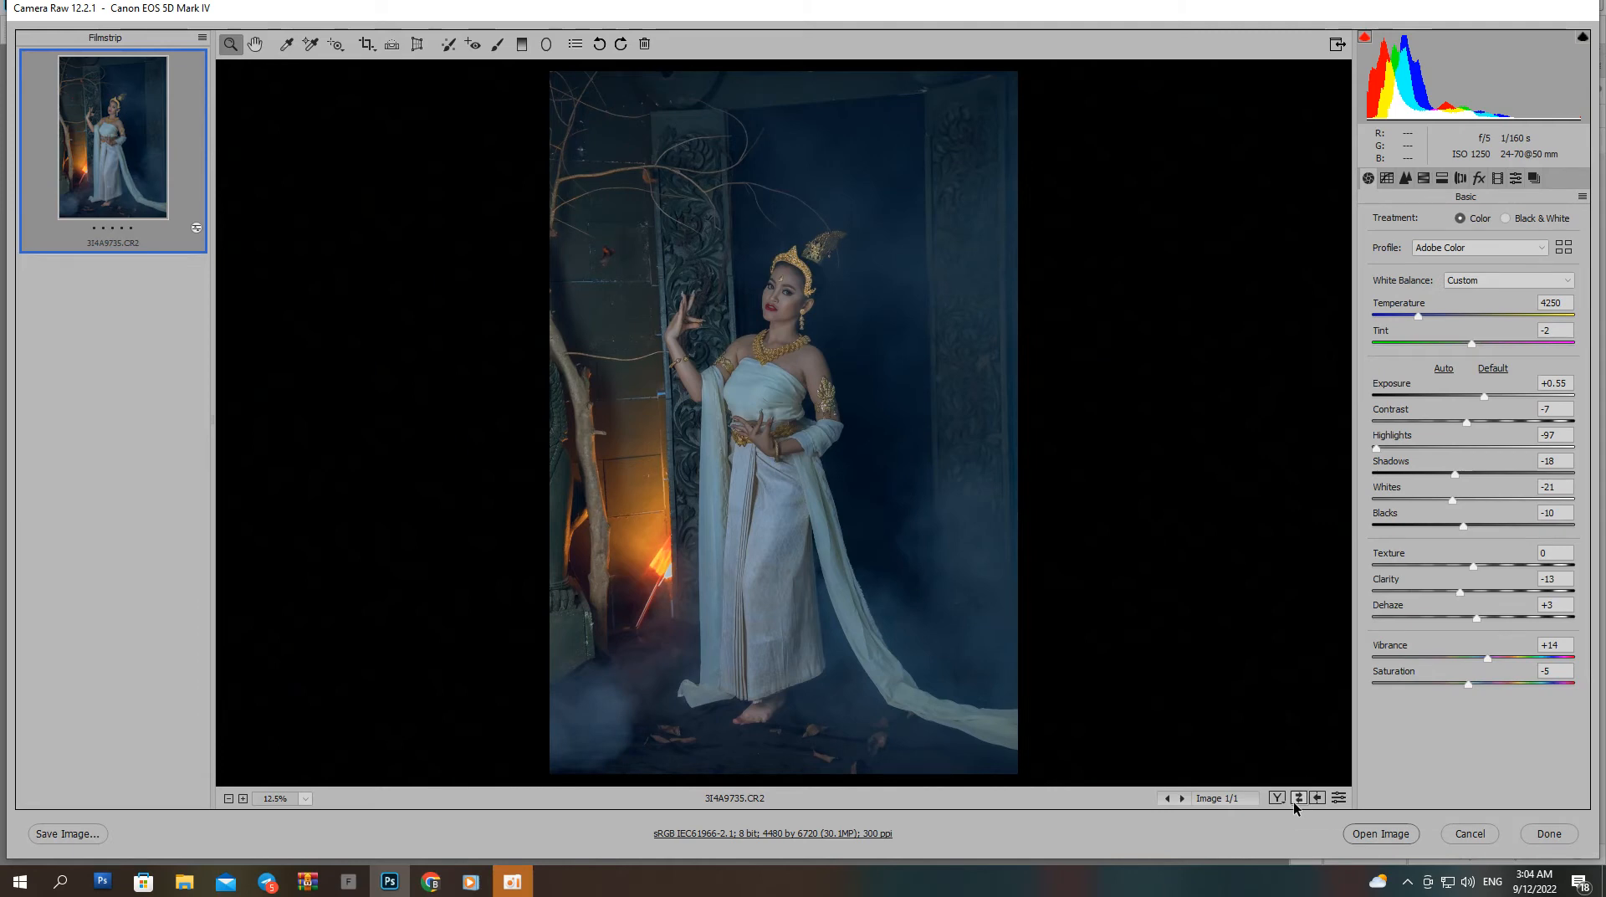
Show the before and after versions side by side and raise the photo's Exposure to +1.90.
click(1277, 798)
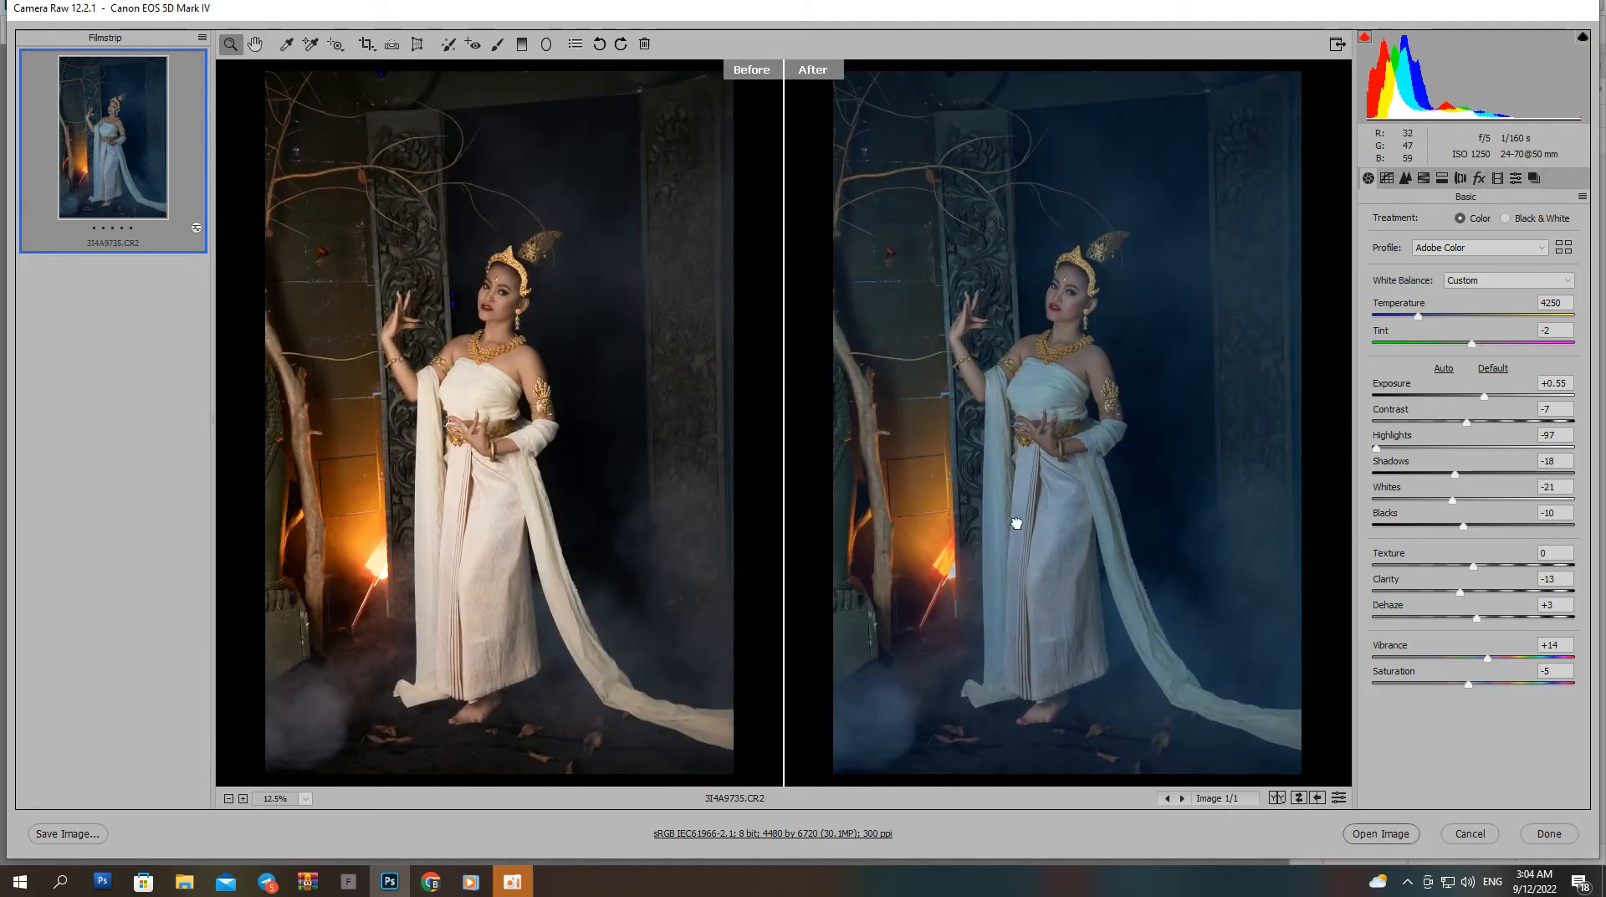
key(ctrl+plus)
drag(986, 276, 943, 414)
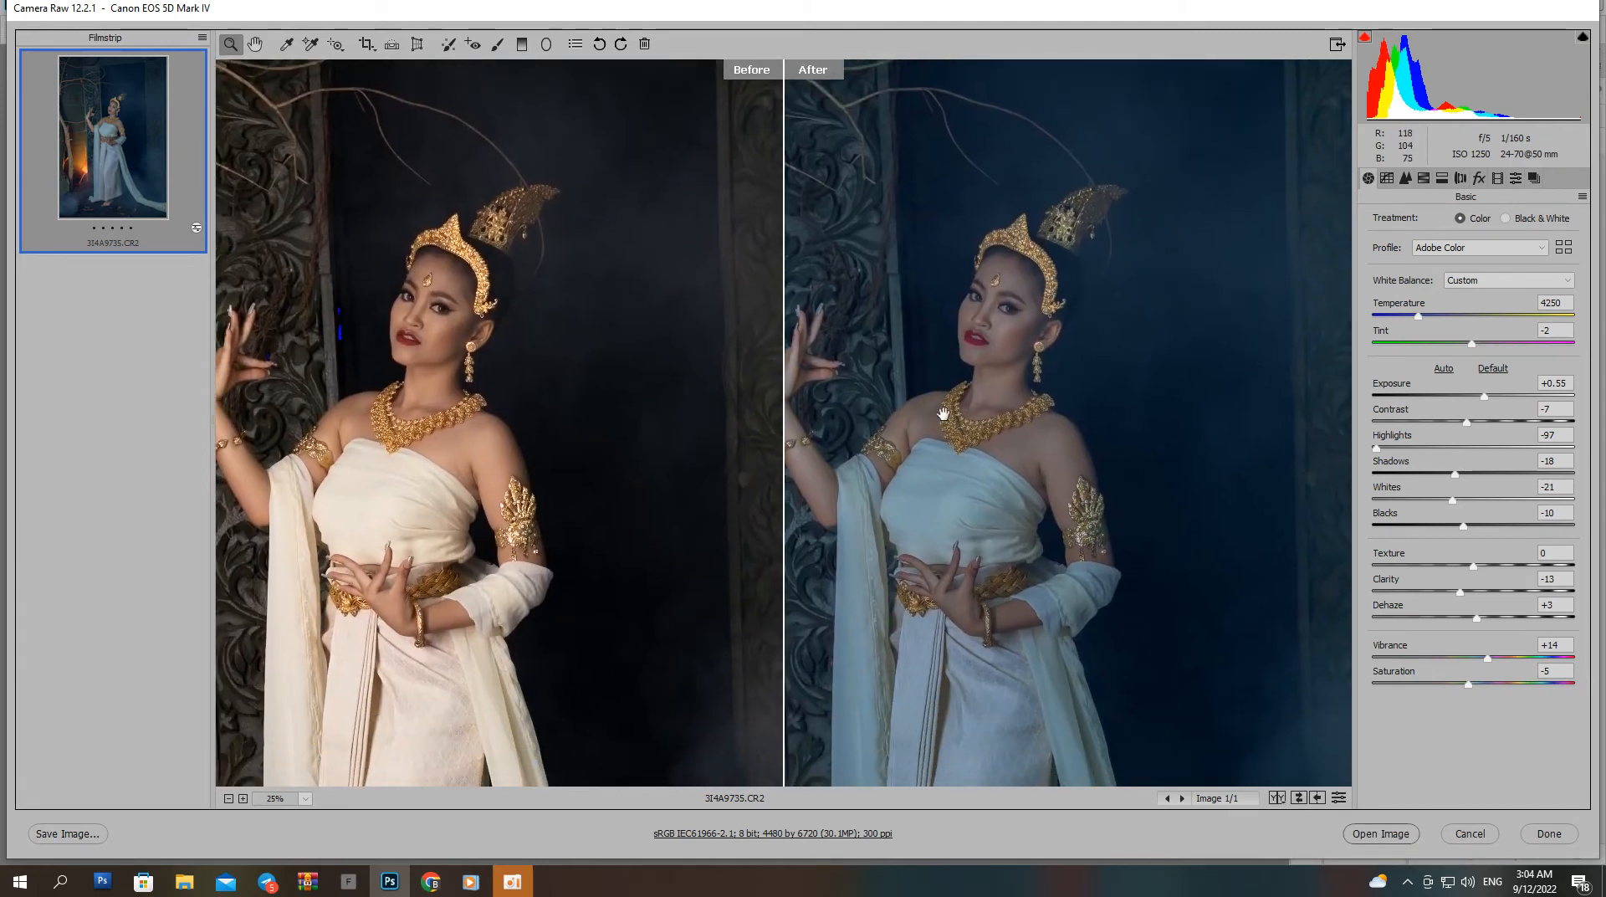
drag(1480, 393, 1512, 393)
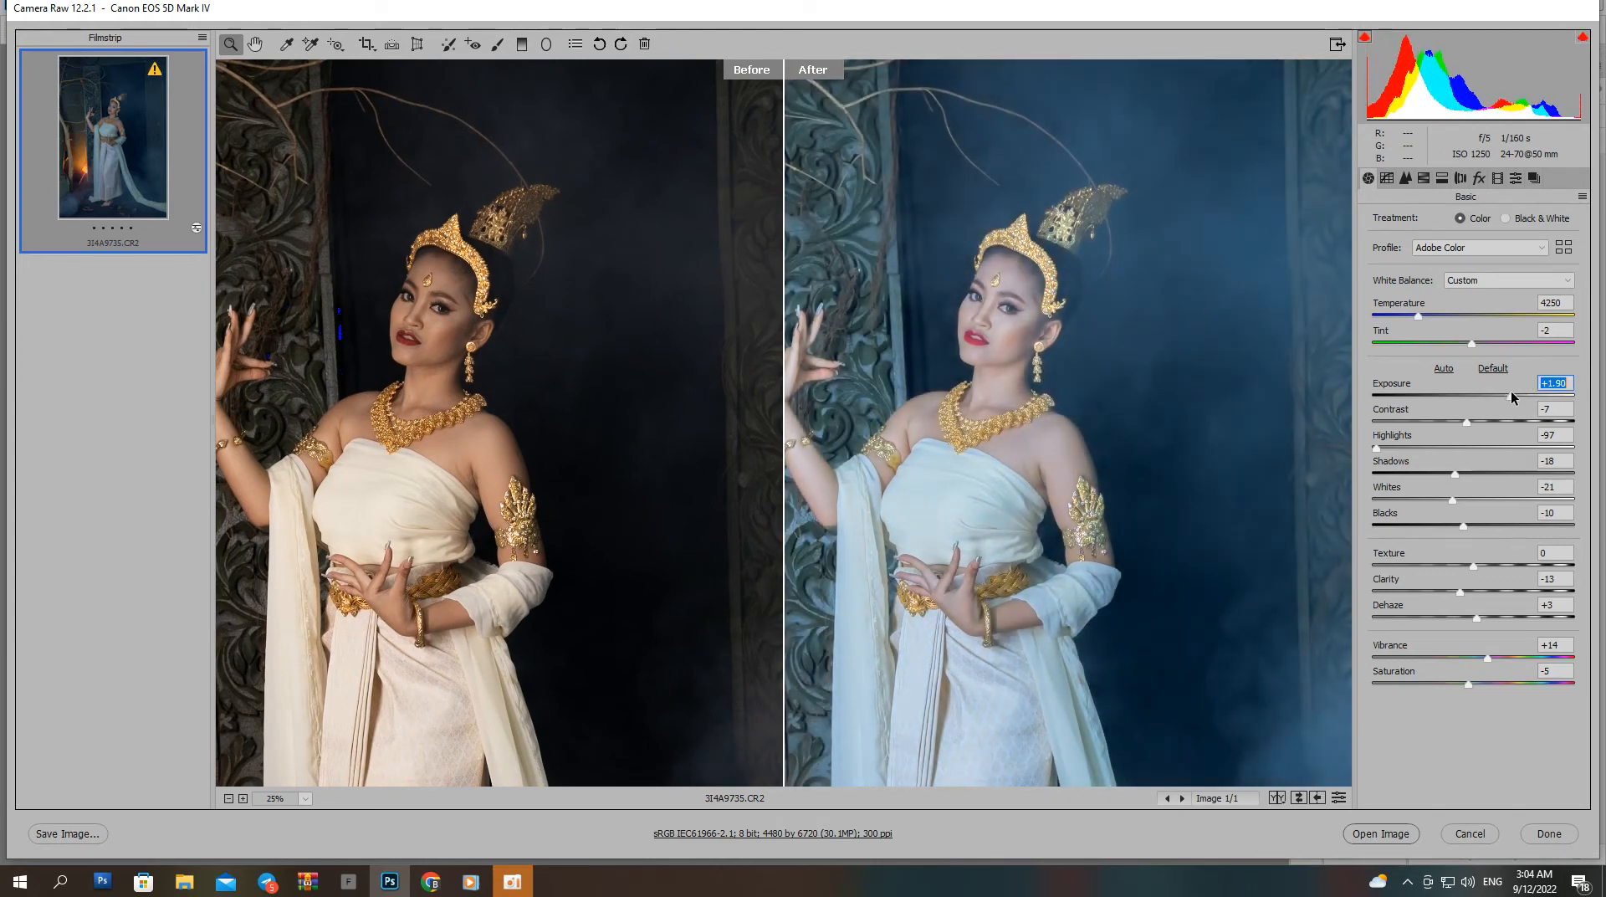
click(972, 483)
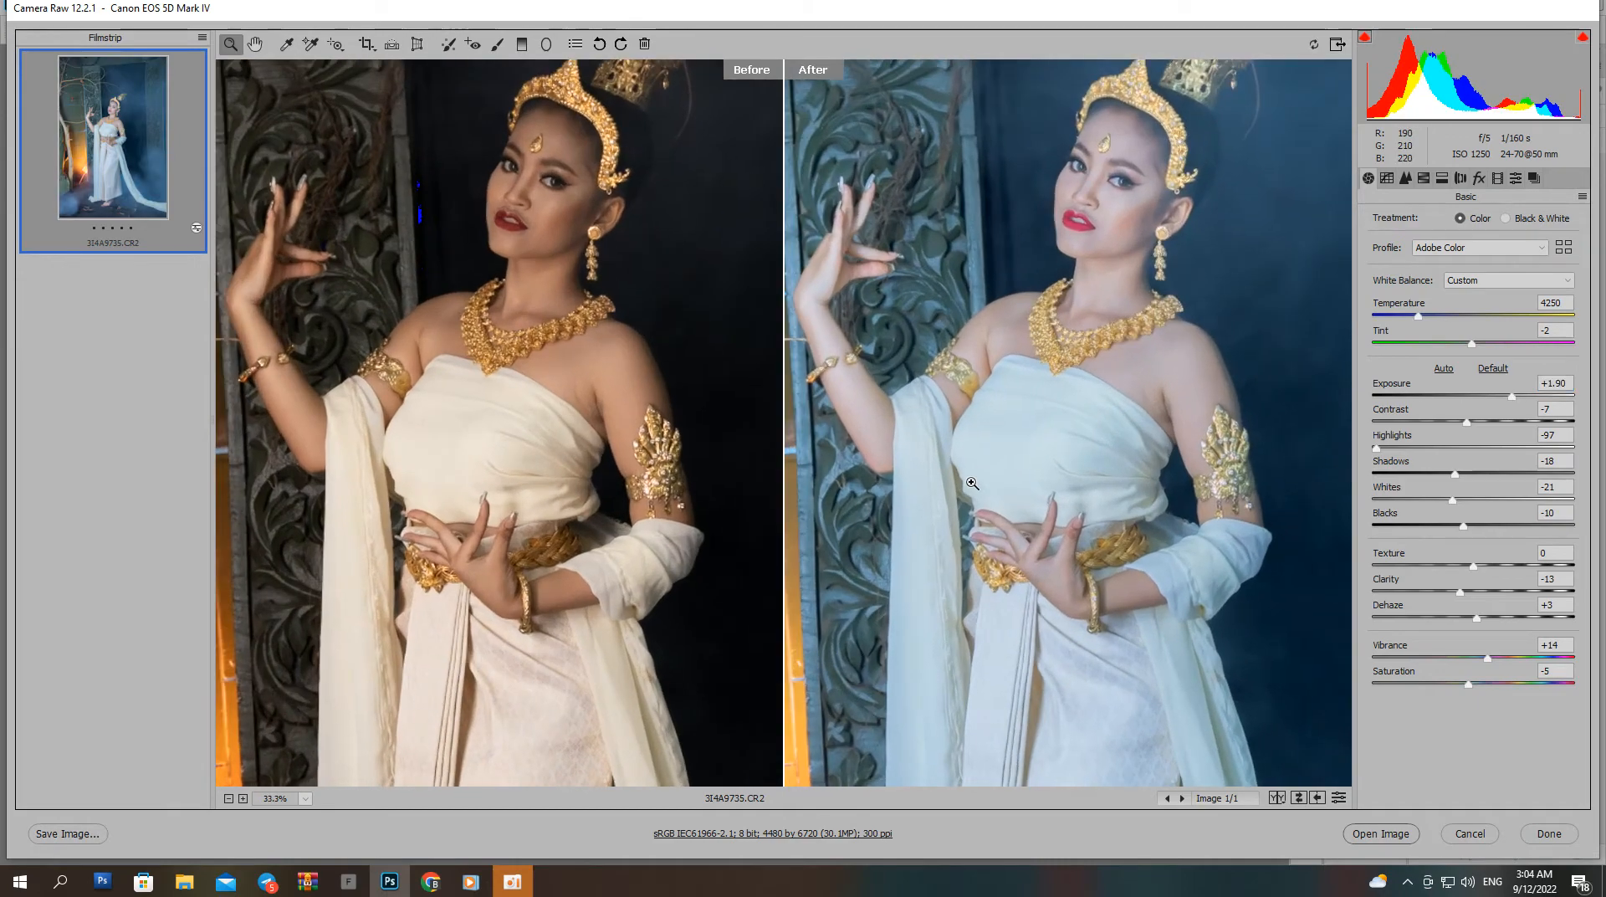
key(ctrl+minus)
key(ctrl+minus)
key(ctrl+minus)
key(ctrl+plus)
key(ctrl+plus)
key(ctrl+plus)
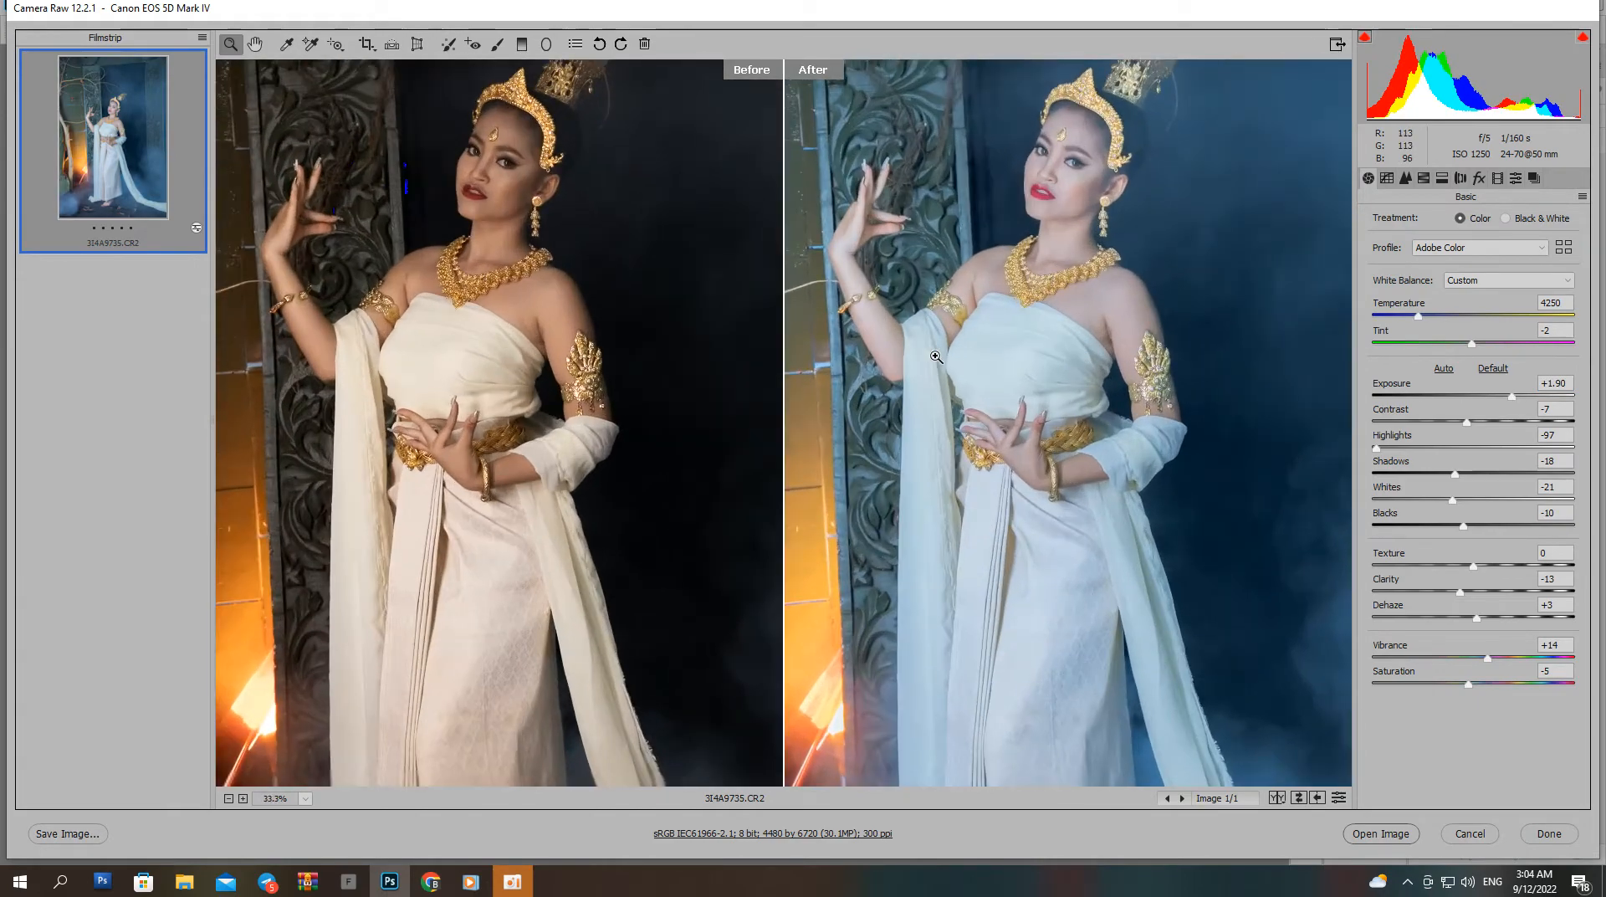
drag(902, 308, 1012, 481)
drag(1051, 341, 1058, 366)
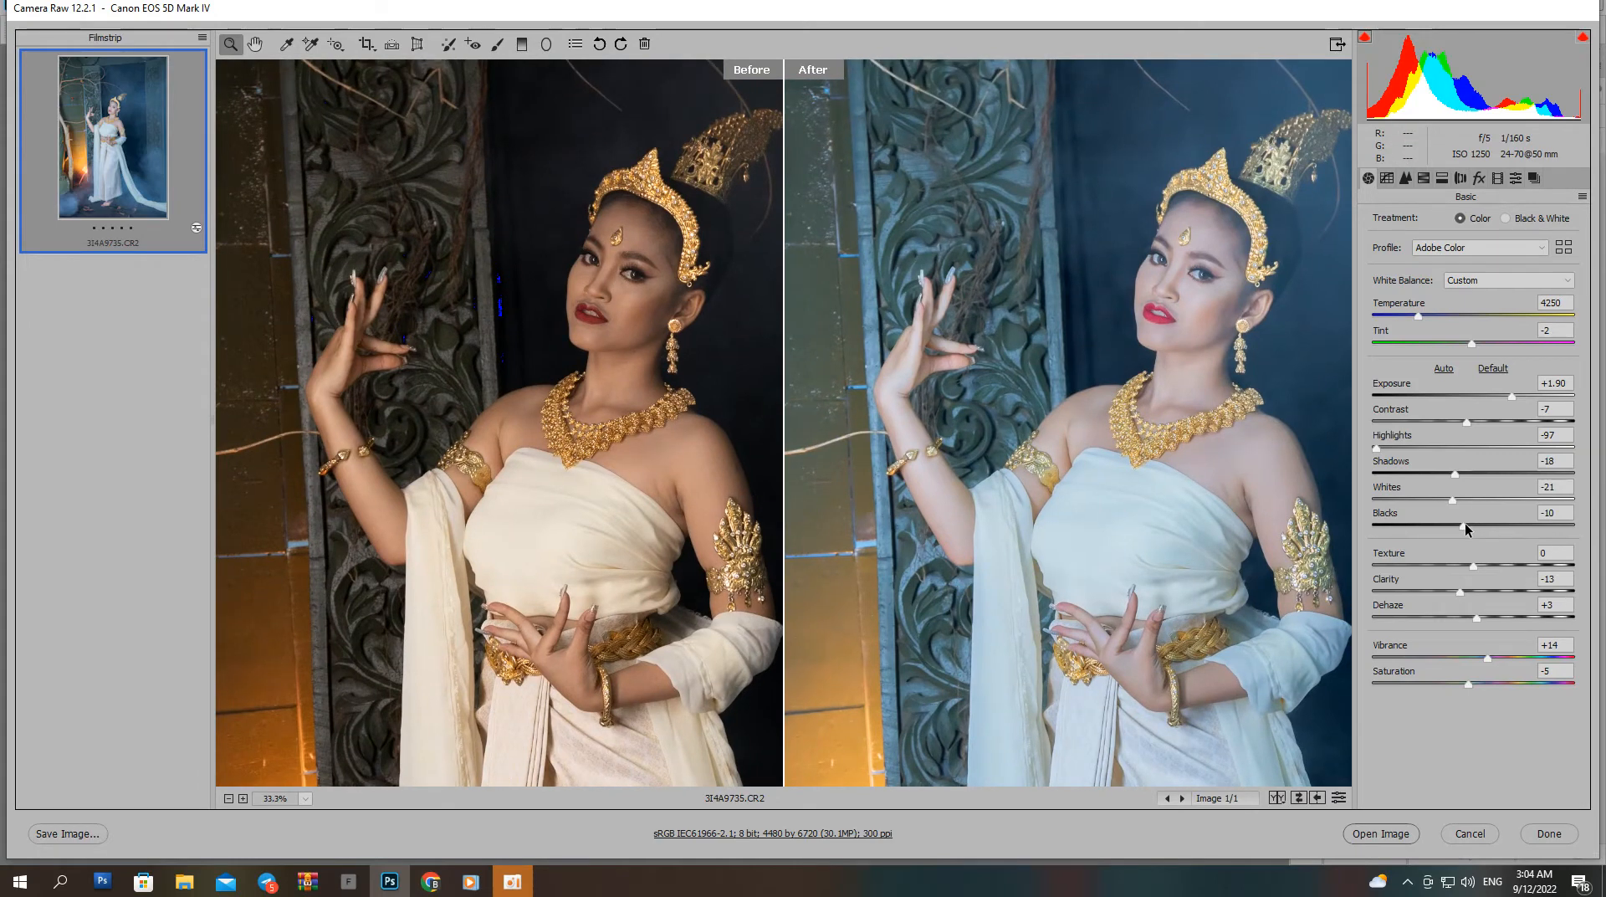
Lower the Blacks to -23 and check the effect on the figure and face.
drag(1464, 524, 1443, 535)
scroll(1072, 470, up, 2)
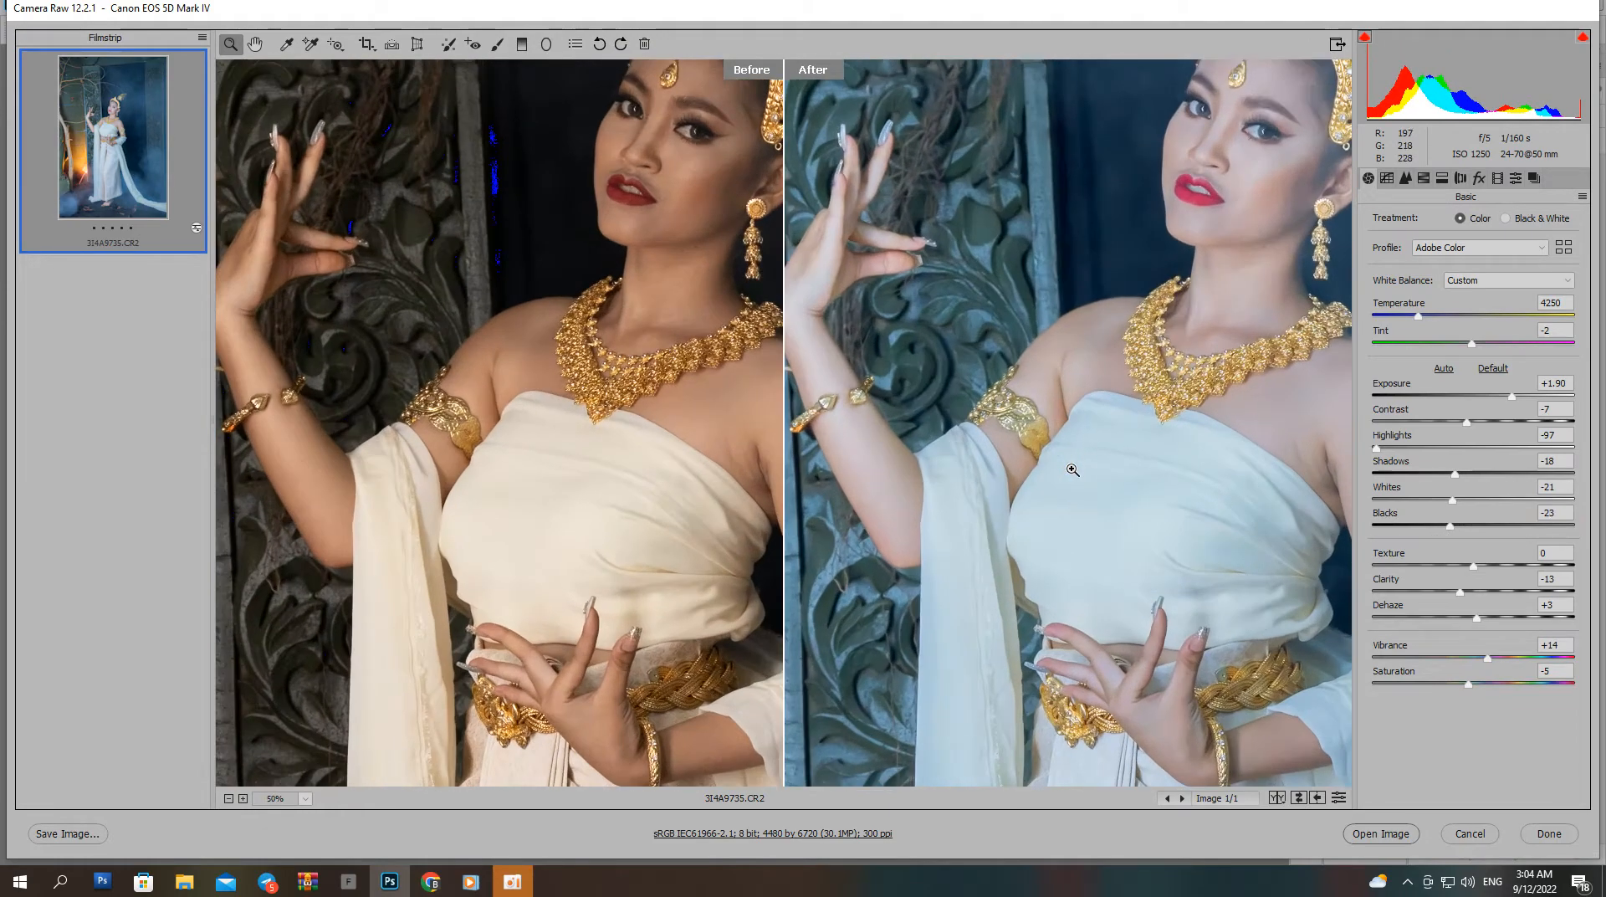
scroll(1071, 470, down, 4)
scroll(1068, 435, up, 3)
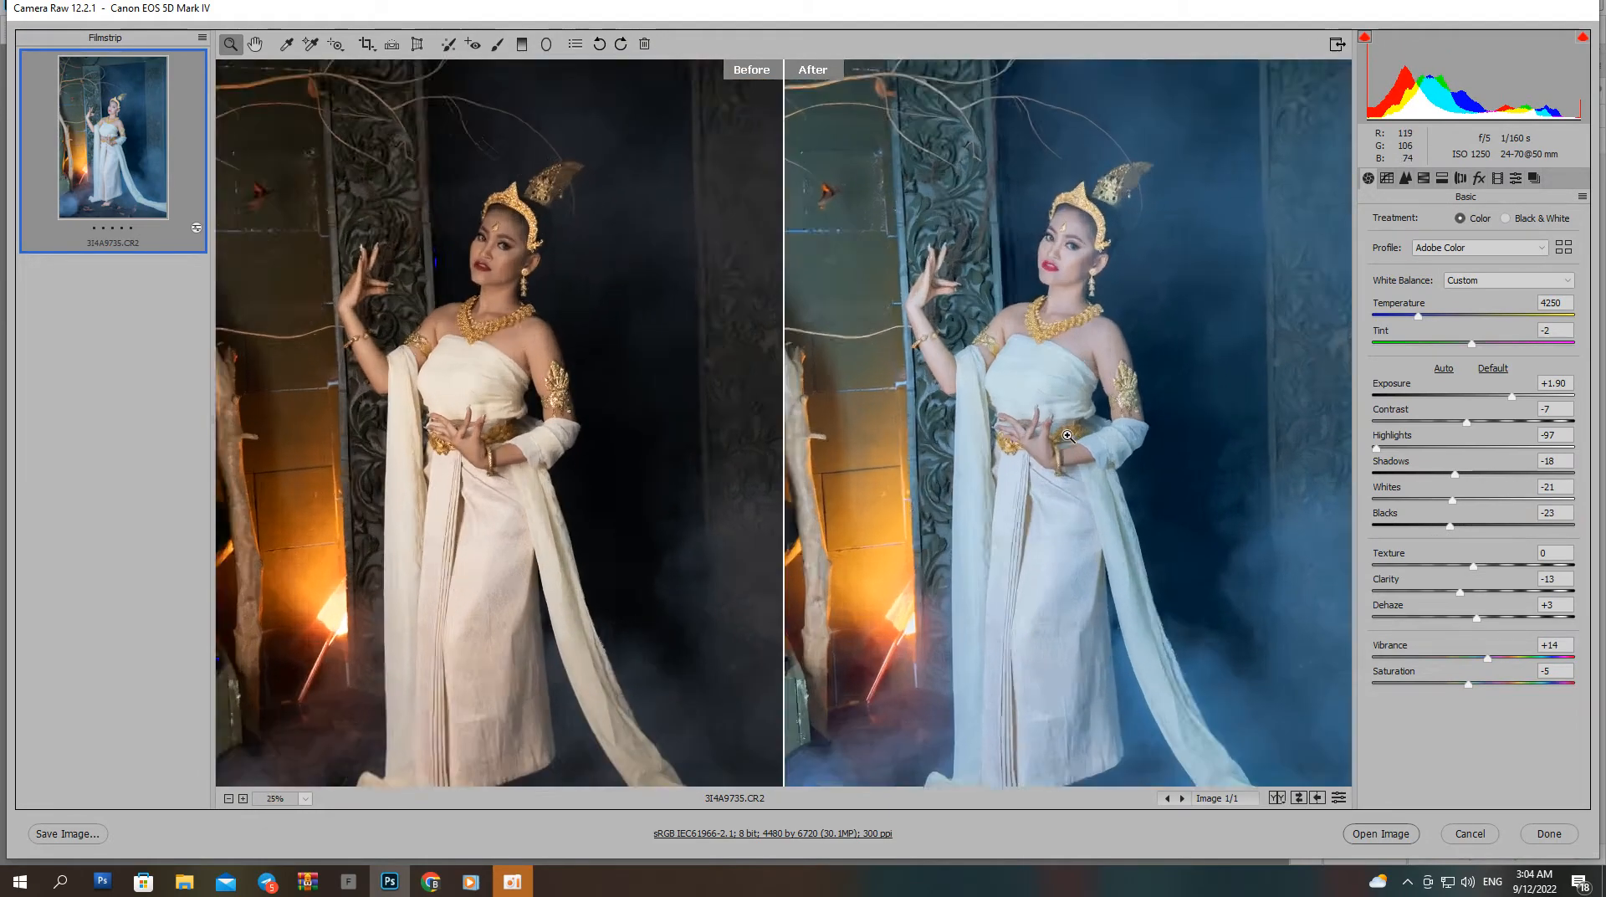
scroll(1109, 556, up, 2)
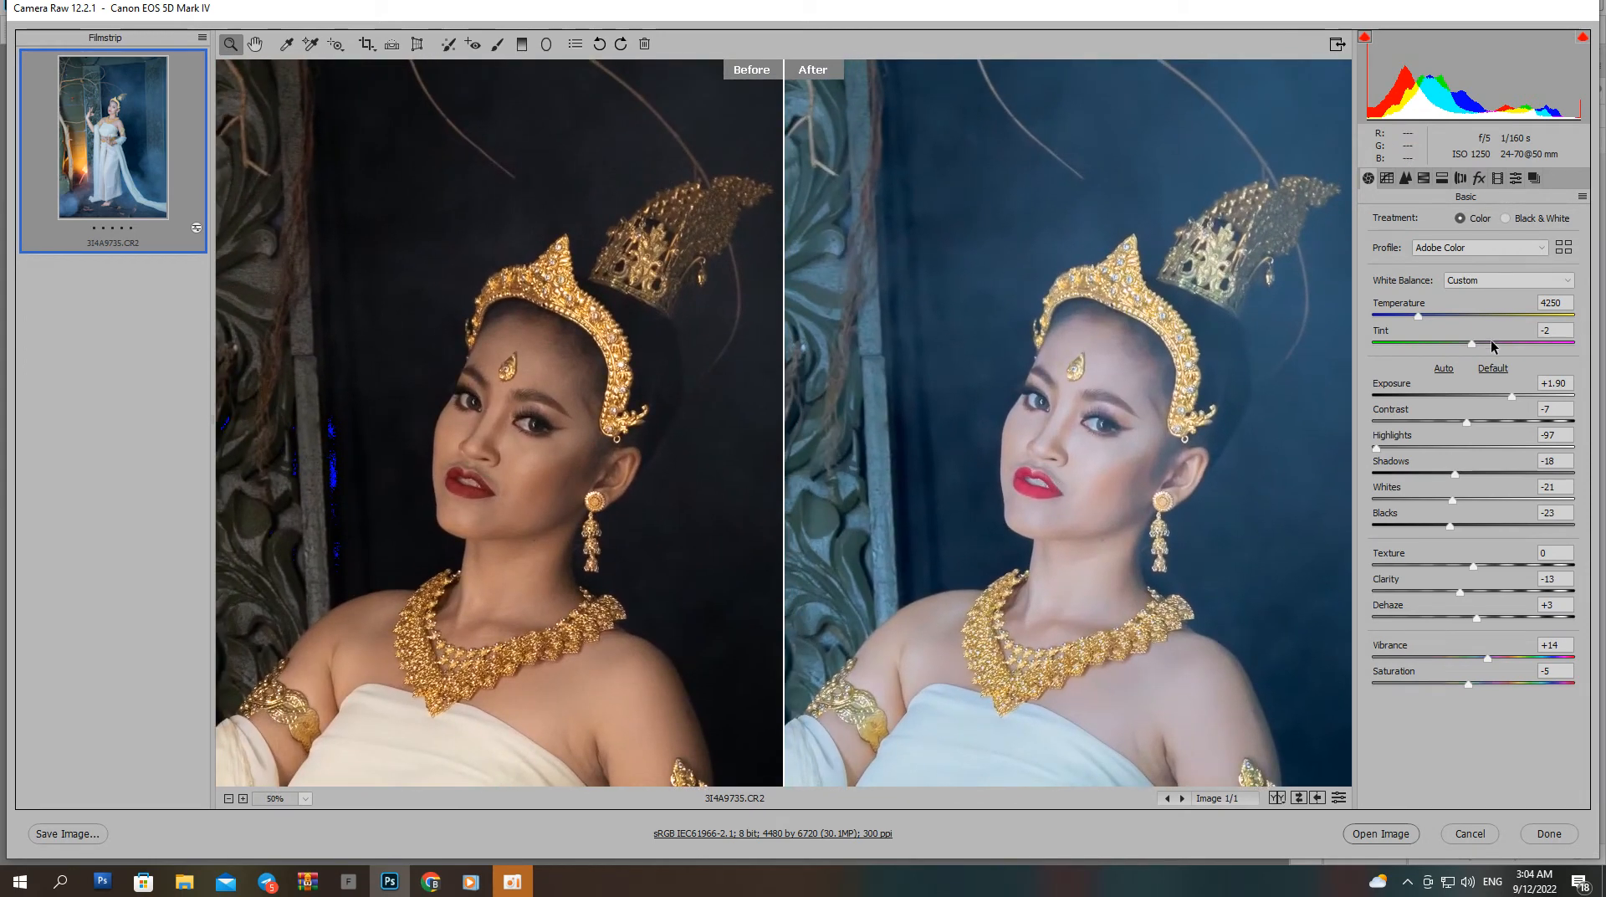
Warm the white balance Temperature to 4400 and set the Exposure to +1.80.
click(1558, 301)
key(Up)
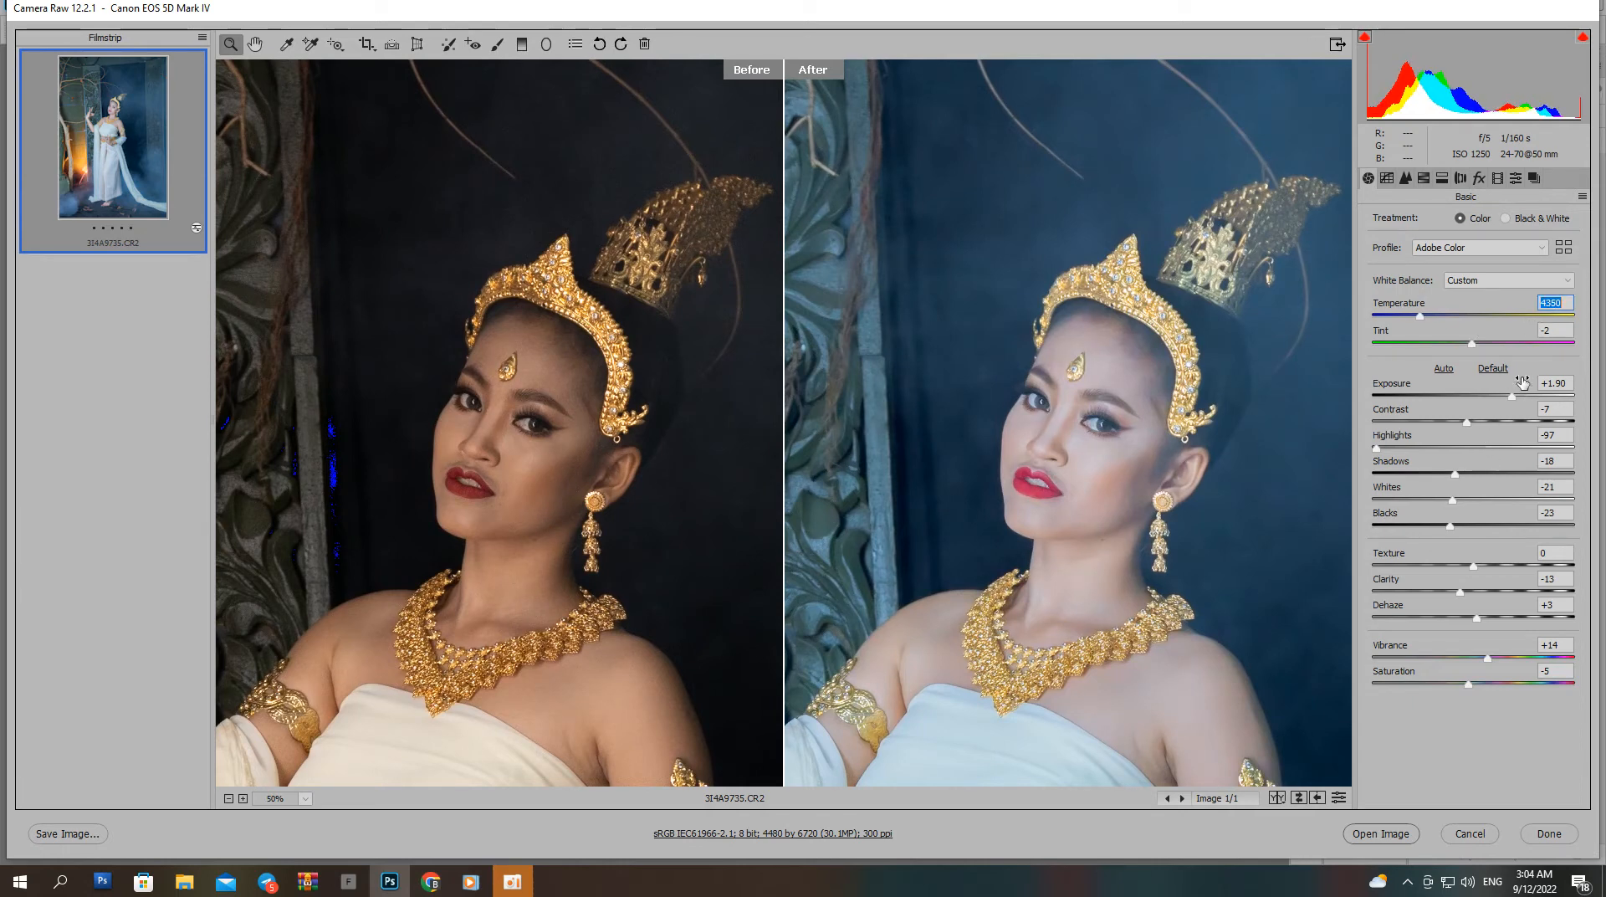
key(Up)
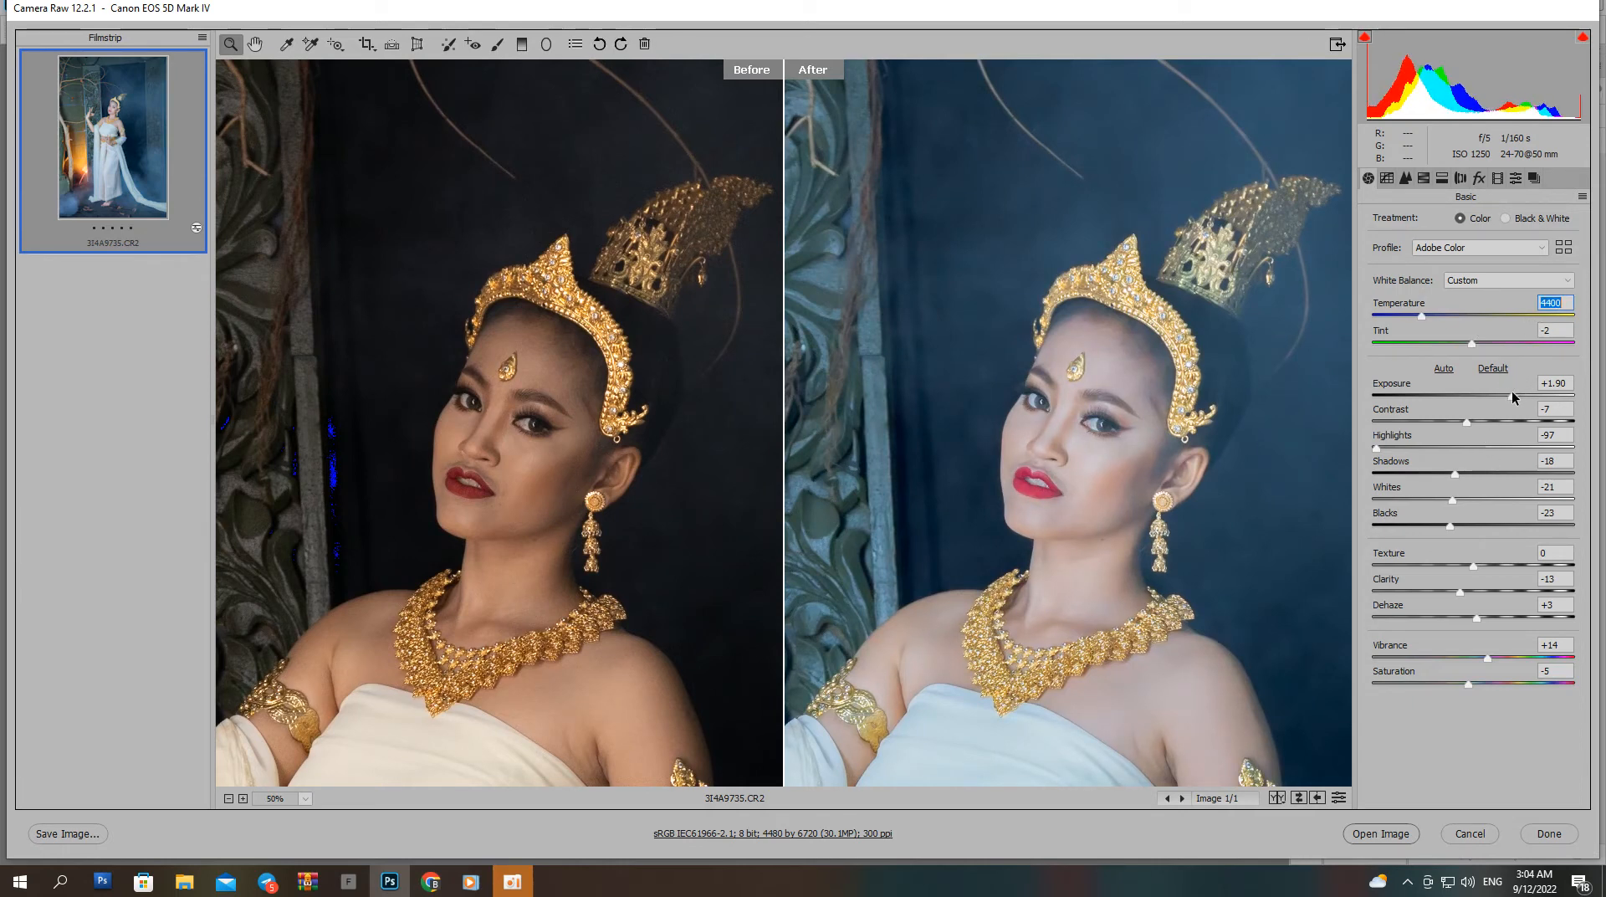
drag(1512, 393, 1511, 395)
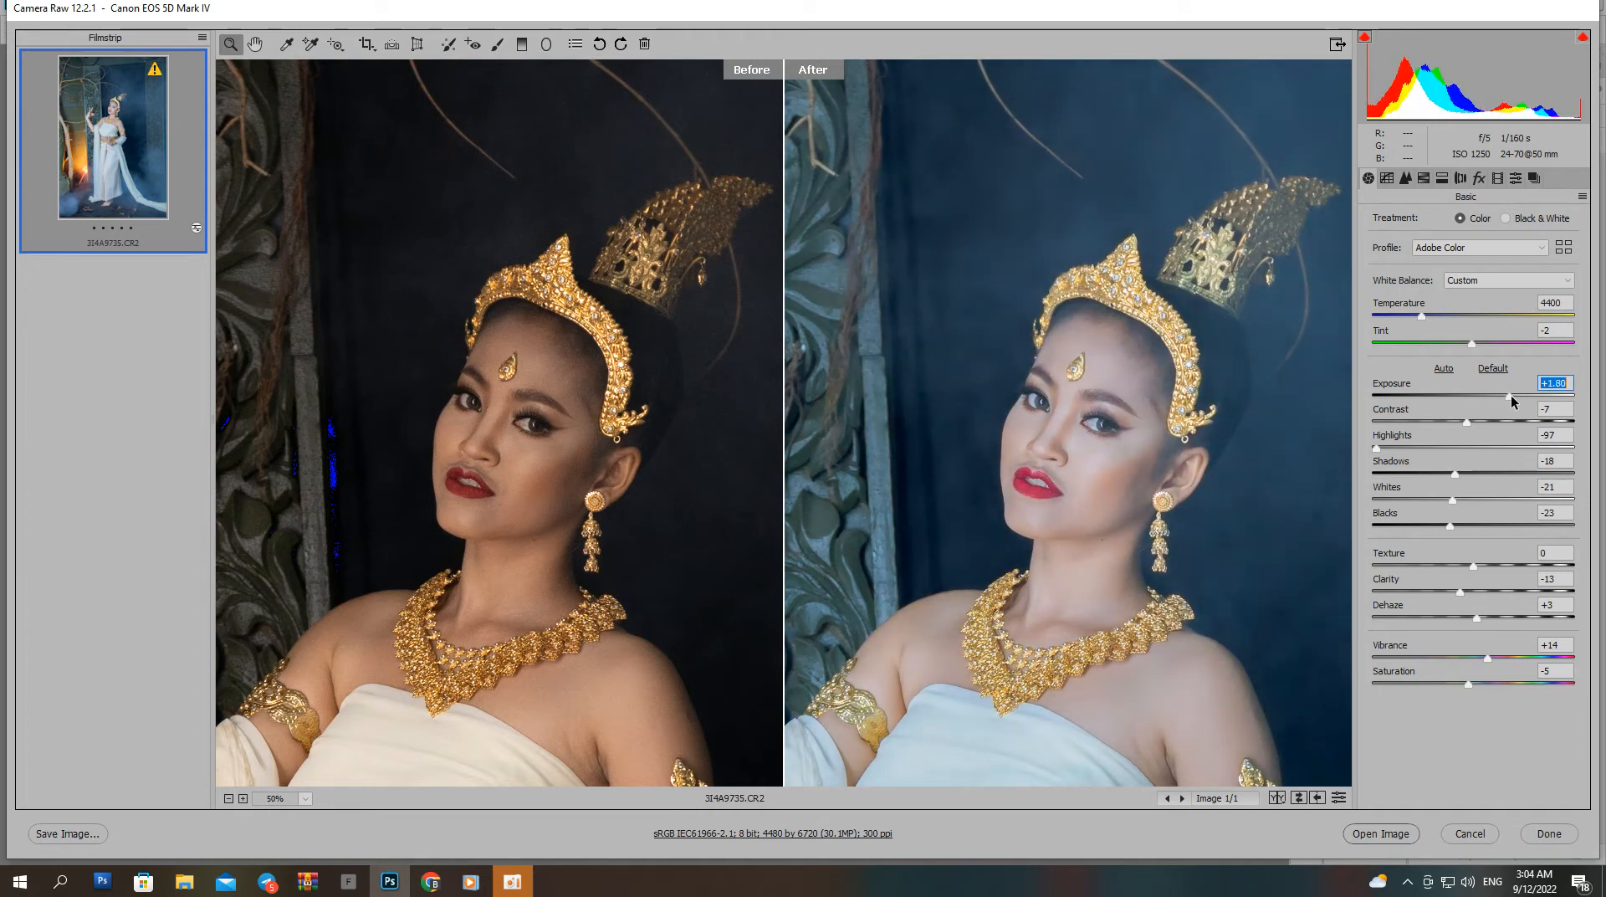
Place an elliptical radial filter beside the woman's face and a smaller one around her hand at the waist.
click(546, 44)
drag(1019, 490, 1183, 774)
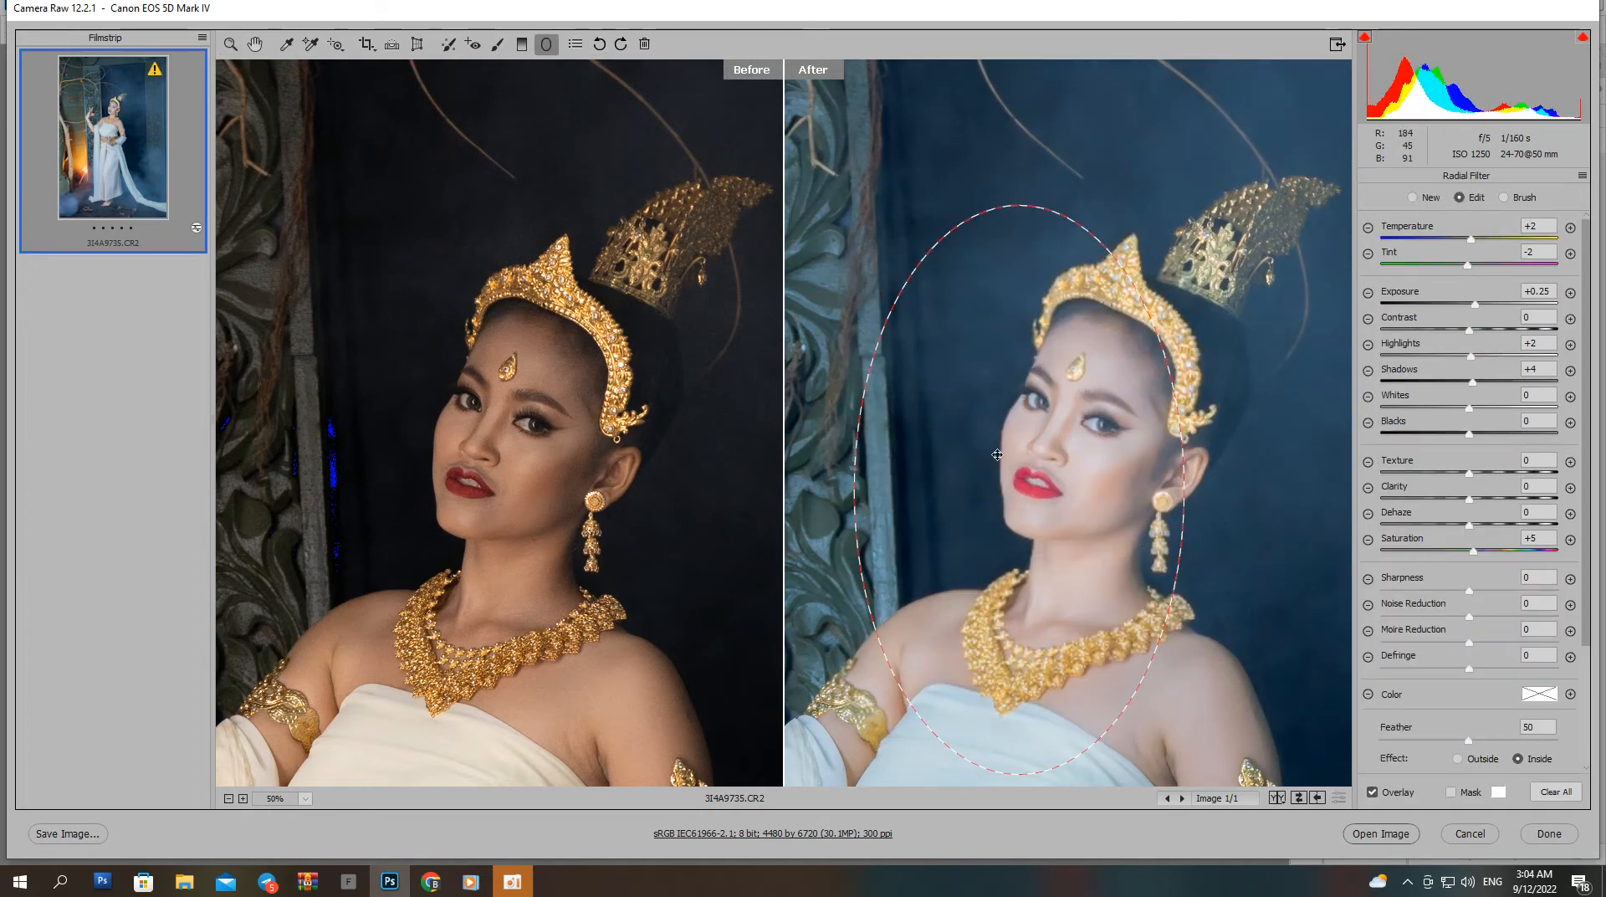
drag(998, 454, 902, 392)
key(ctrl+minus)
key(ctrl+minus)
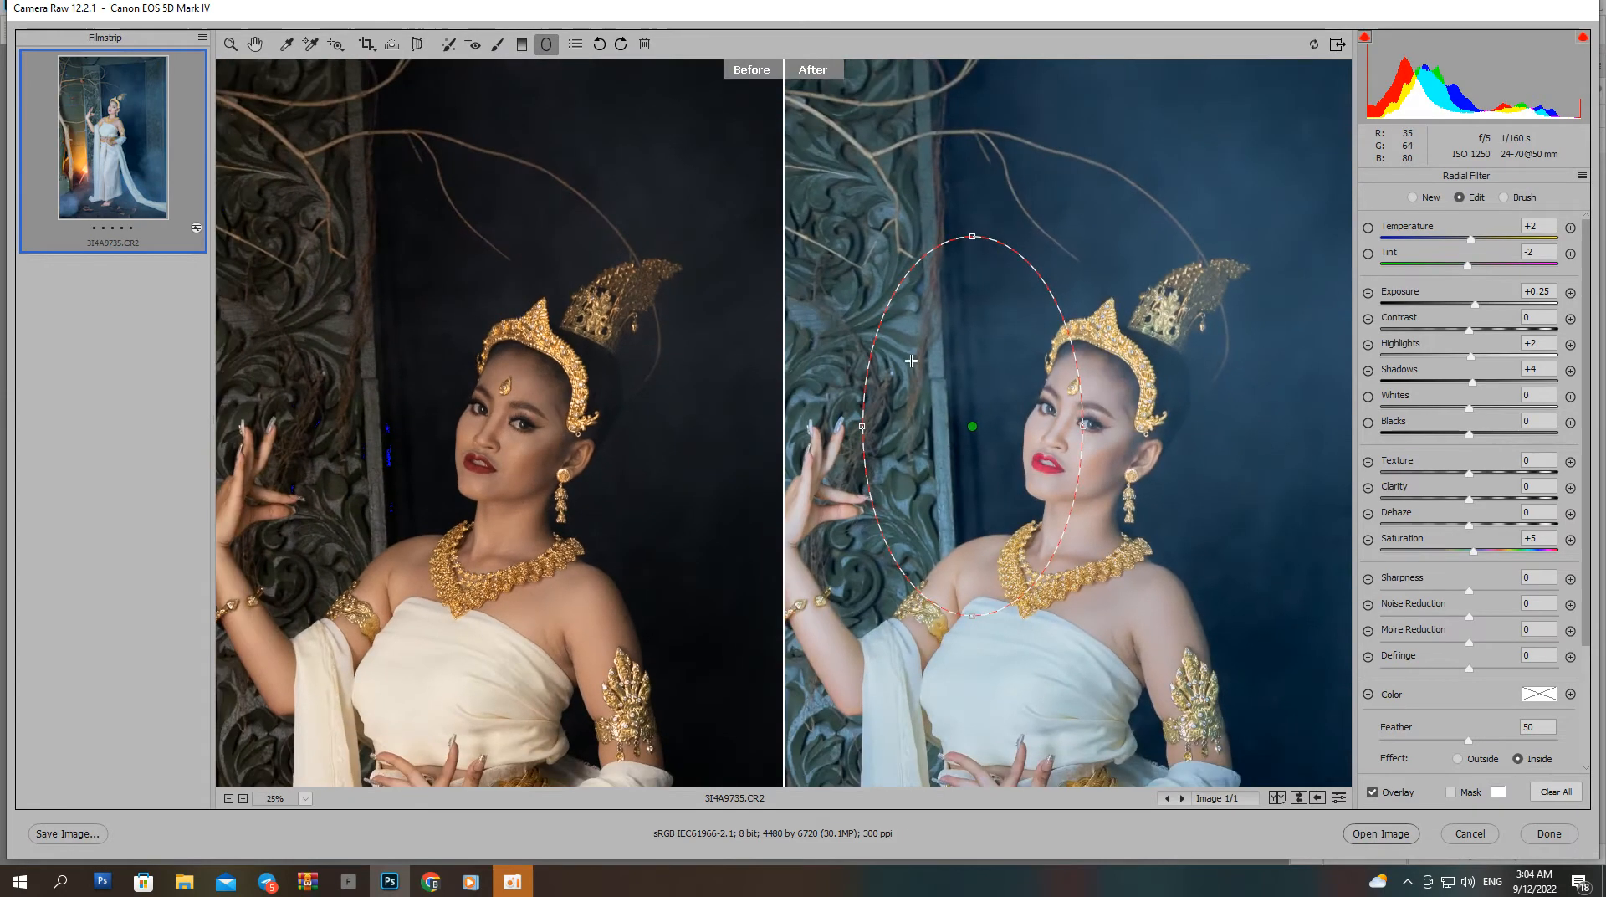
key(ctrl+minus)
key(ctrl+plus)
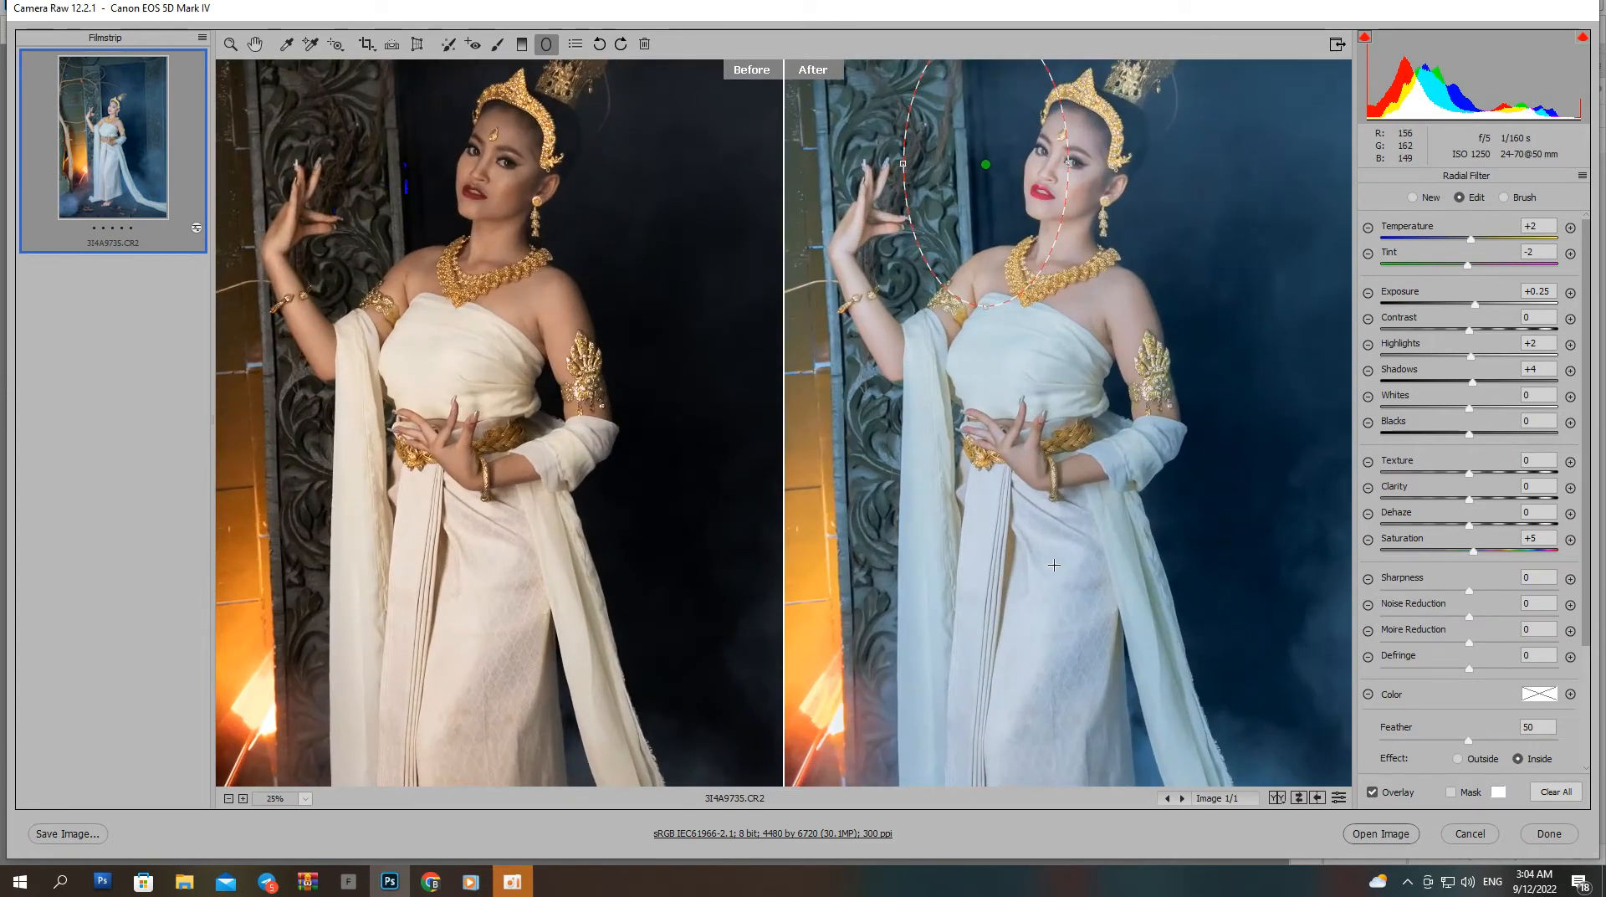
drag(1086, 475, 1121, 522)
key(ctrl+minus)
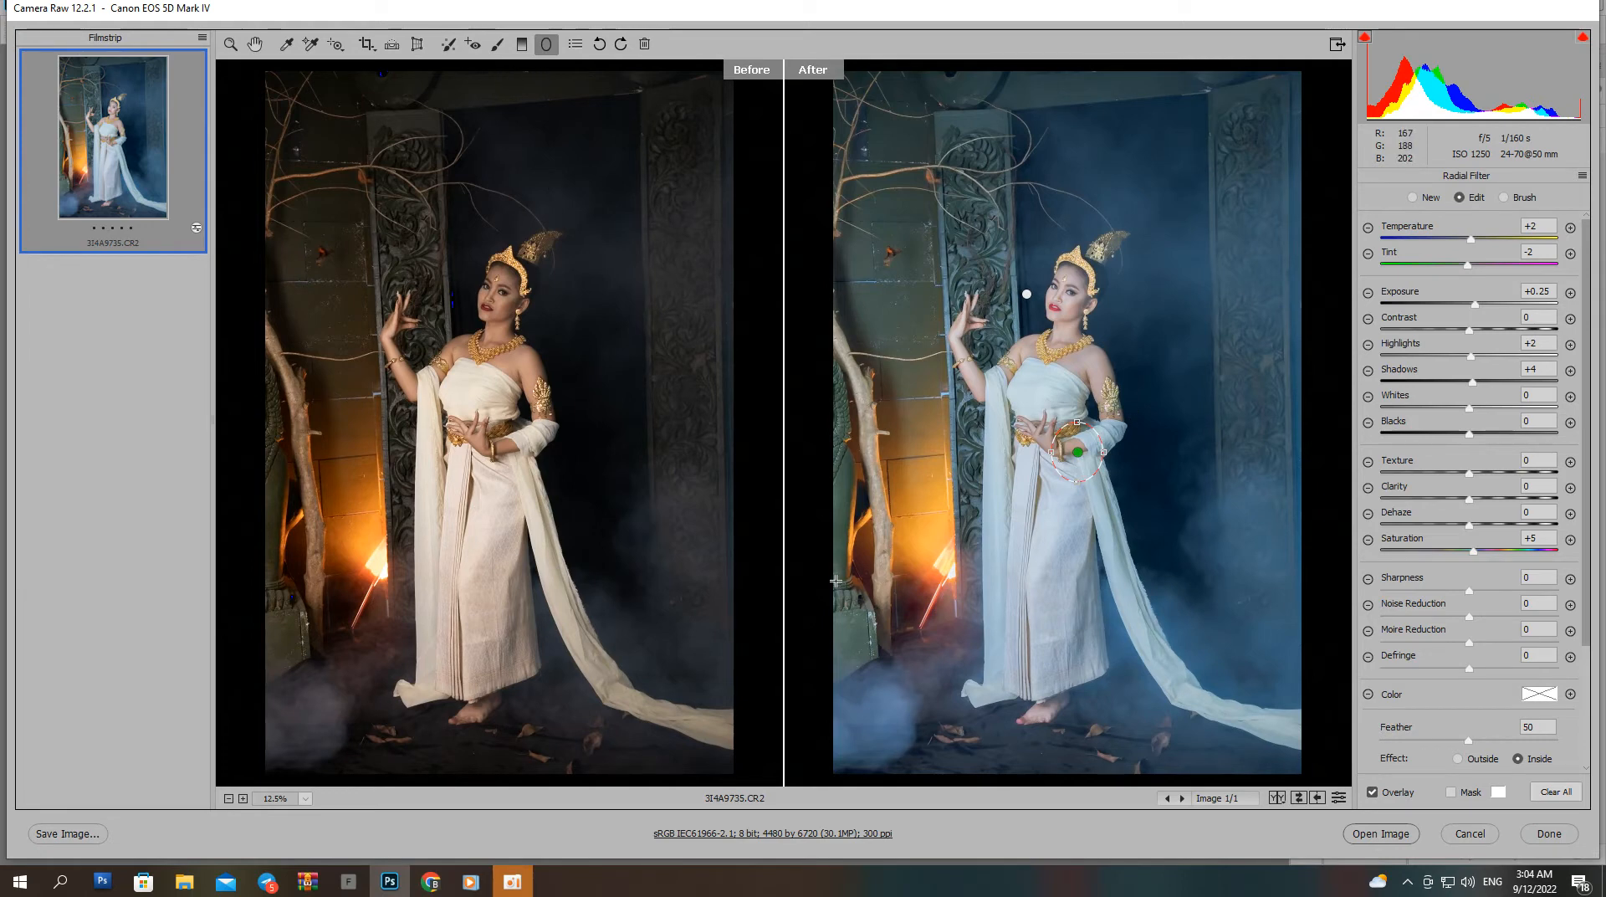
Add a radial filter around the fire and tree trunk with Temperature +36 and Tint -100.
mouse_move(900, 475)
mouse_down()
mouse_move(992, 609)
mouse_move(940, 527)
mouse_move(958, 559)
mouse_move(923, 552)
mouse_up()
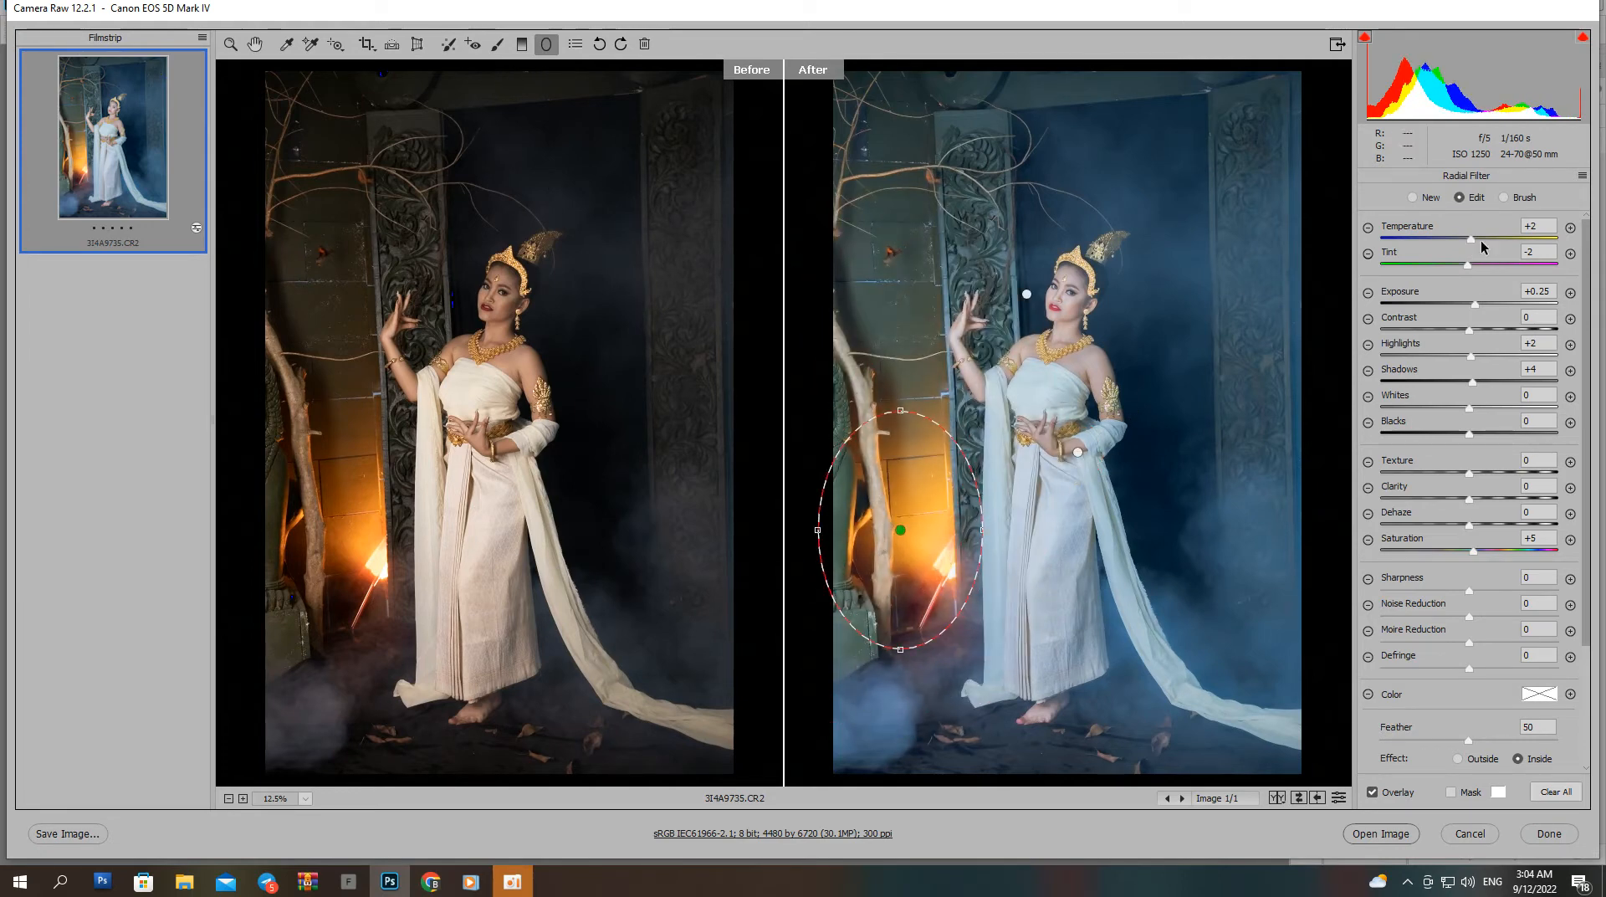
drag(1471, 240, 1584, 243)
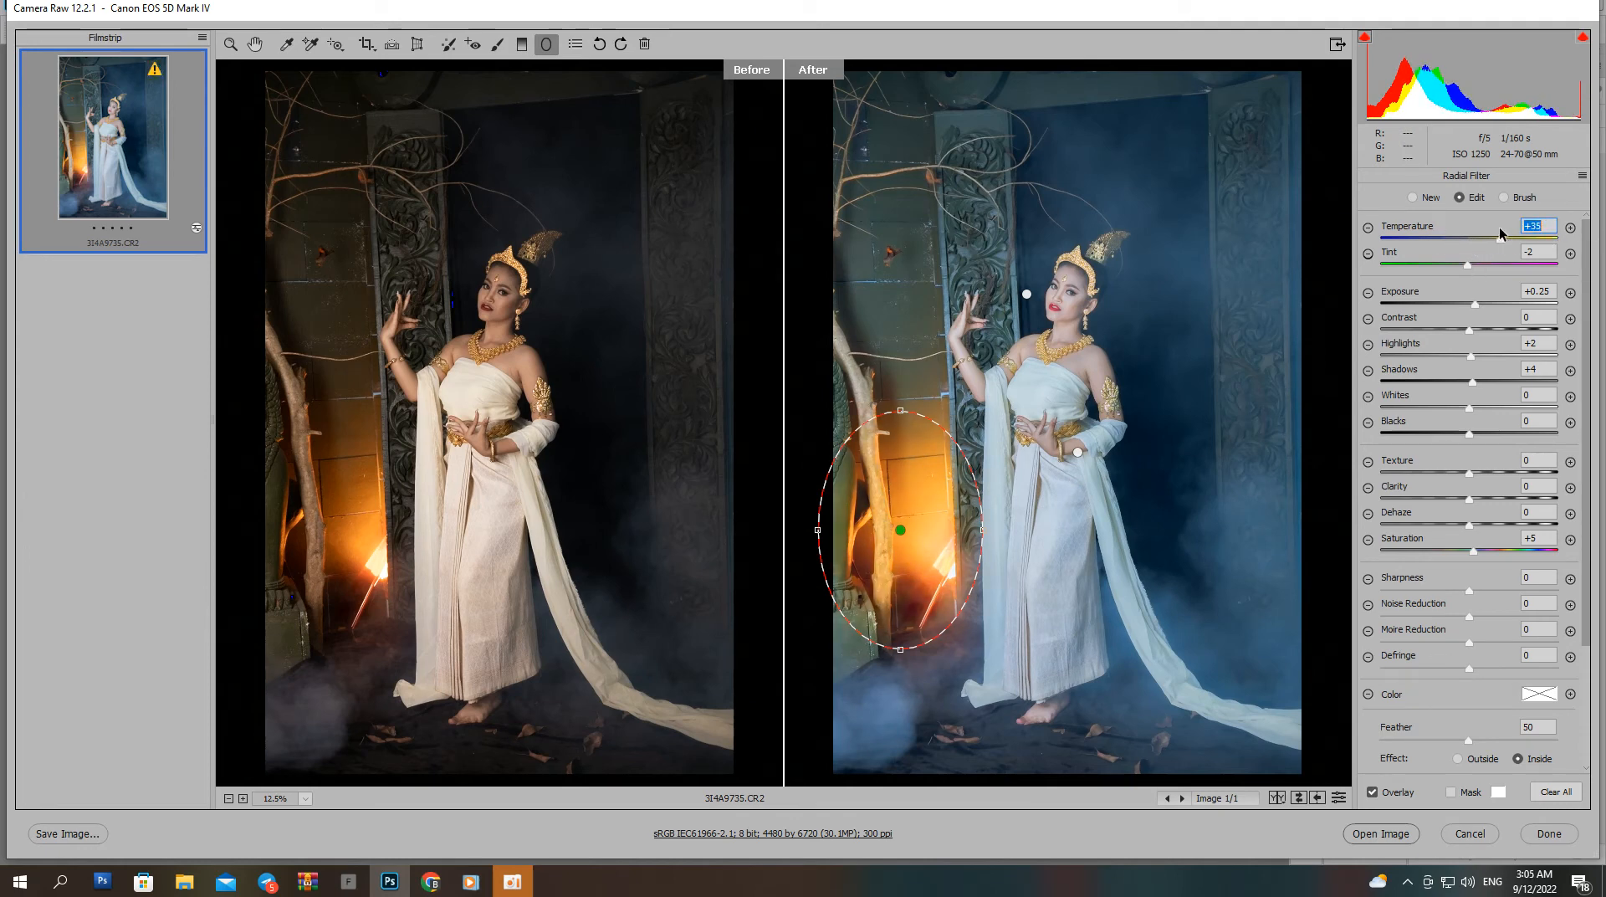
drag(1480, 272, 1341, 276)
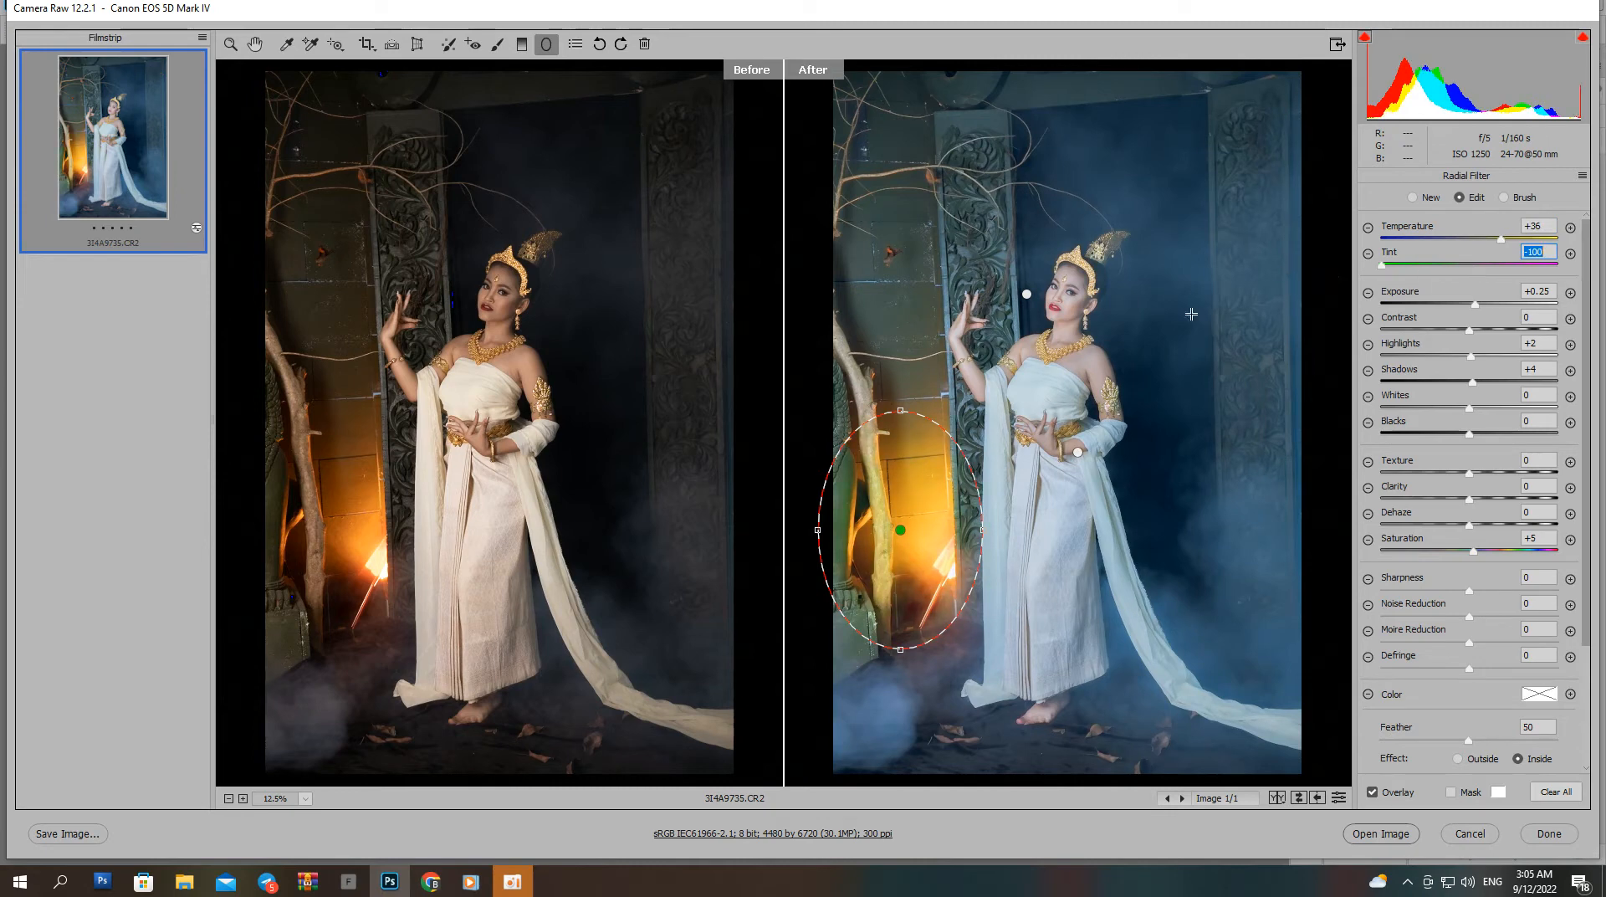
Add another radial filter with the same settings over the wall above the fire, and leave the Radial Filter tool.
drag(900, 530, 896, 321)
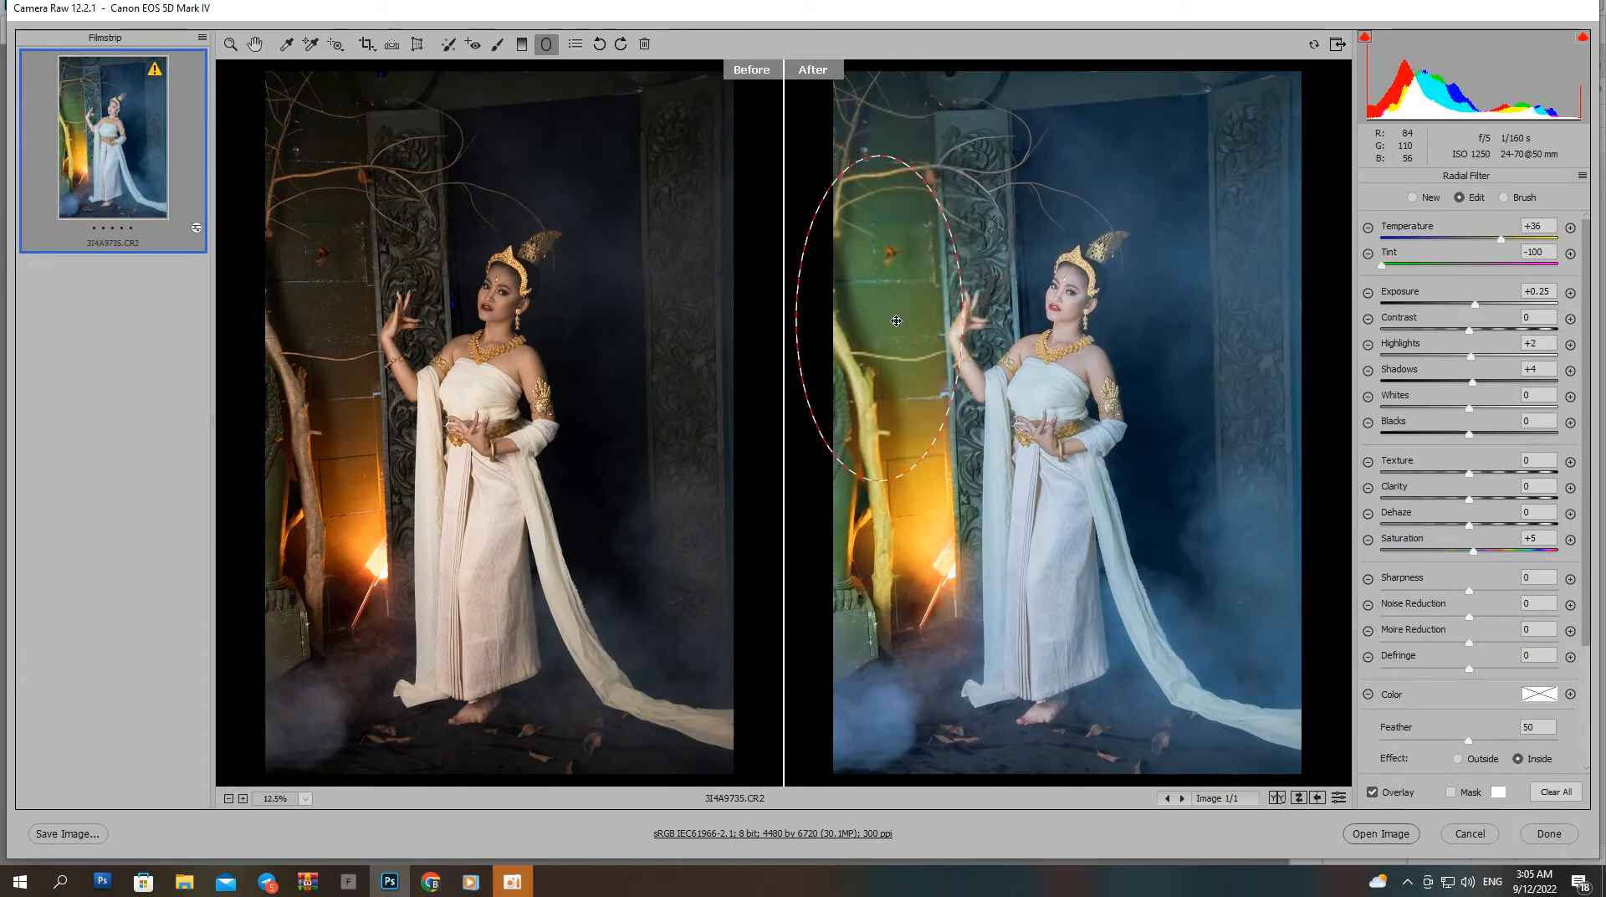
key(n)
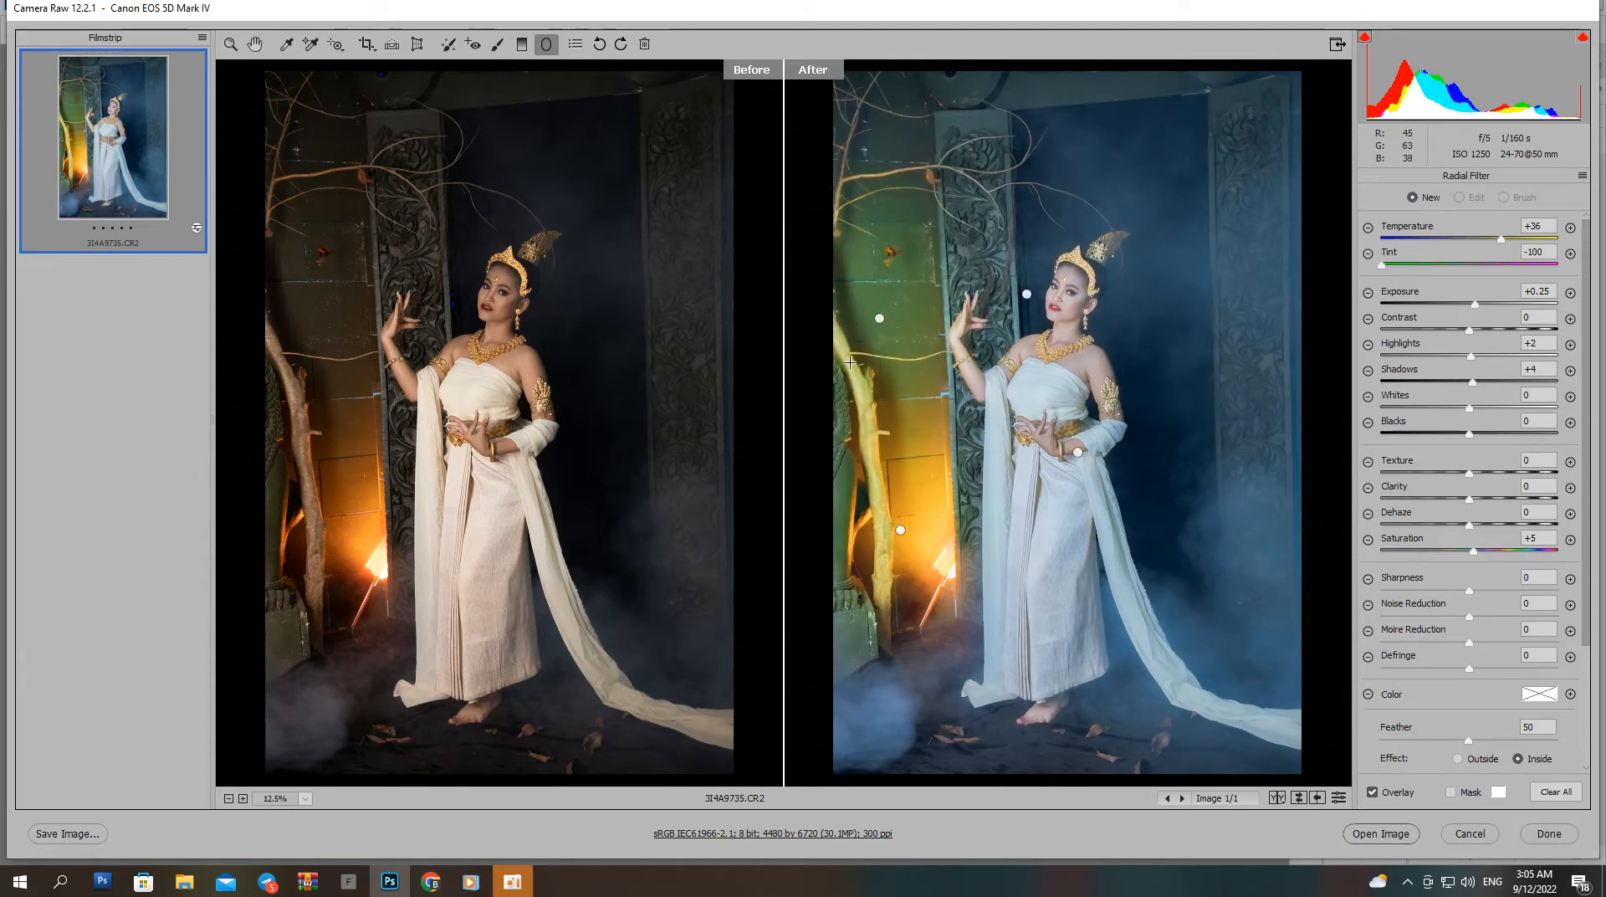
key(z)
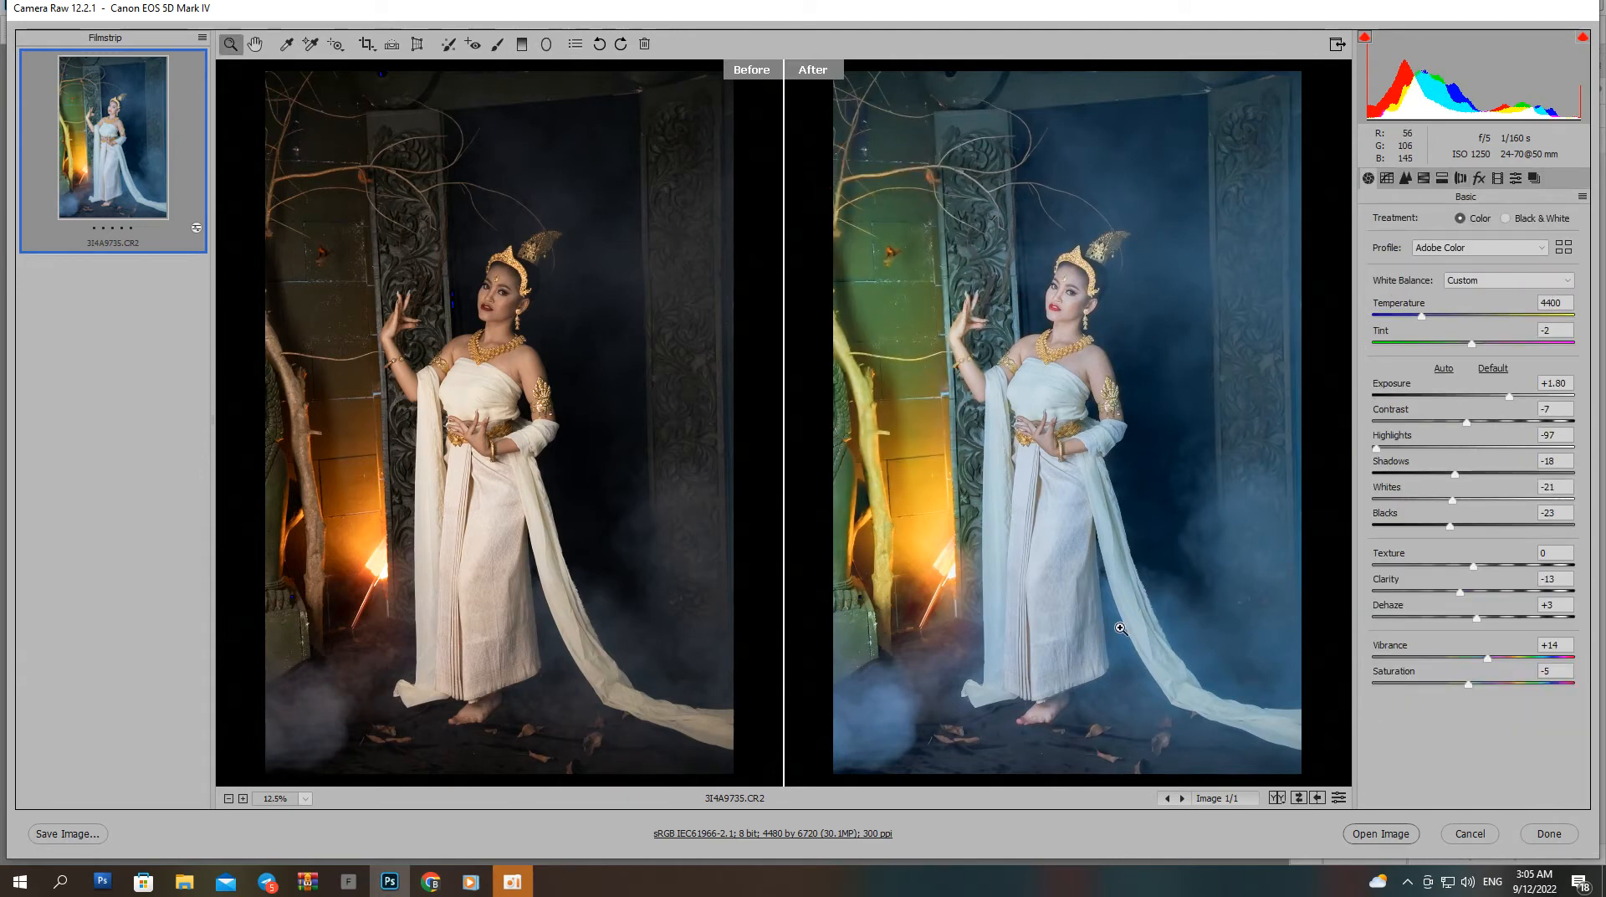
Open the developed raw photo in Photoshop, dismiss the crop frame and center the view on the woman.
key(Return)
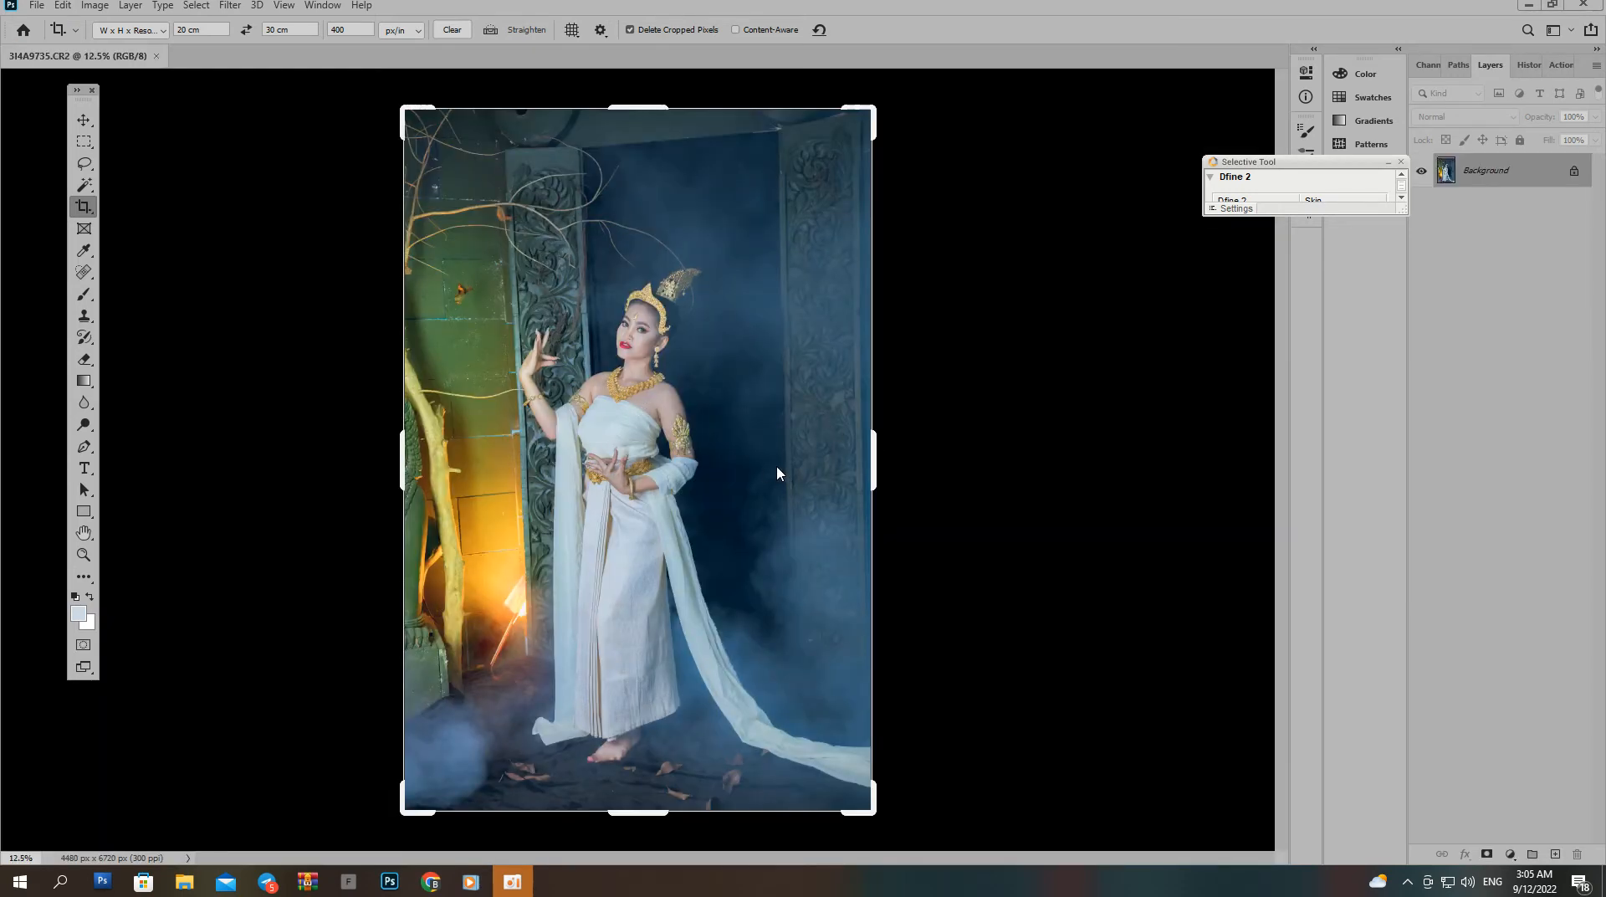
click(659, 375)
key(Escape)
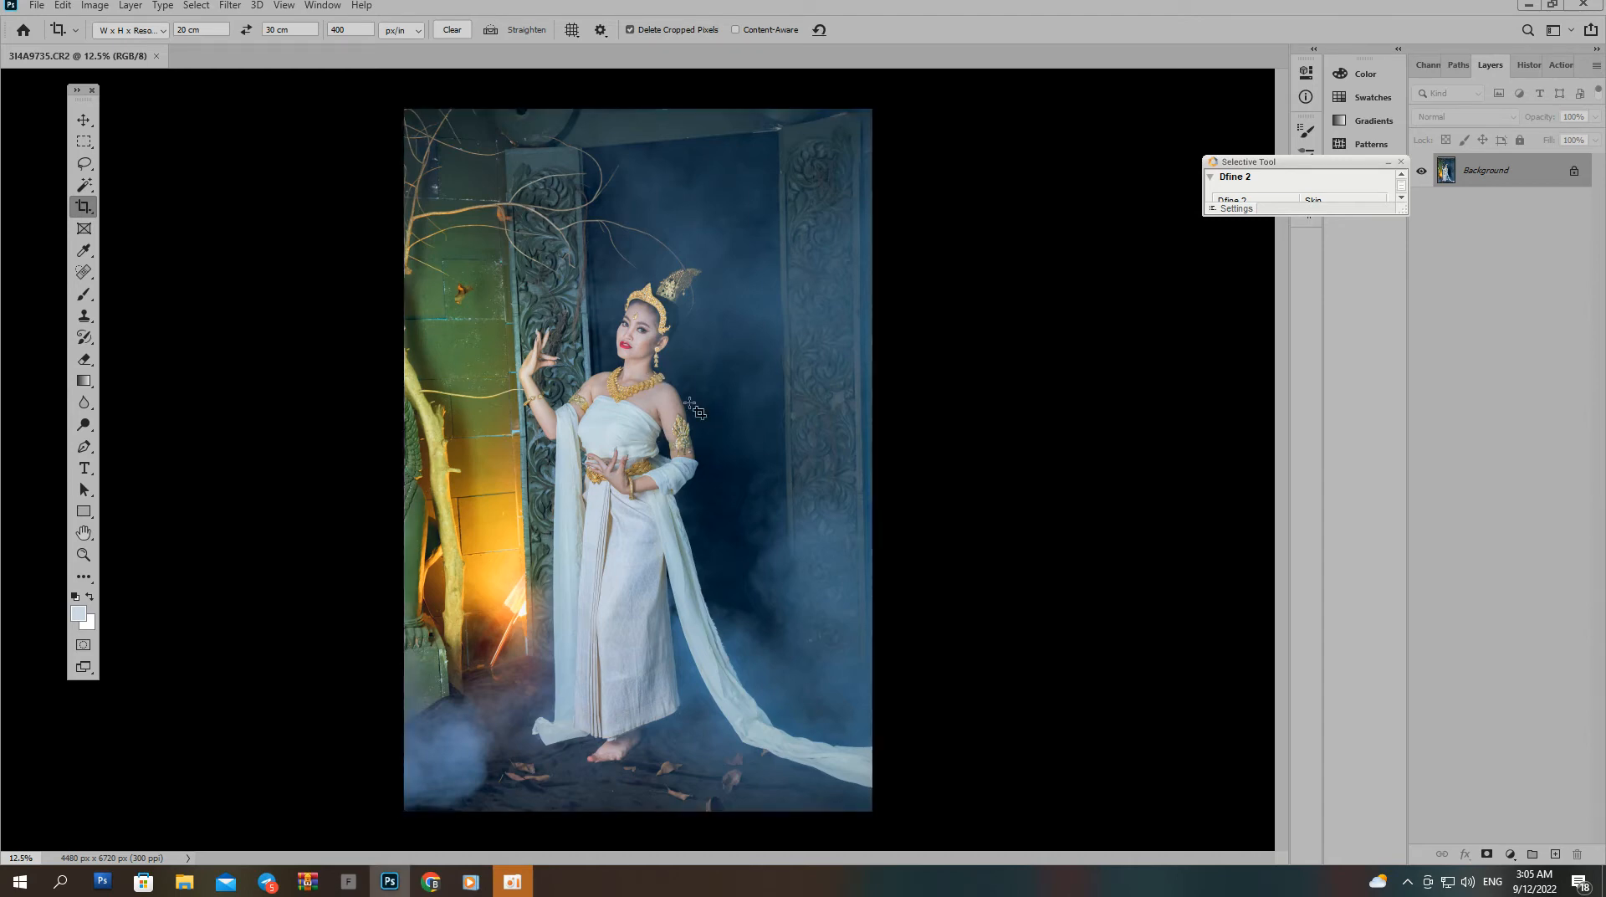
key(ctrl+plus)
key(ctrl+plus)
drag(603, 260, 668, 405)
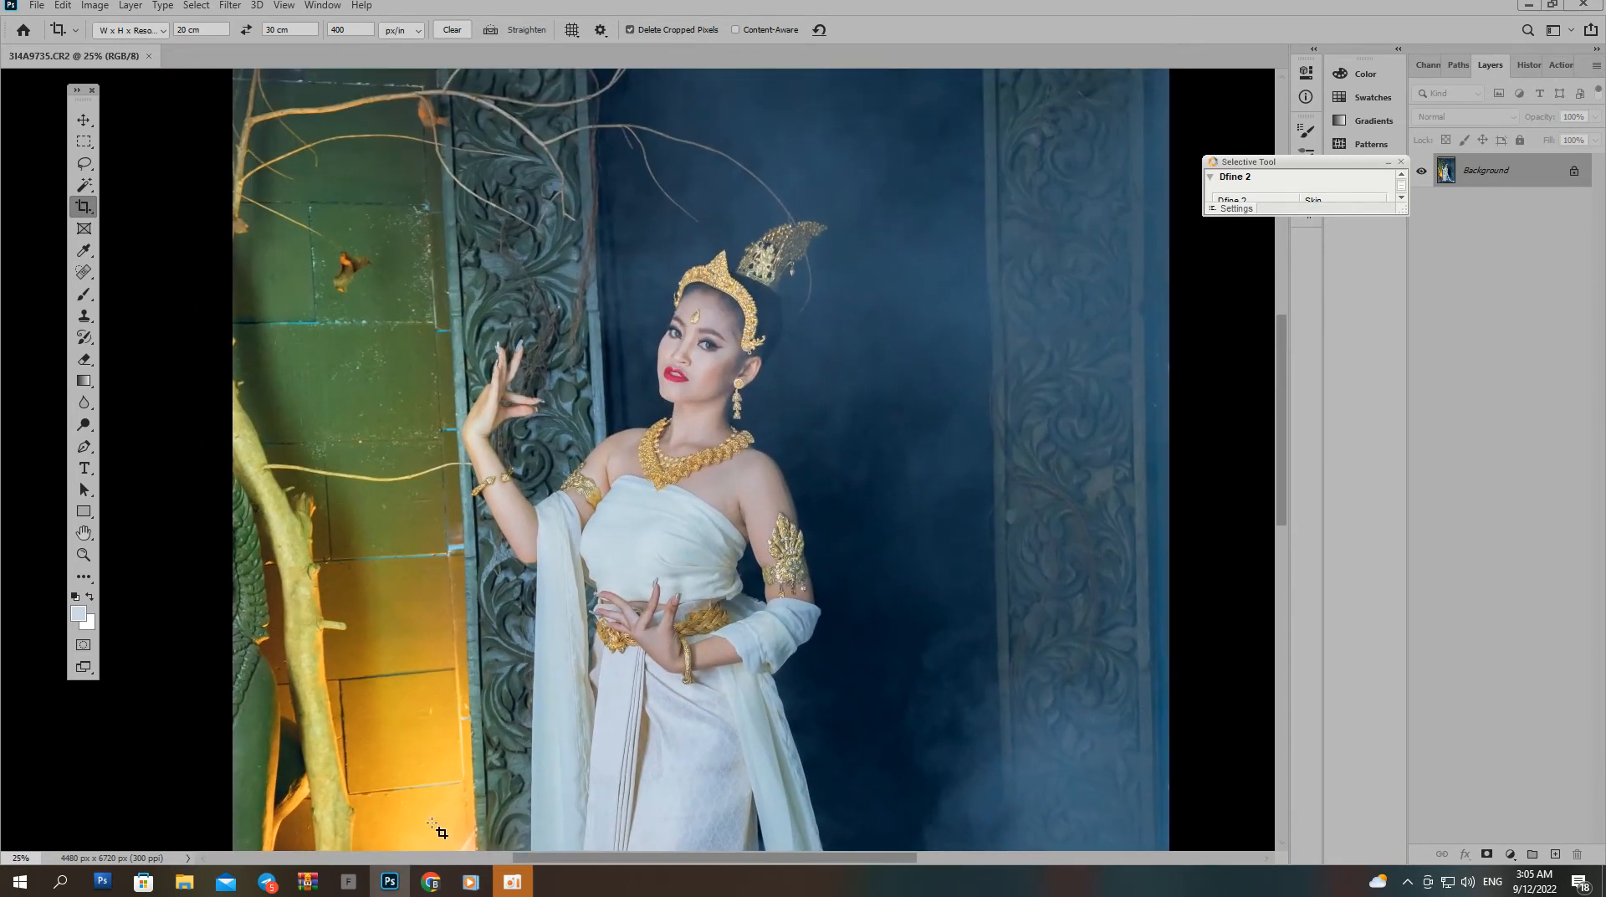
Switch to Chrome to look at the YouTube channel page and return to Photoshop.
click(442, 876)
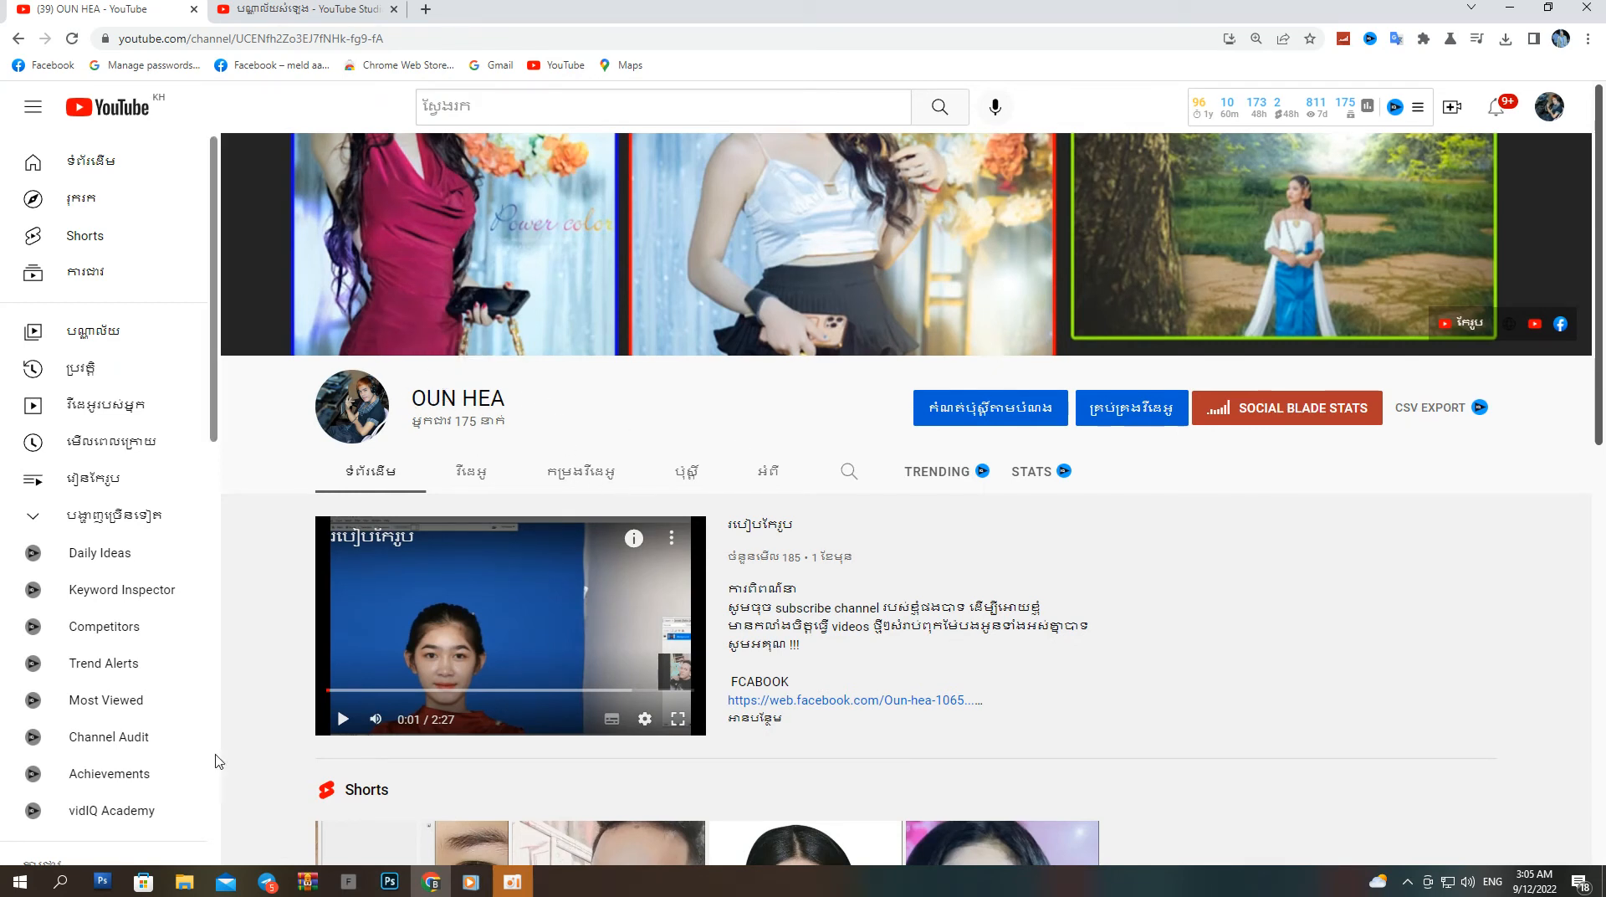
click(389, 881)
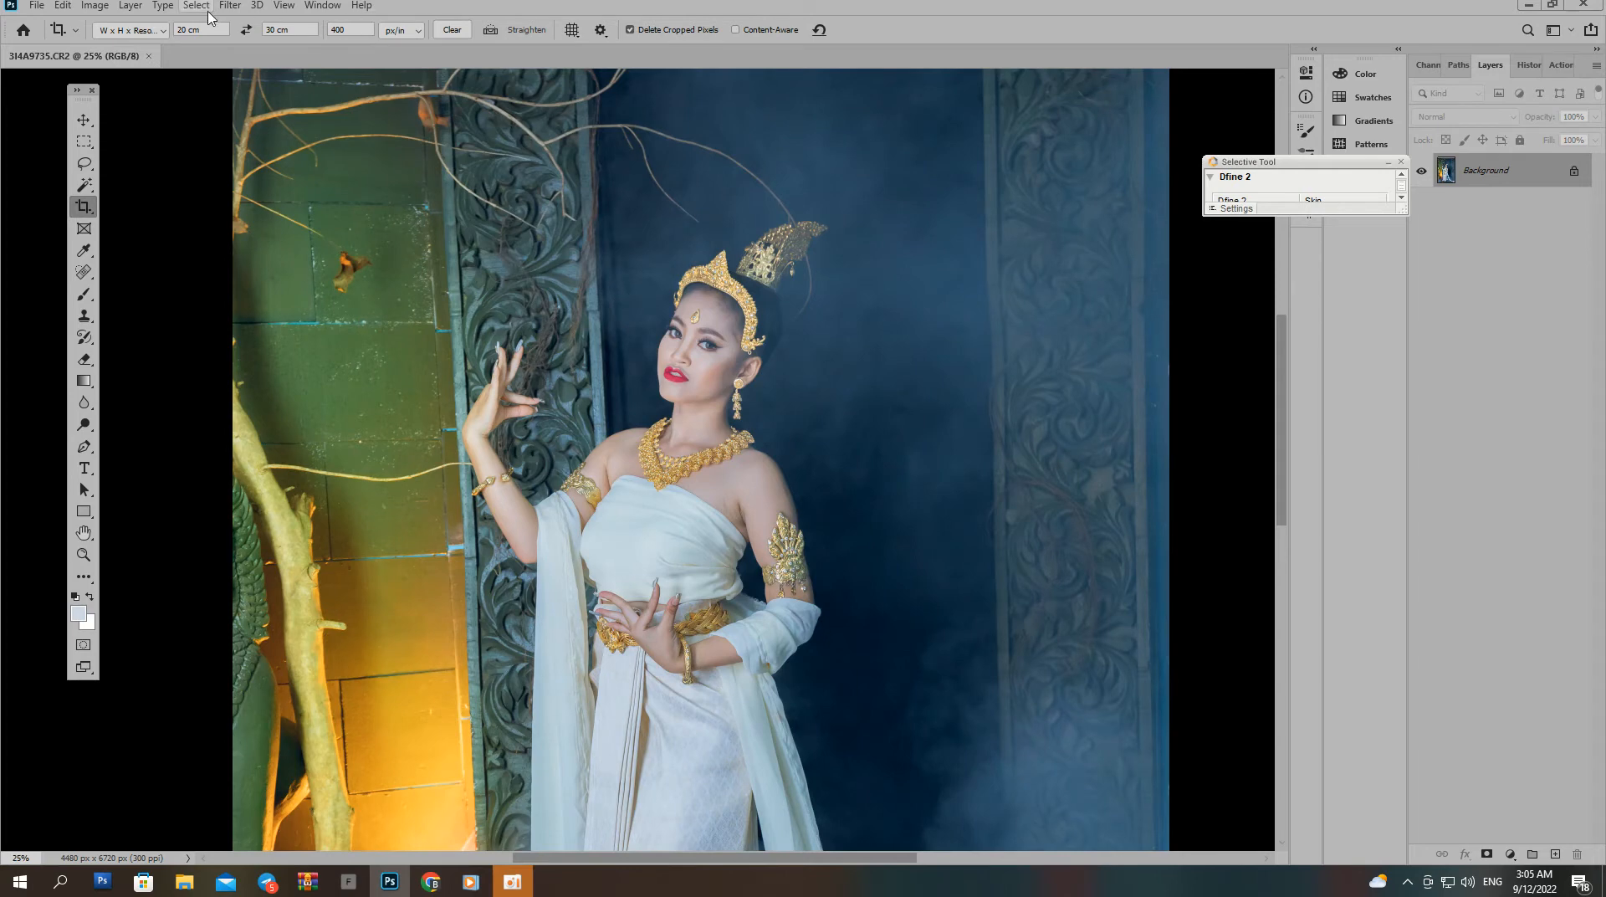
Apply the Imagenomic Noiseware filter to the photo with the Default preset, continuing with the unregistered version.
click(231, 7)
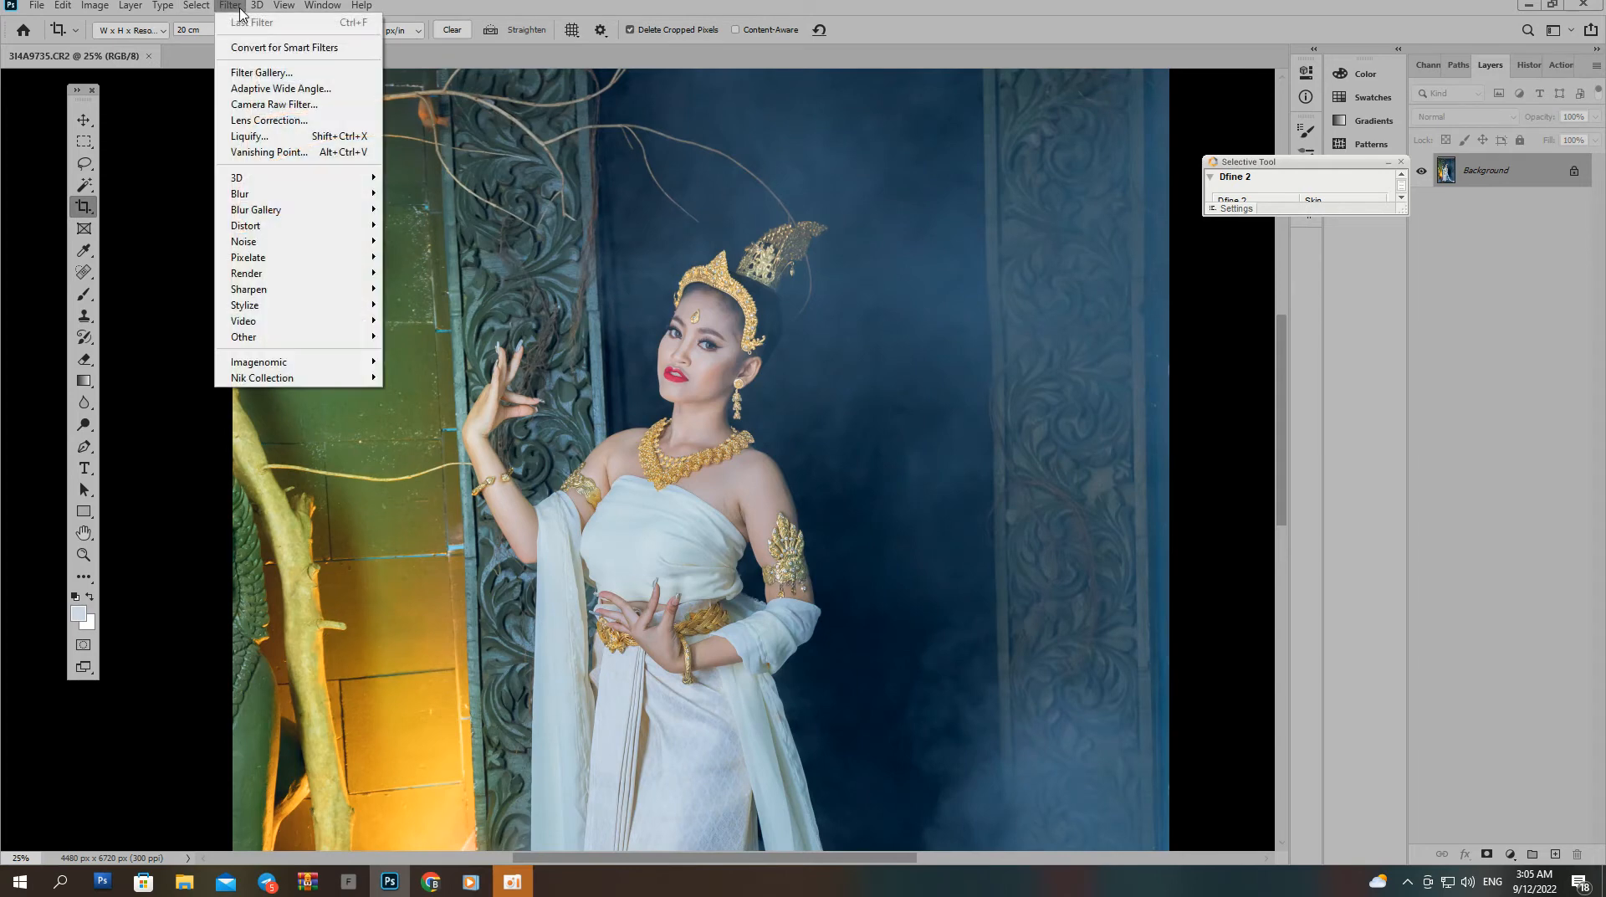
mouse_move(368, 361)
click(422, 361)
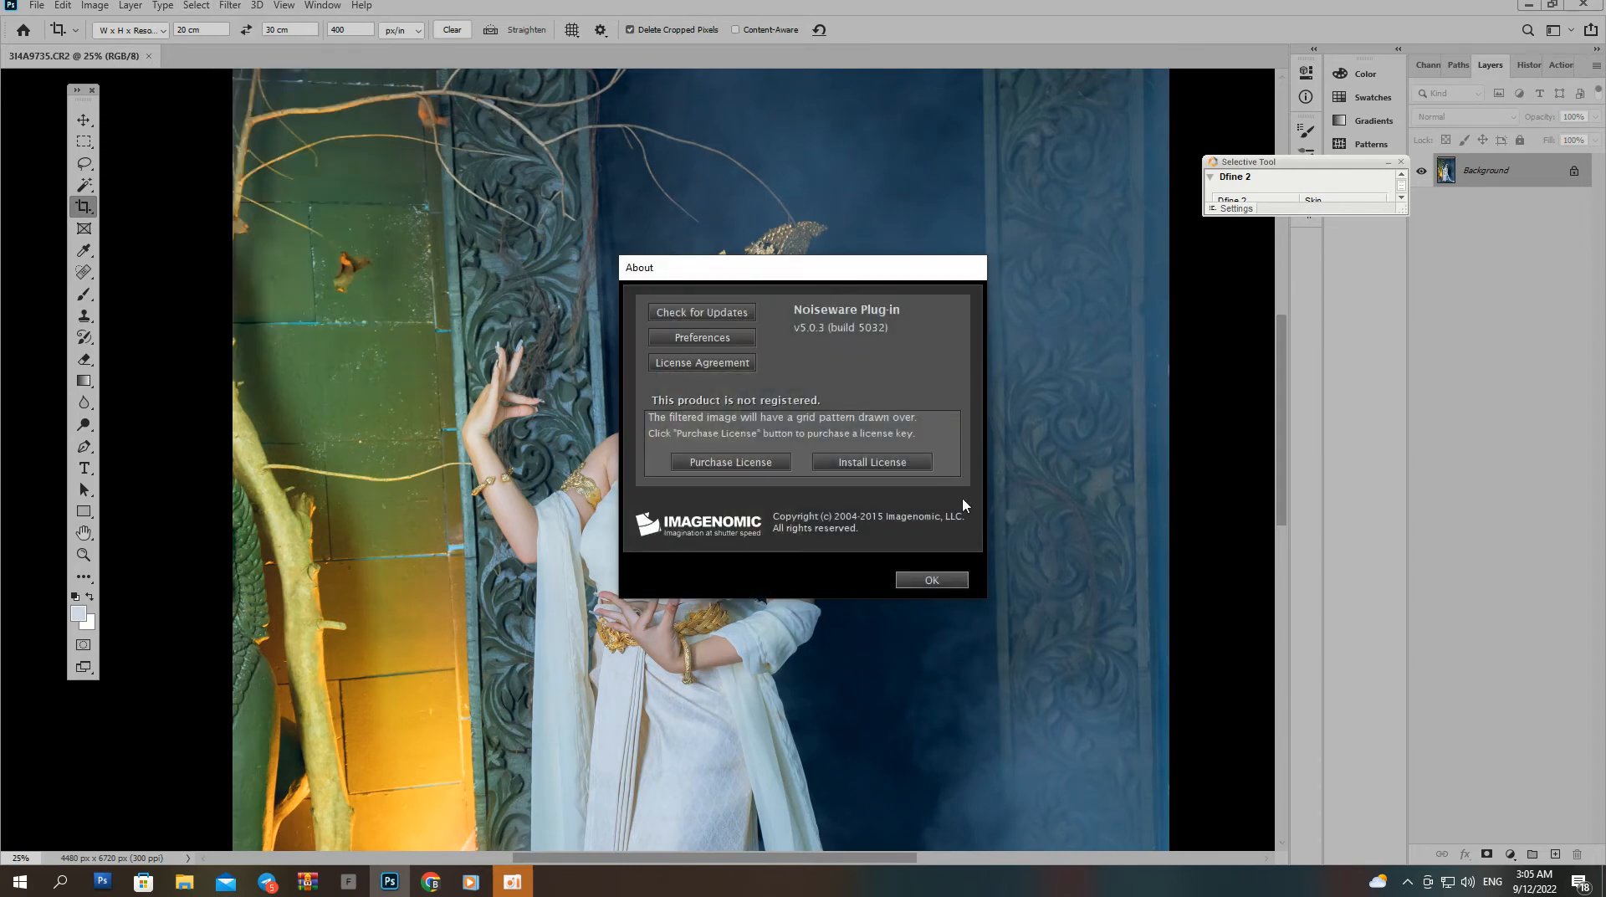
click(950, 580)
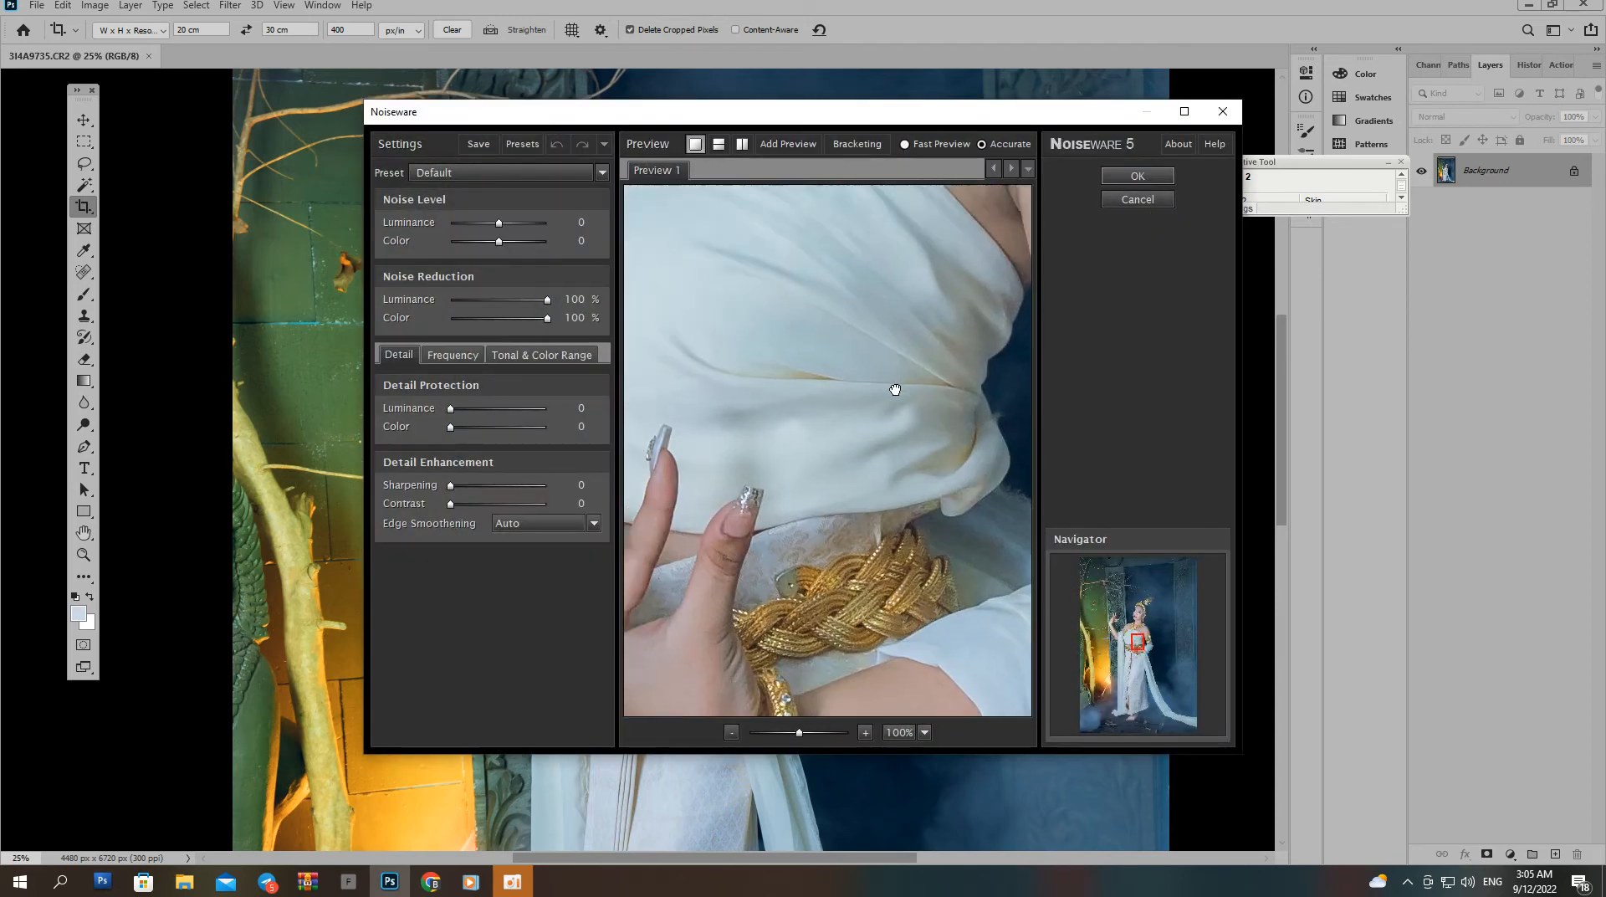
scroll(887, 402, up, 10)
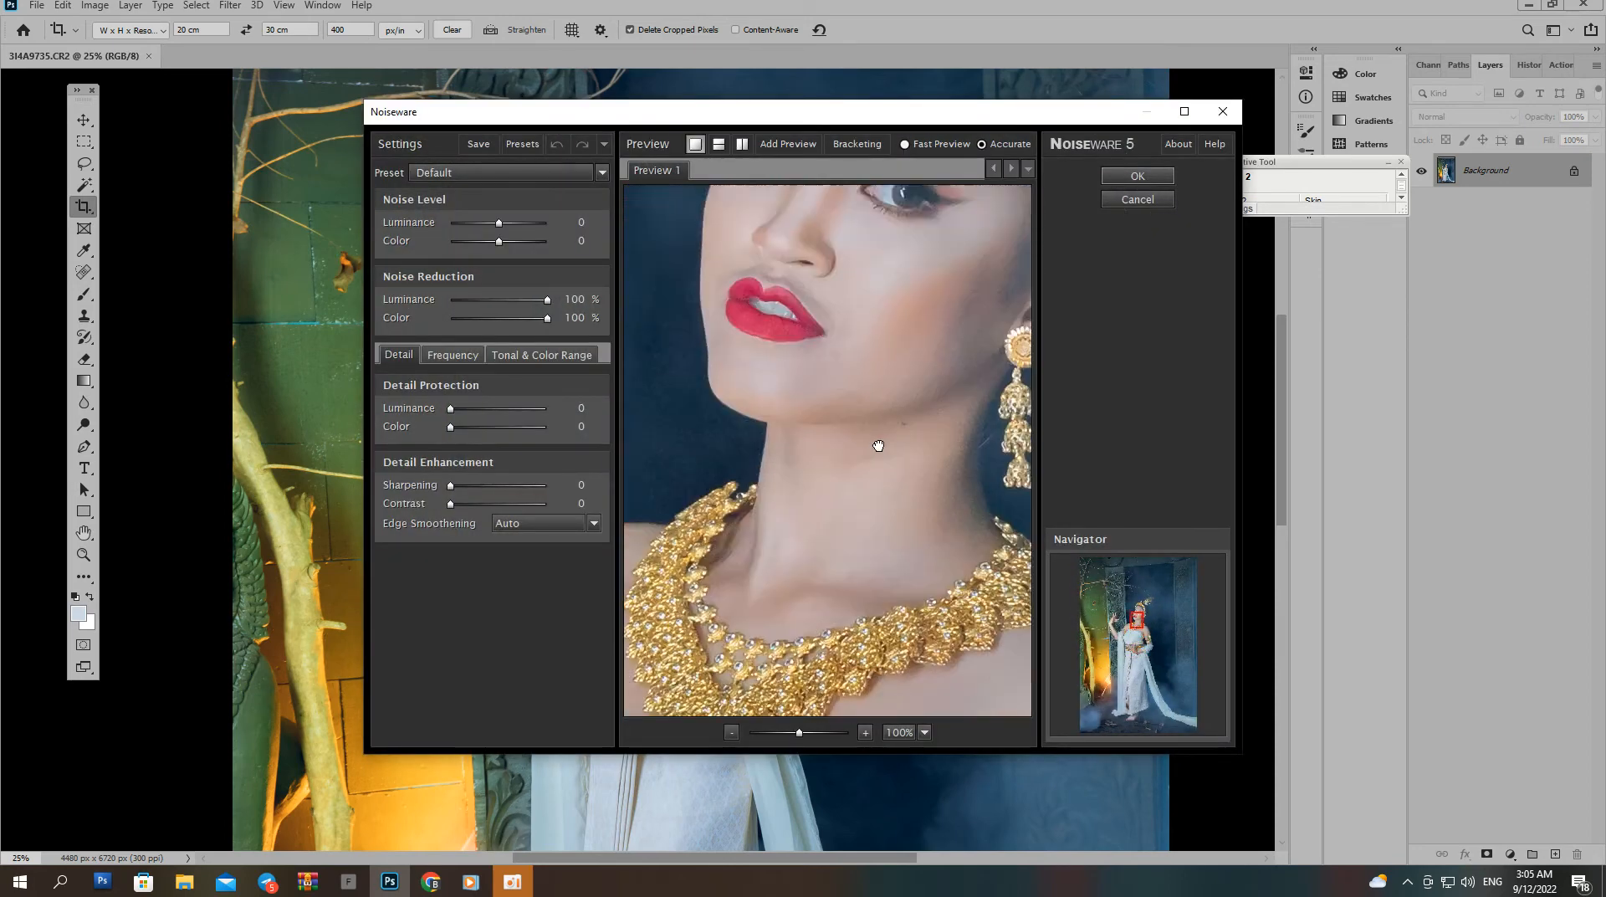
scroll(878, 445, up, 3)
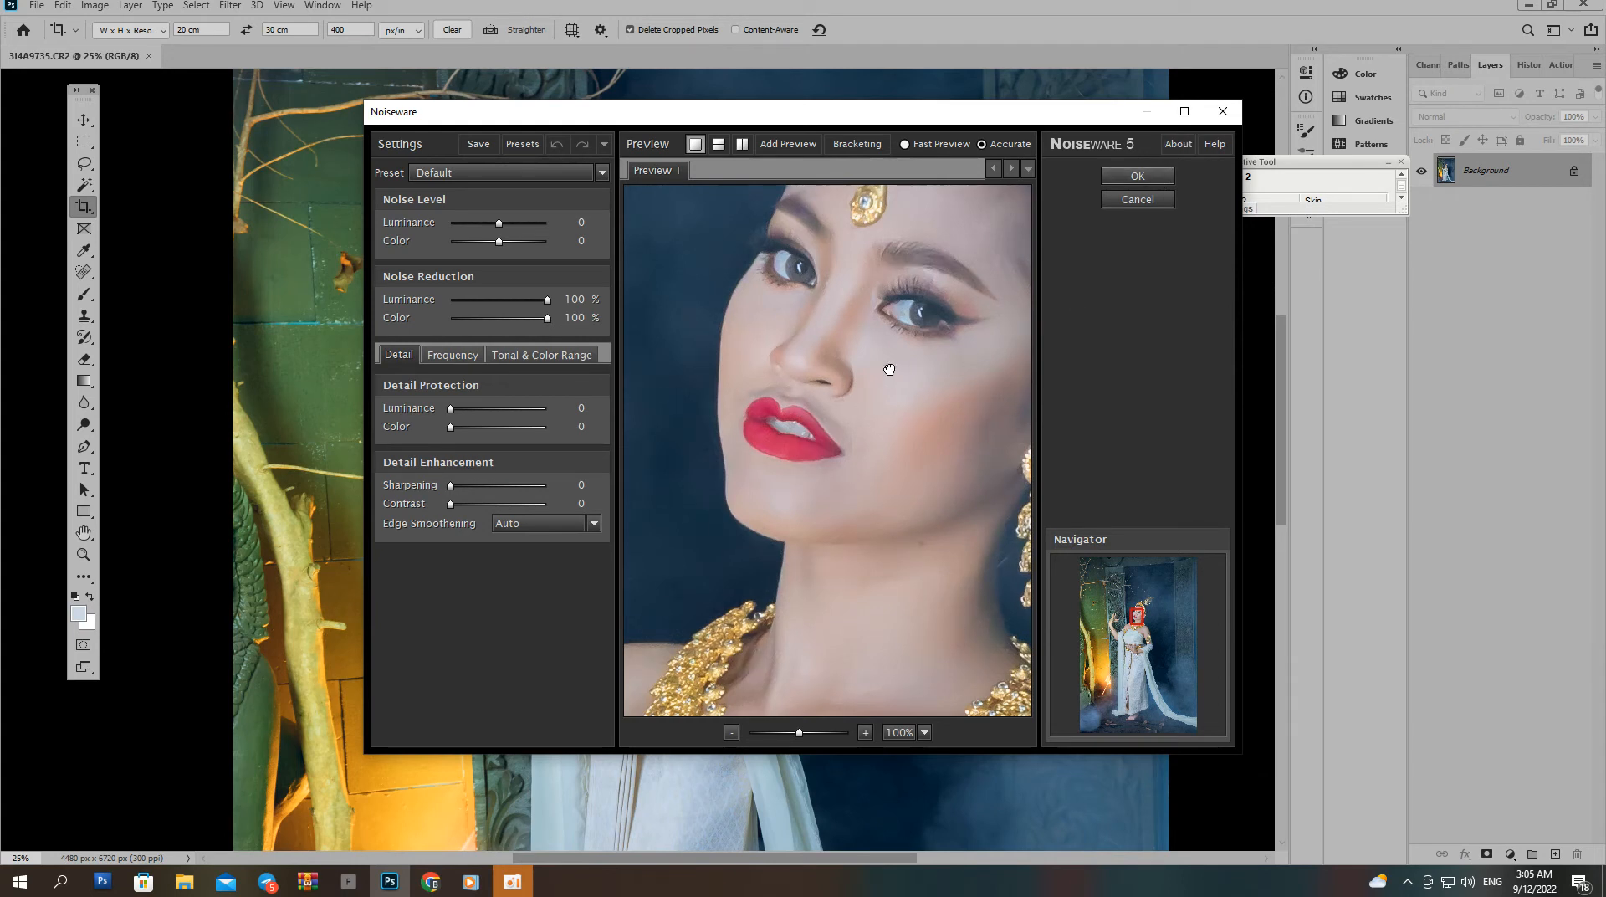
scroll(836, 410, down, 3)
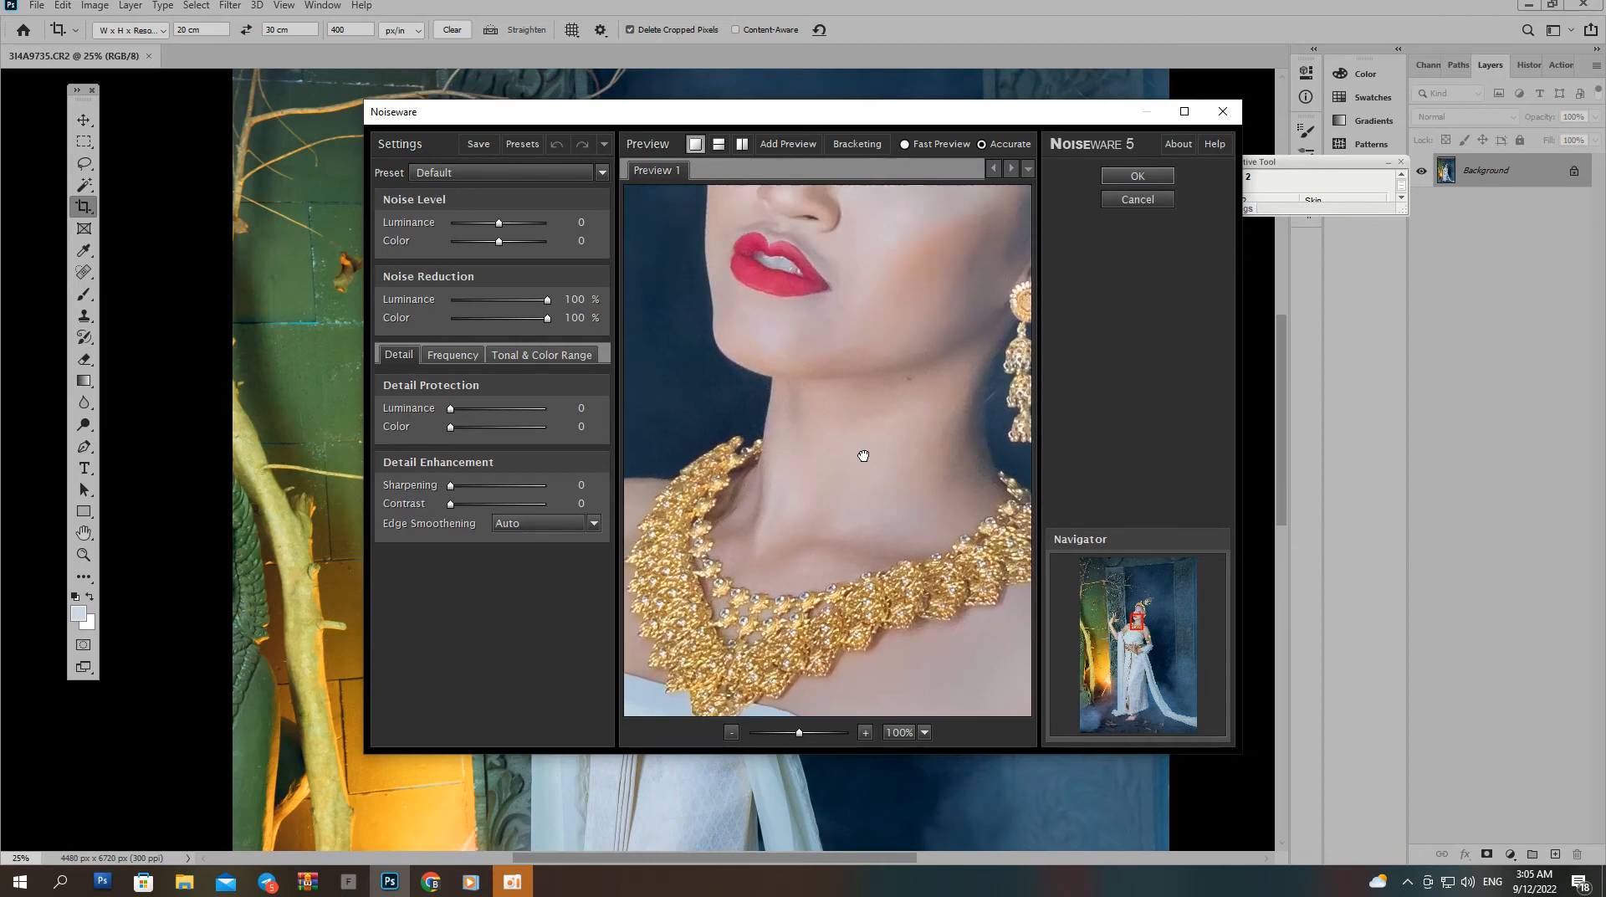
click(1138, 176)
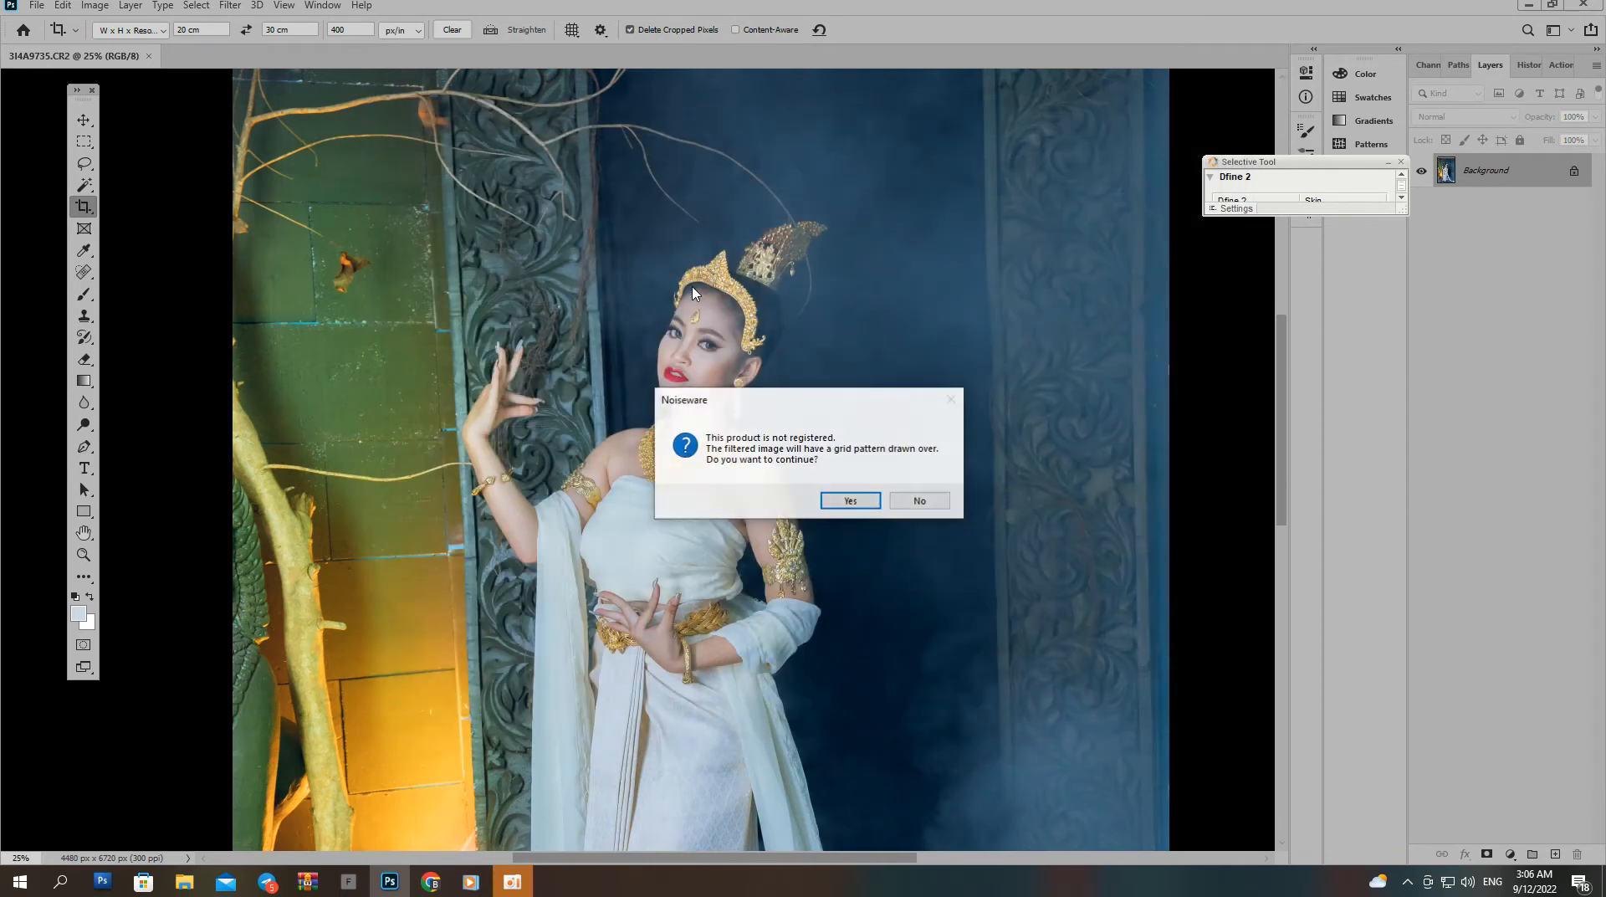
click(862, 502)
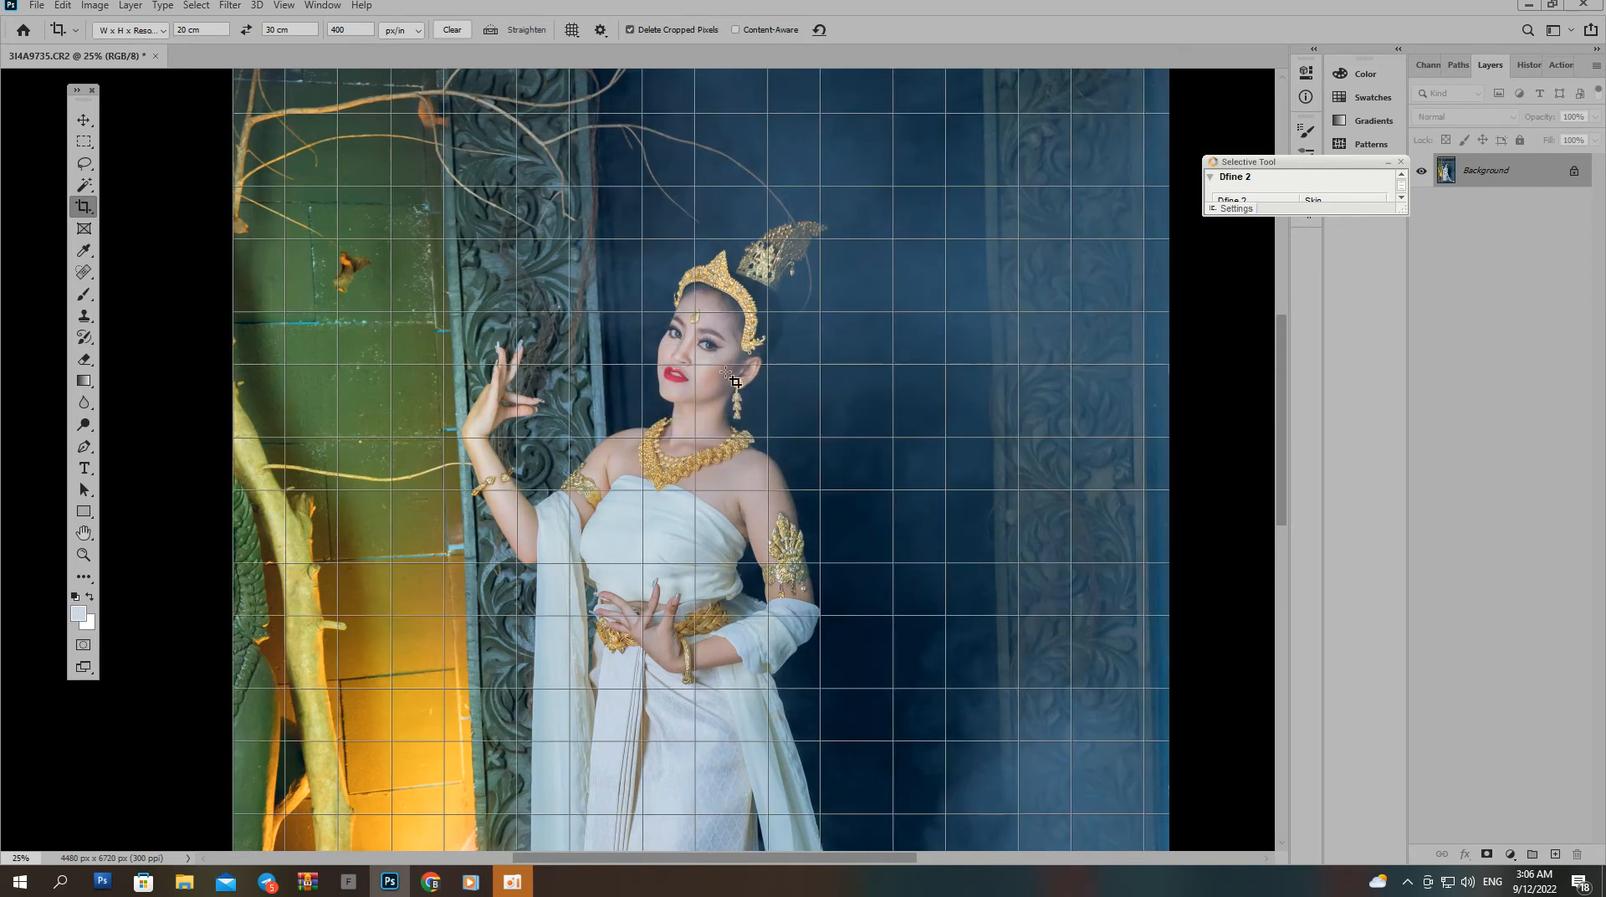
Crop the photo to 20 × 30 cm at 400 px/in, keeping the woman and the whole scene in the frame.
key(ctrl+plus)
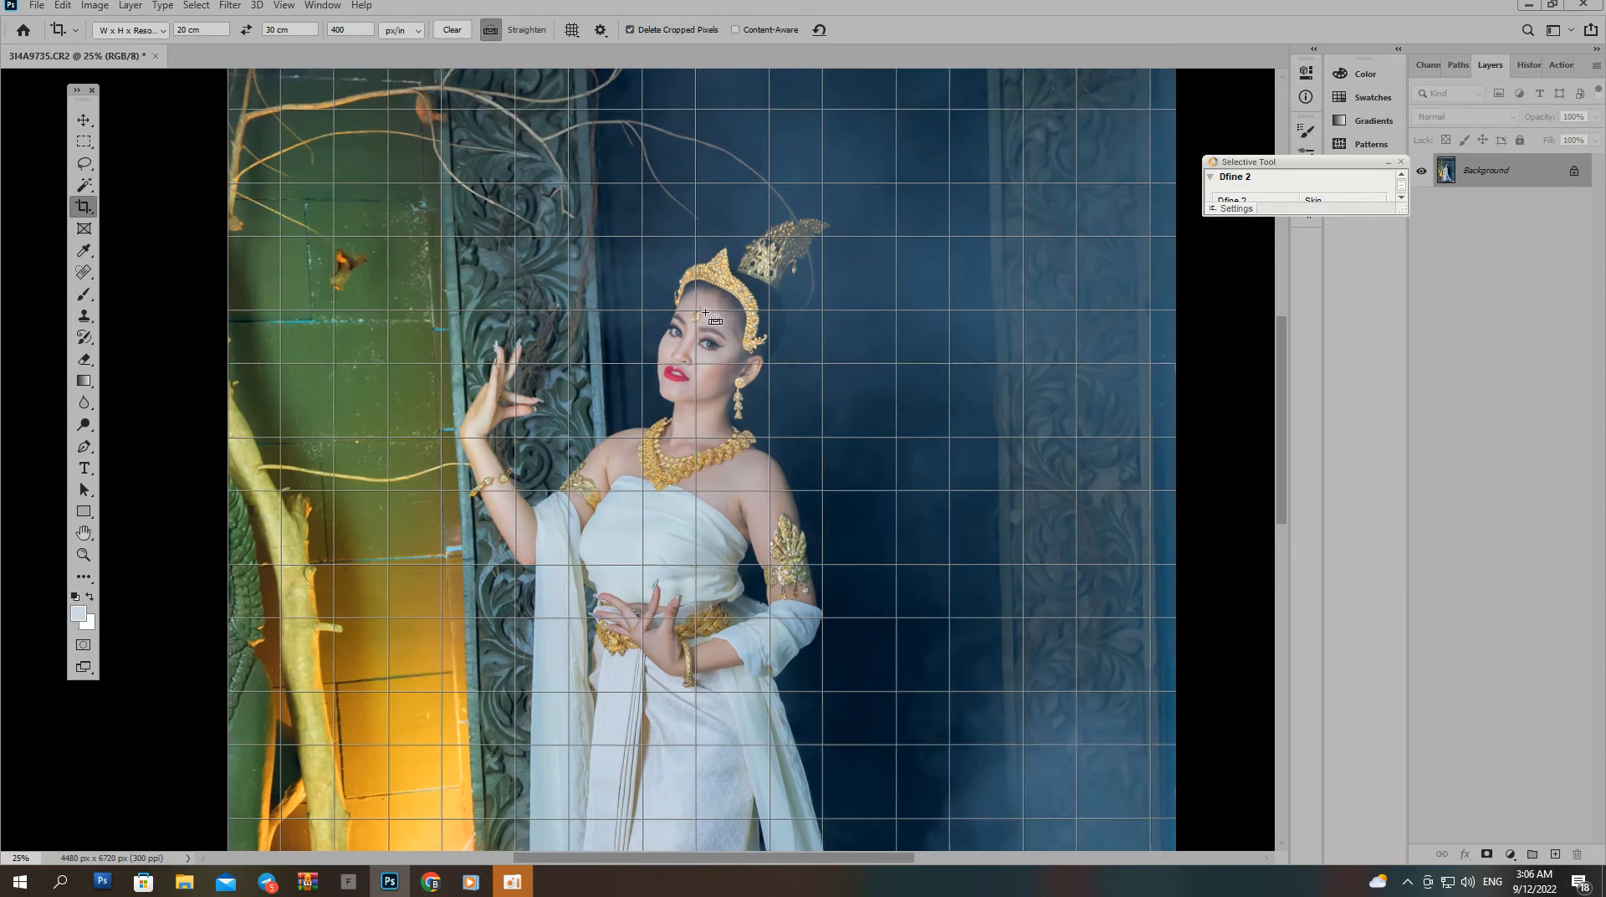
key(ctrl)
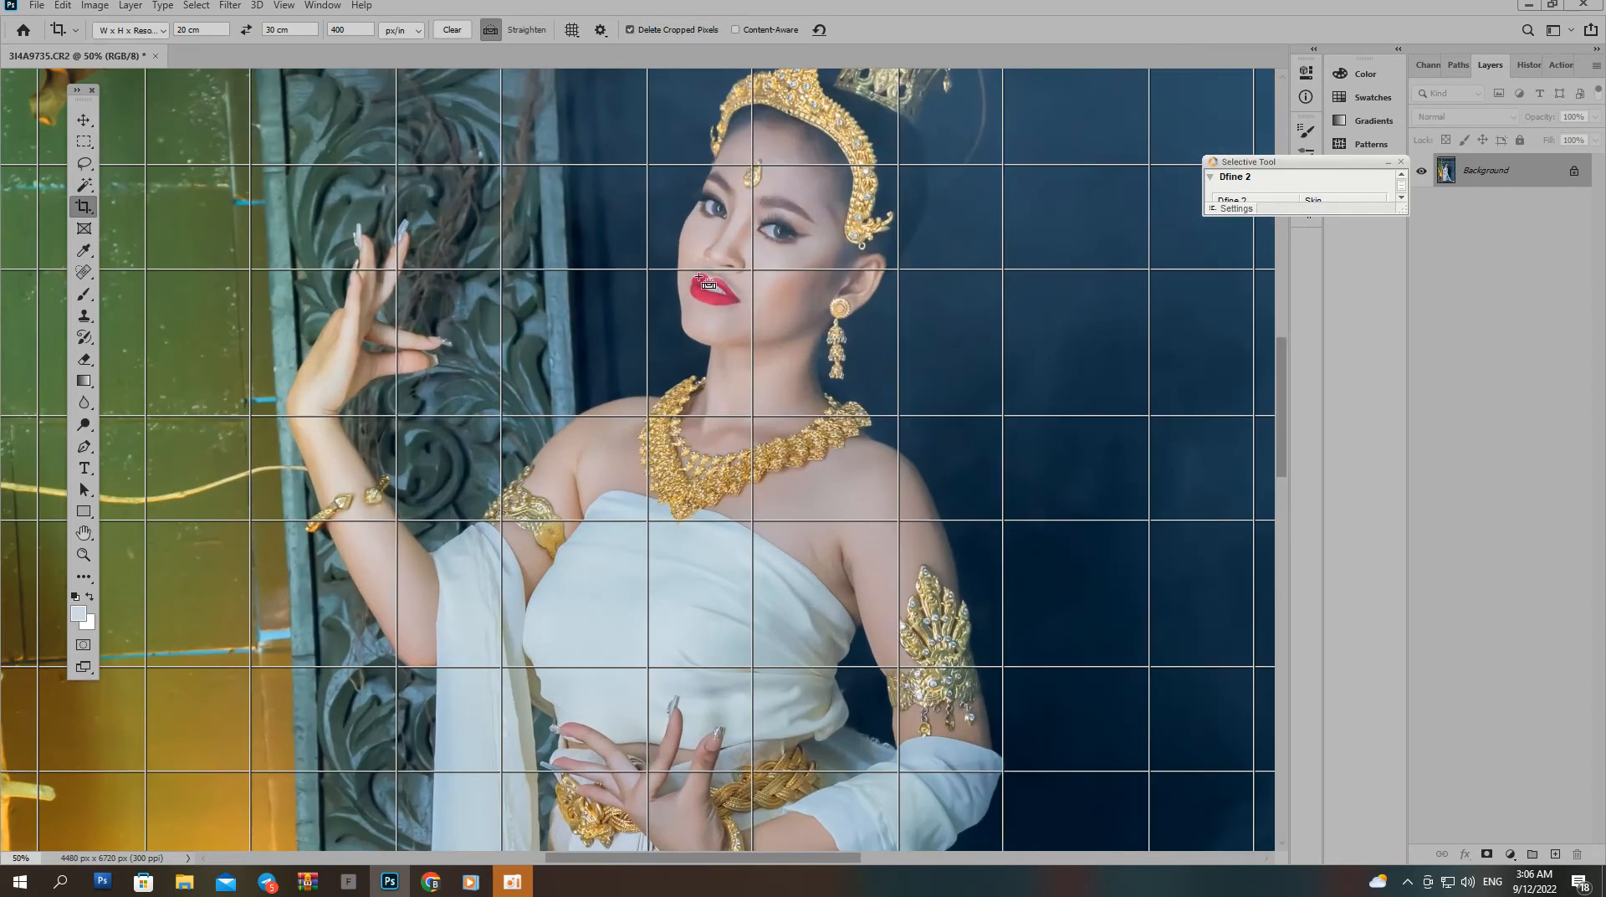
drag(698, 276, 653, 245)
drag(688, 368, 750, 517)
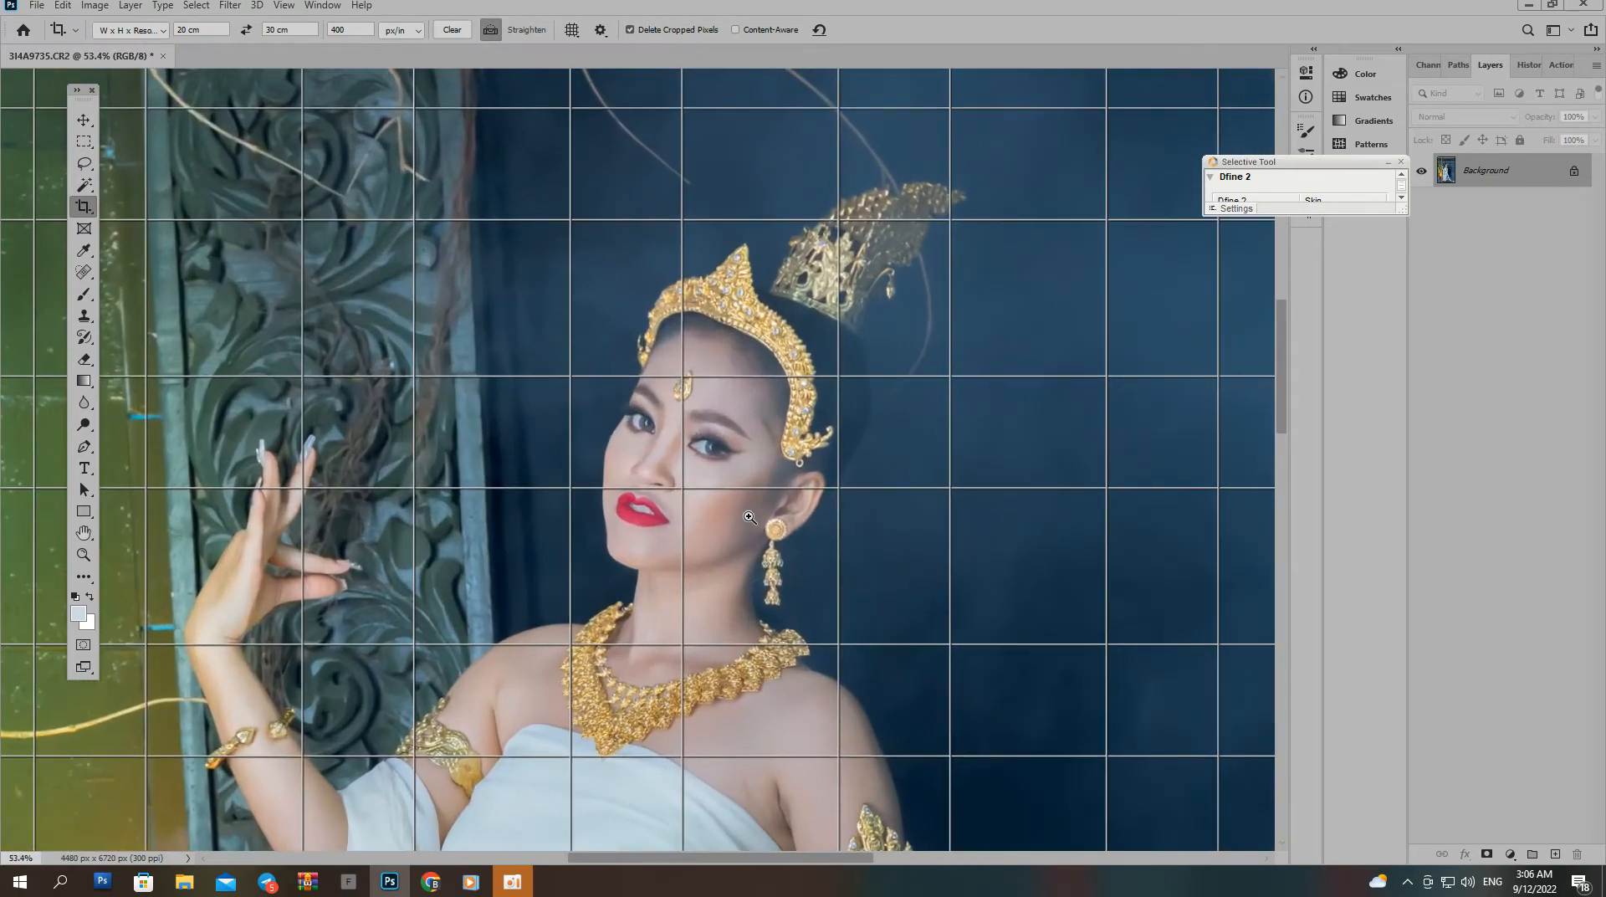
drag(641, 456, 668, 425)
key(ctrl+minus)
key(ctrl)
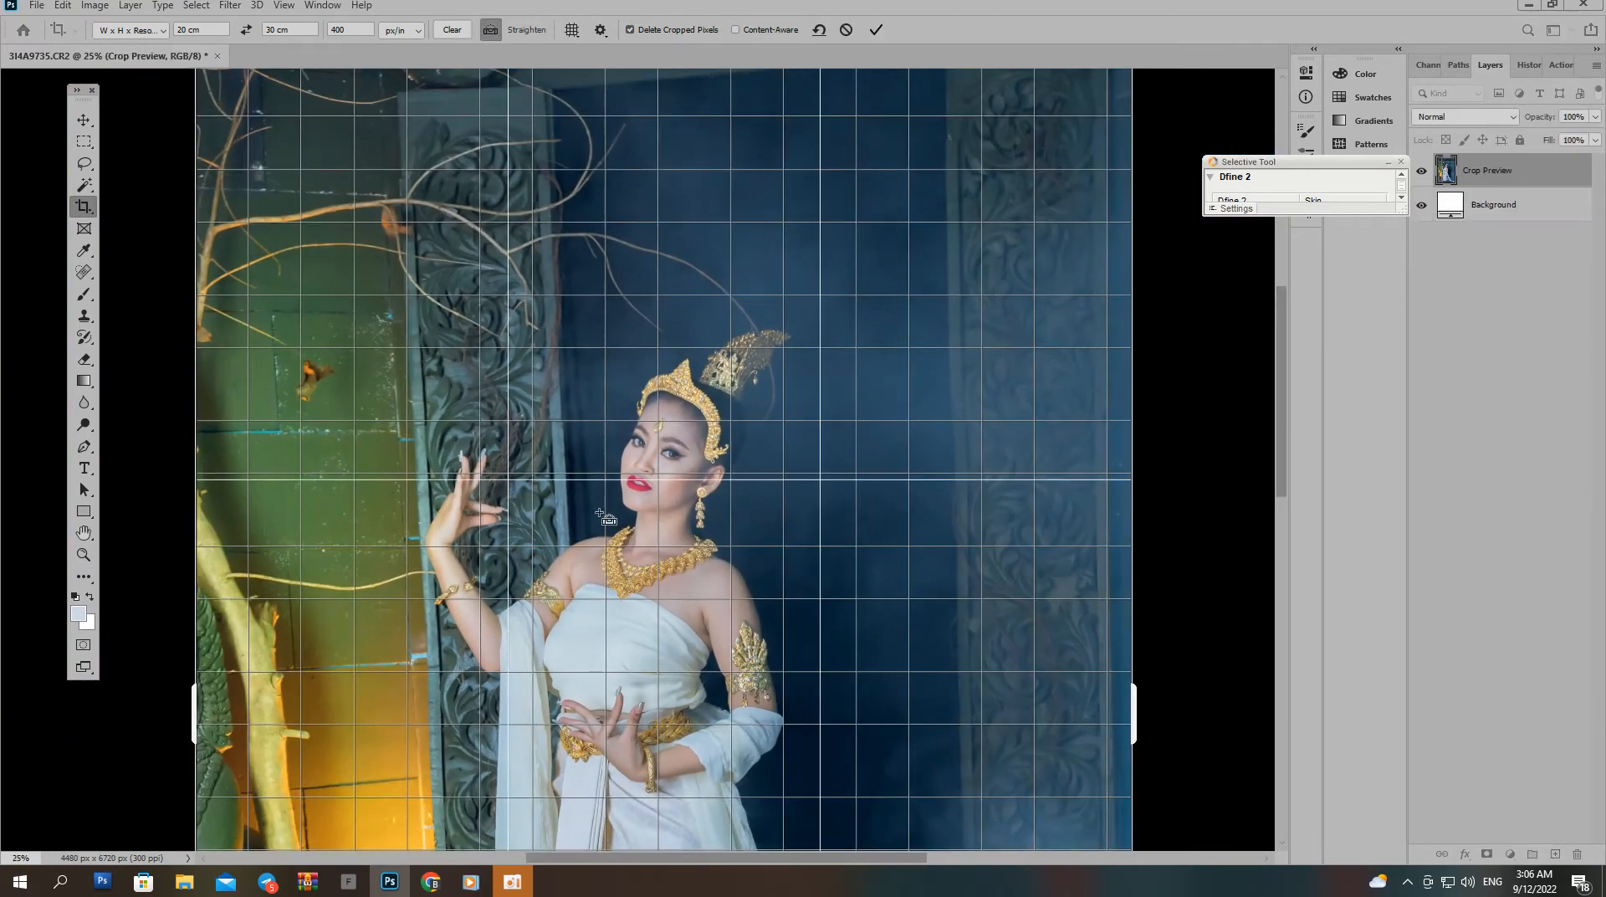
key(Return)
key(ctrl)
key(ctrl+minus)
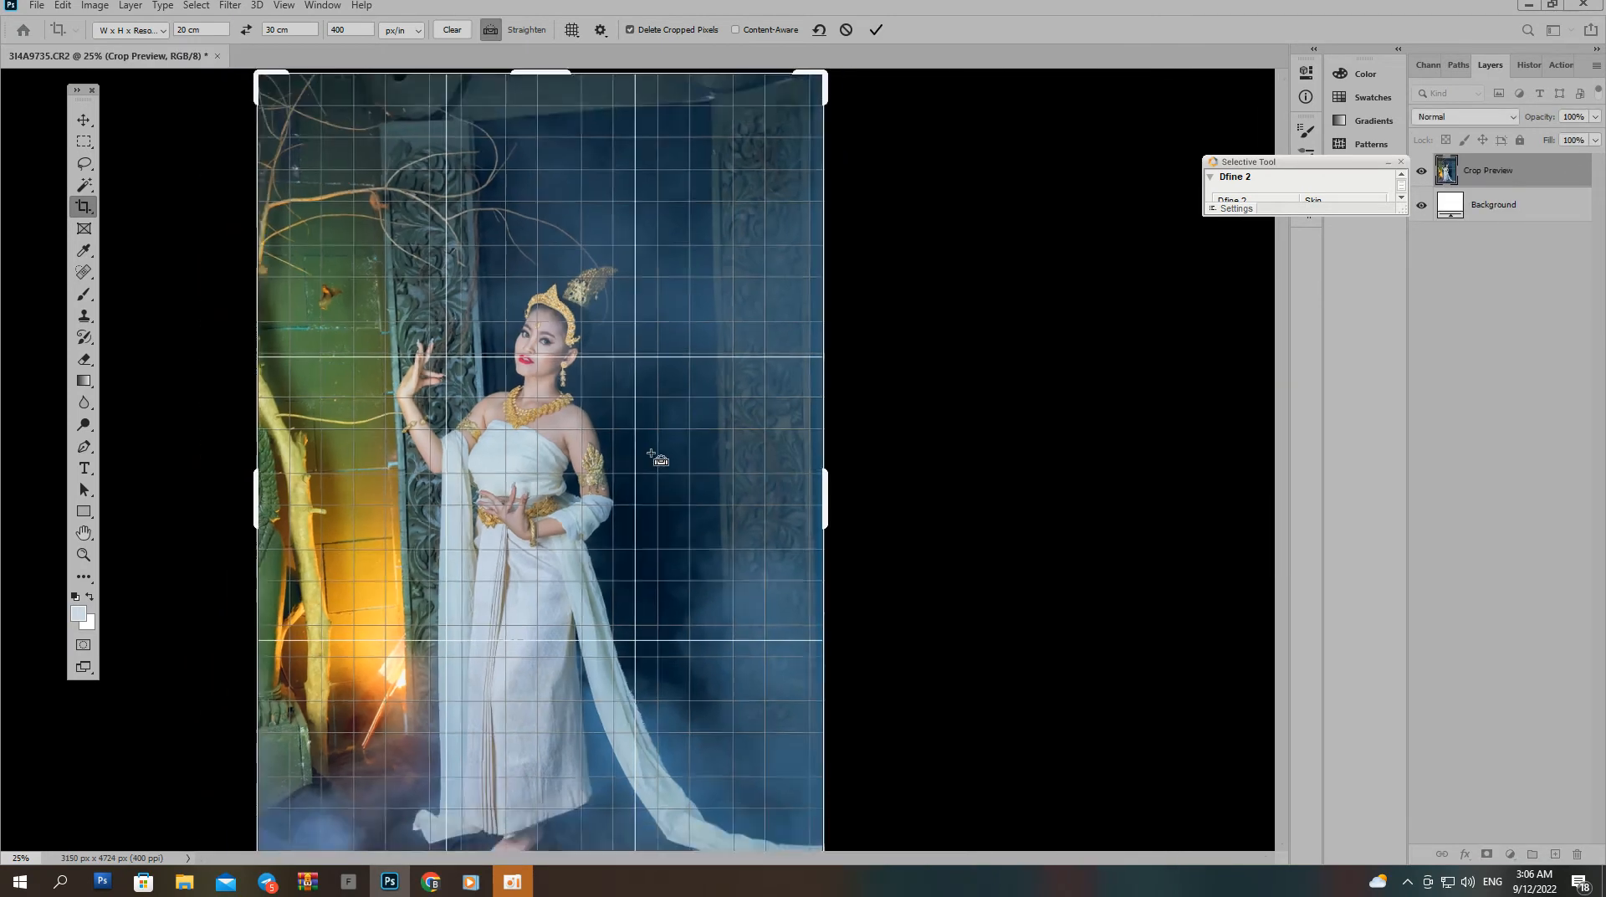
key(Return)
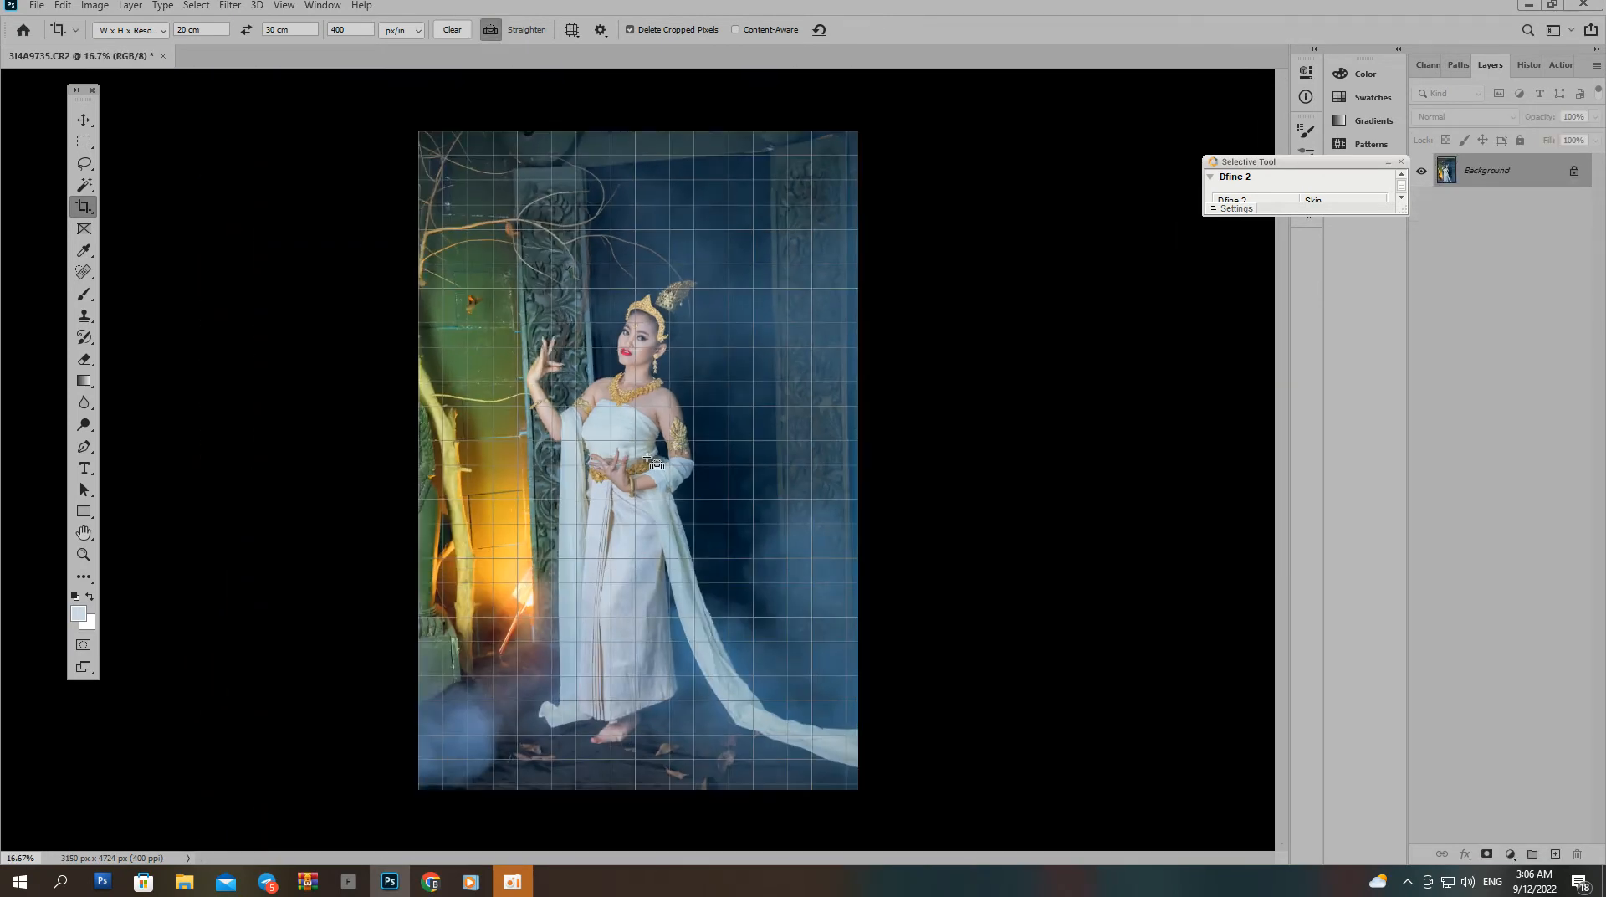
Save the cropped photo to the Desktop as JPEG copies named 3I4A9735 copy and 3I4A9735 copy copy.
key(ctrl+plus)
key(ctrl+plus)
ctrl+click(662, 258)
drag(662, 258, 691, 370)
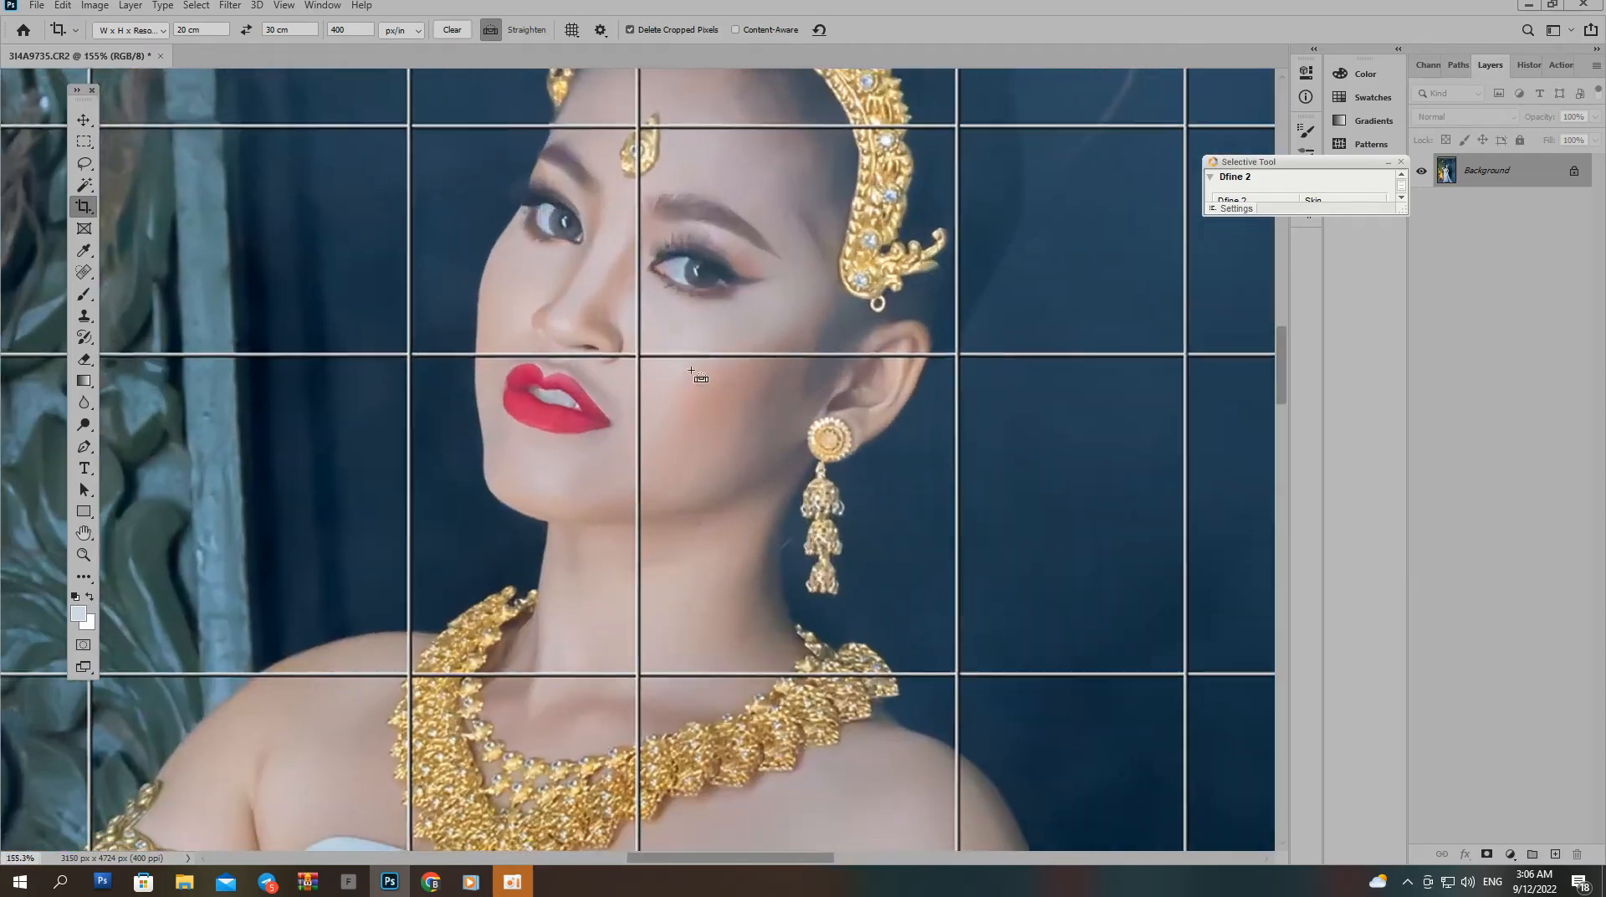
key(ctrl+shift+s)
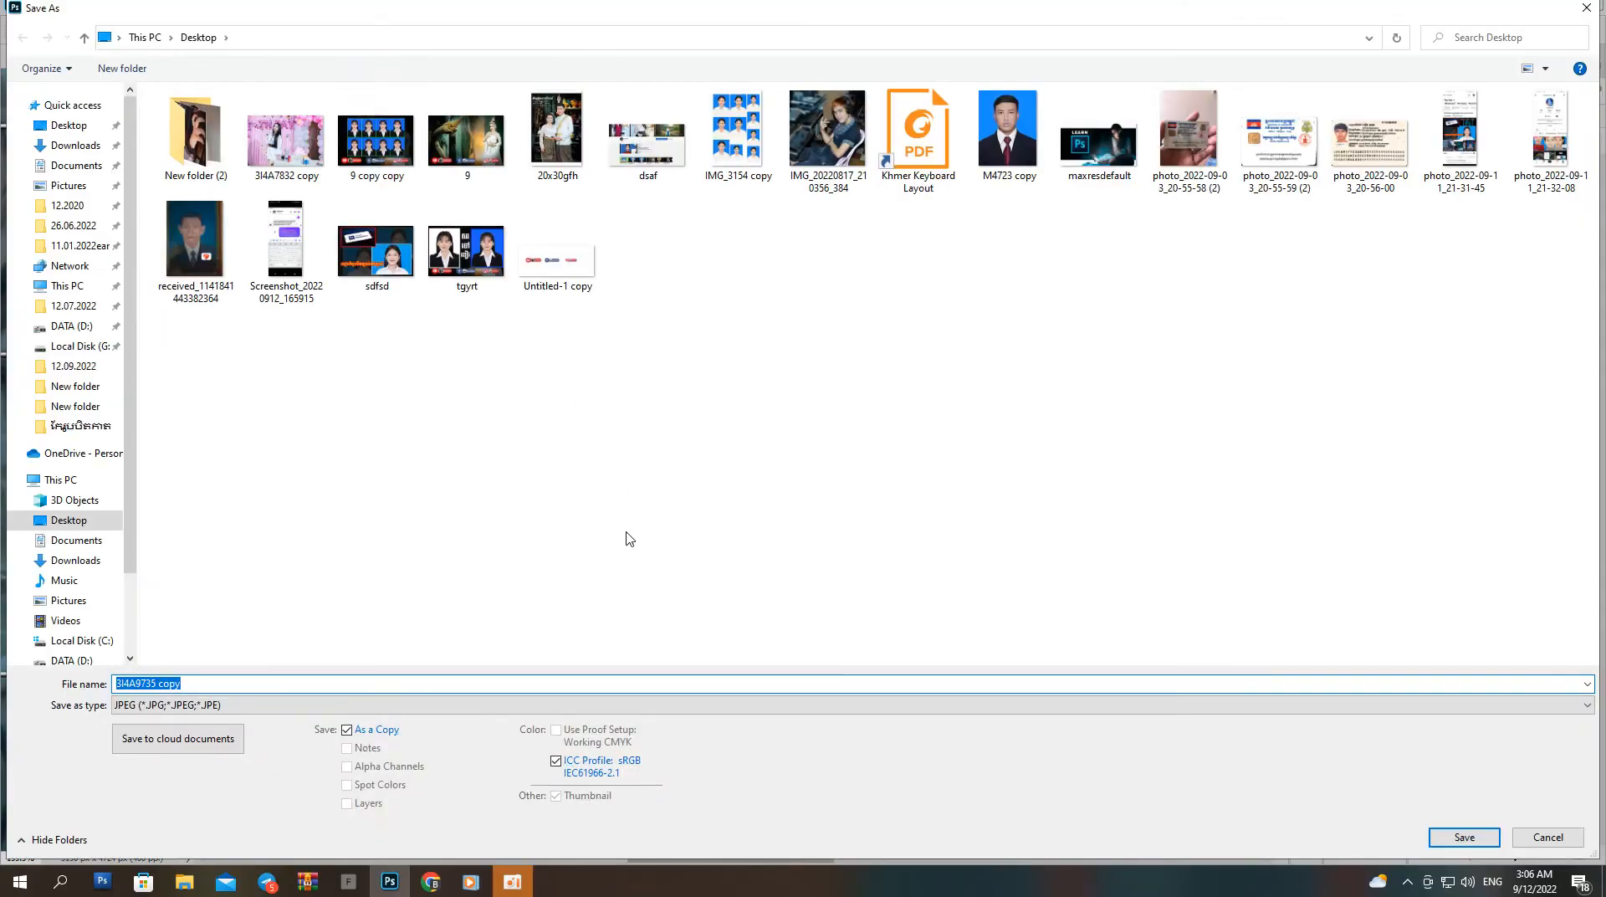
key(Return)
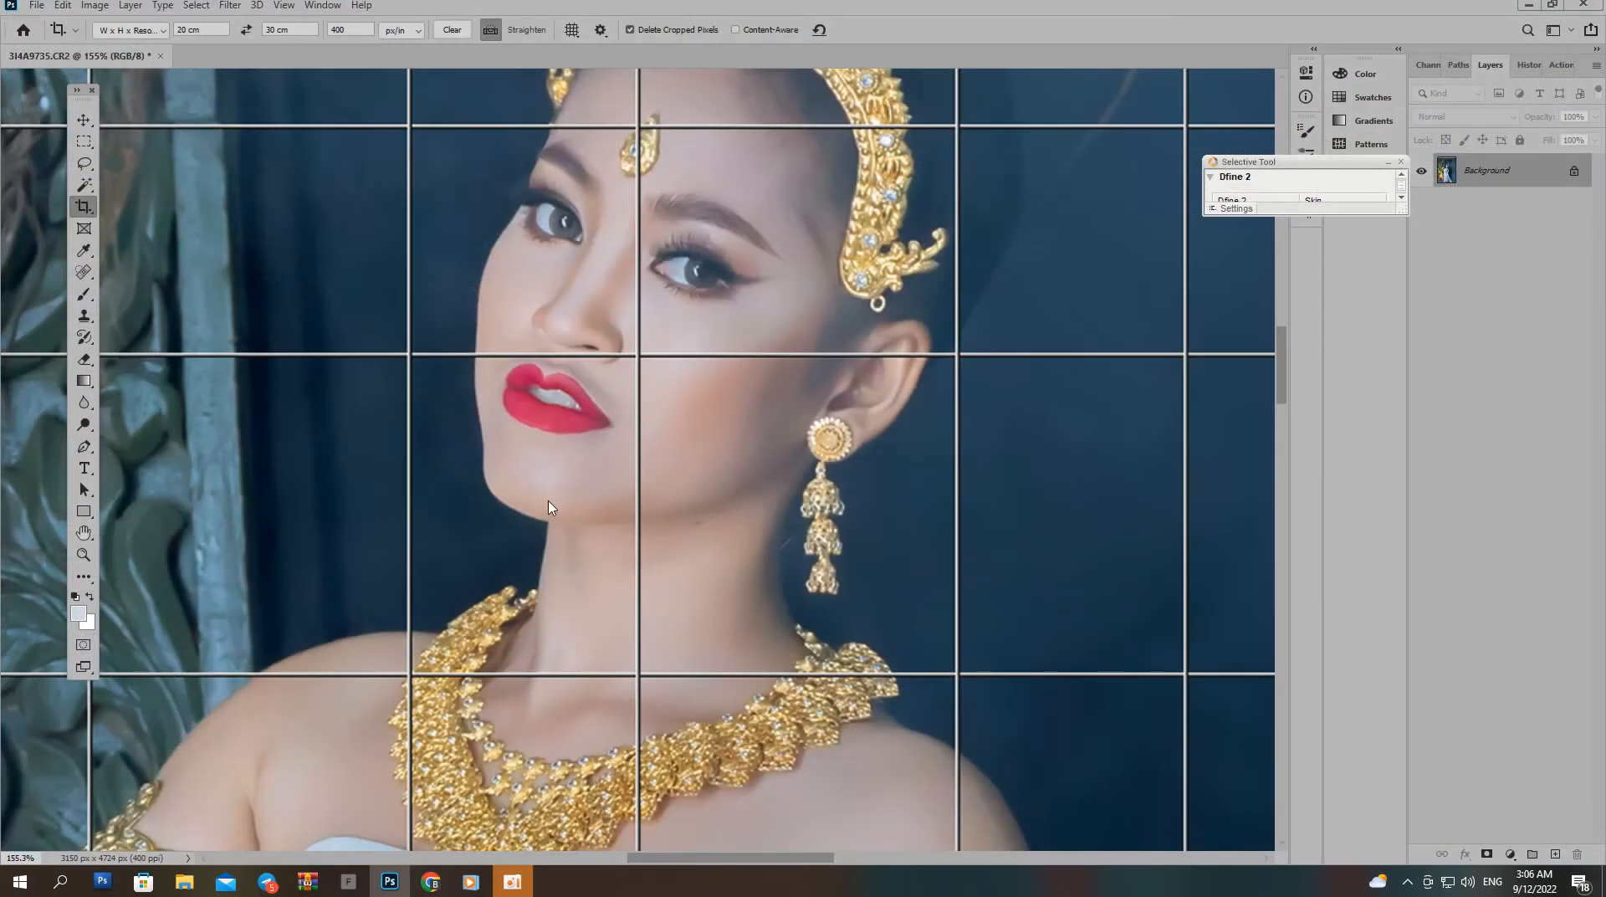
key(ctrl+shift+s)
click(85, 134)
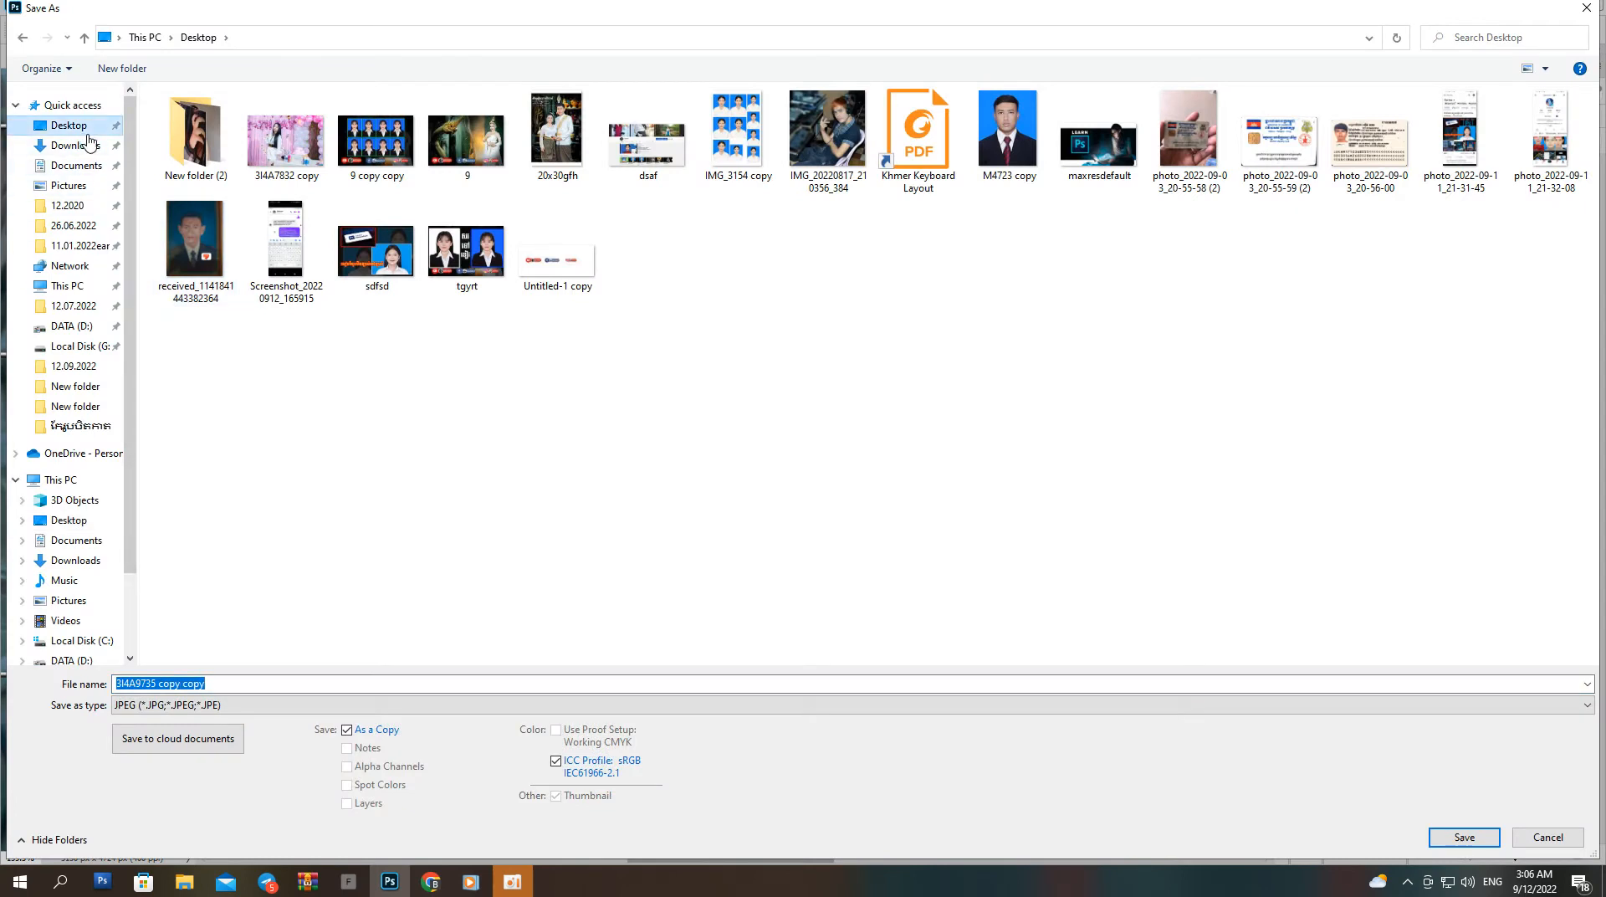
click(1462, 836)
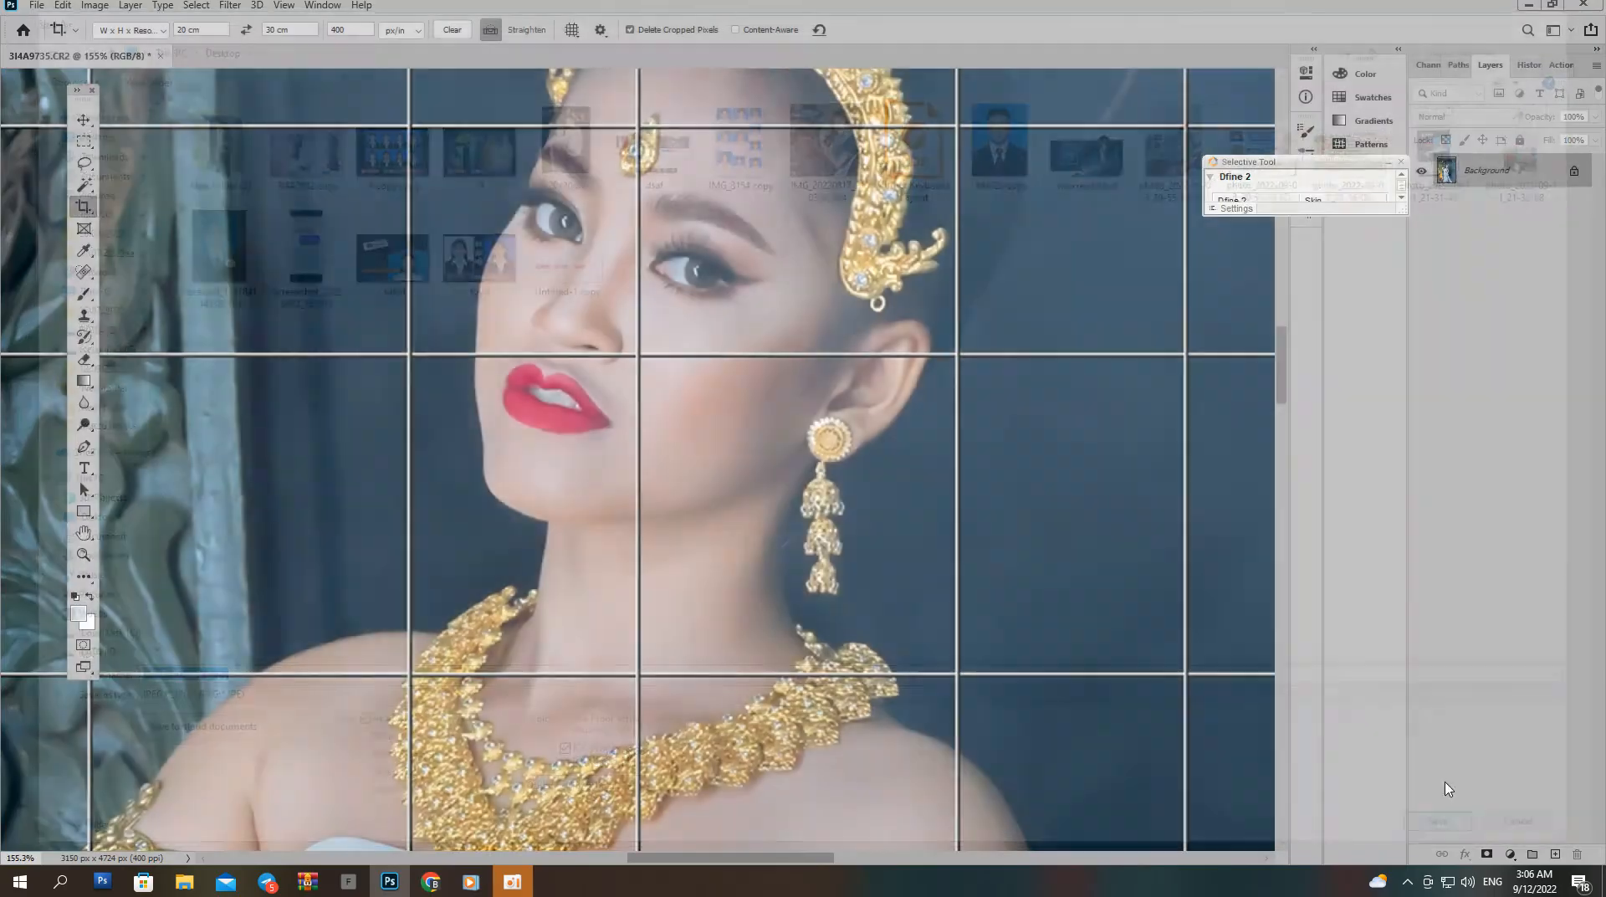
click(1126, 240)
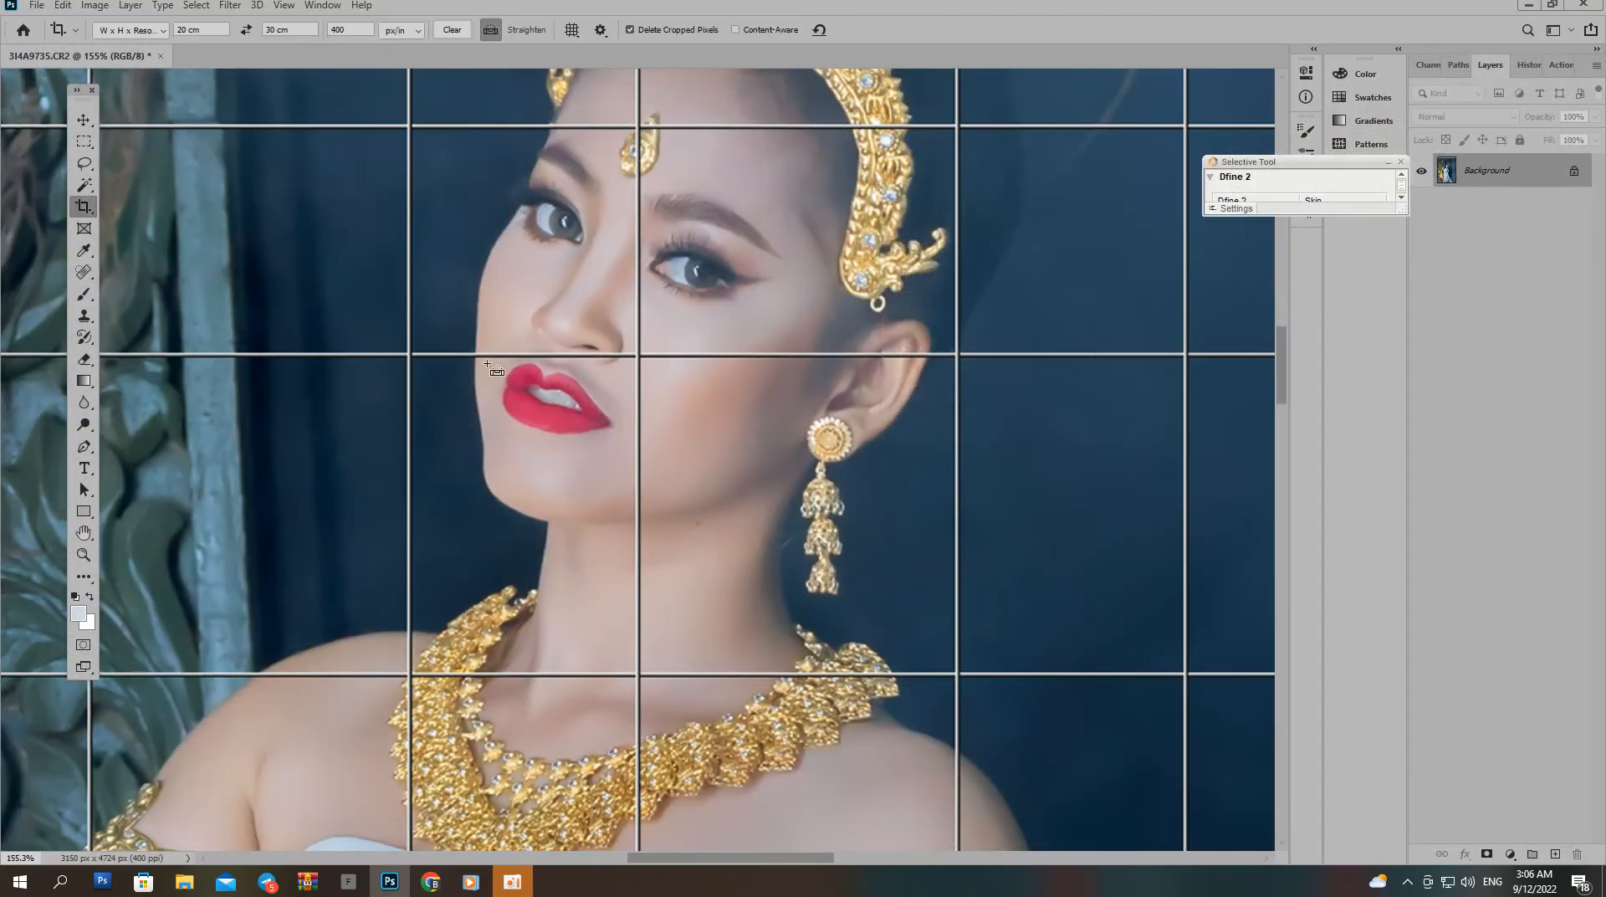
Clone sampled skin beside the corner of the woman's lips with the Clone Stamp and set its opacity to 30%.
key(s)
drag(601, 358, 647, 470)
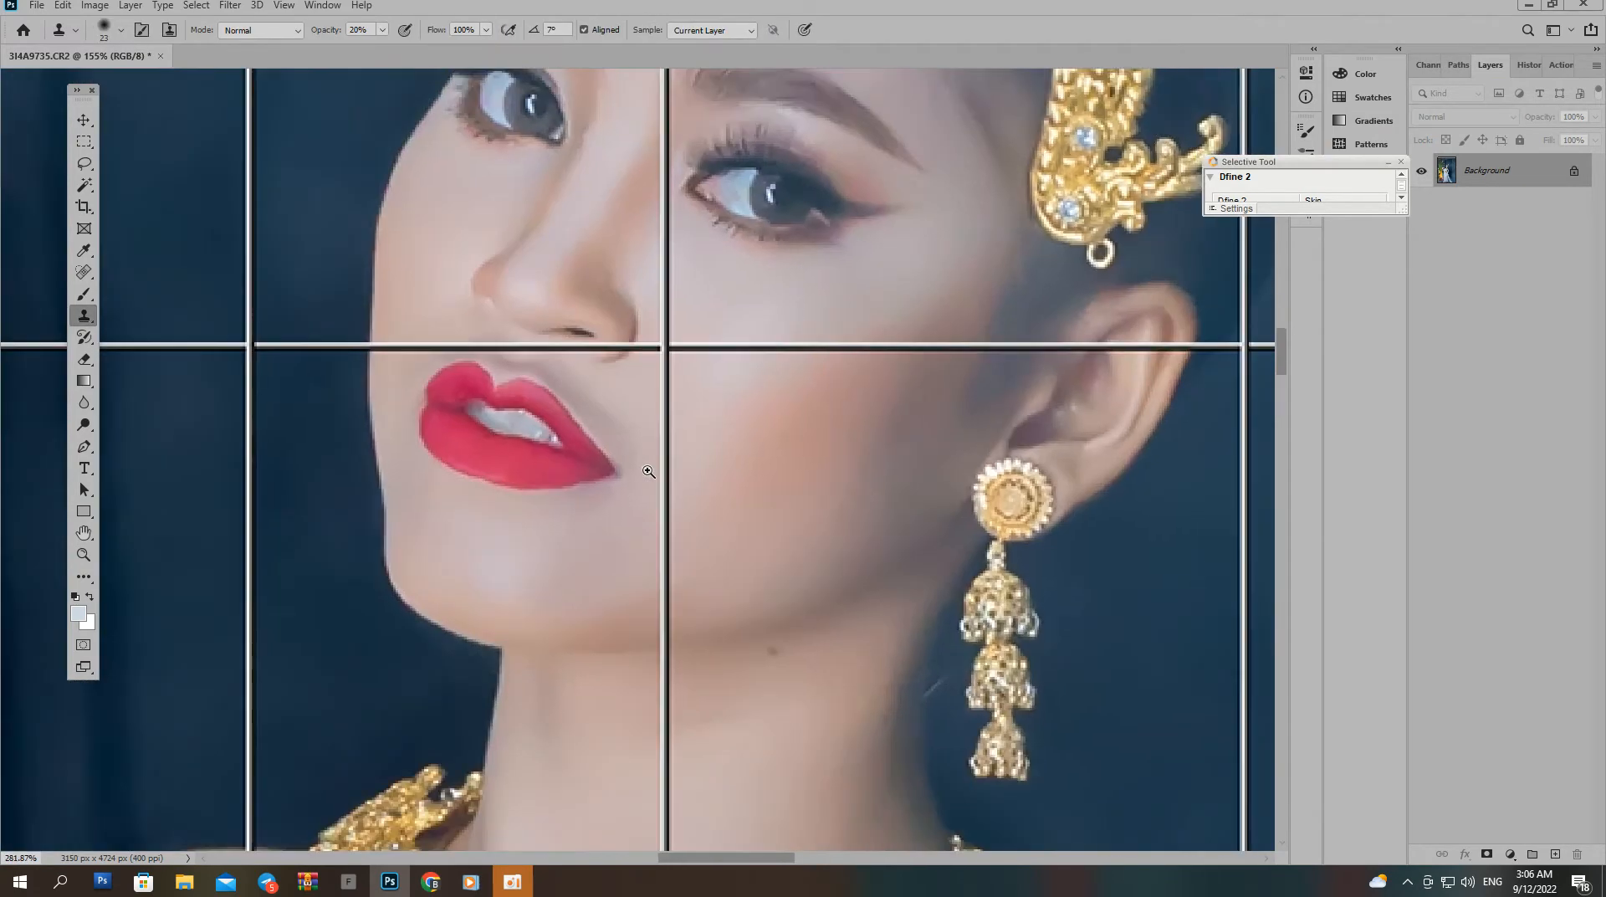
alt+click(617, 403)
click(644, 382)
key(3)
Bring up the music player briefly and return to Photoshop.
click(470, 881)
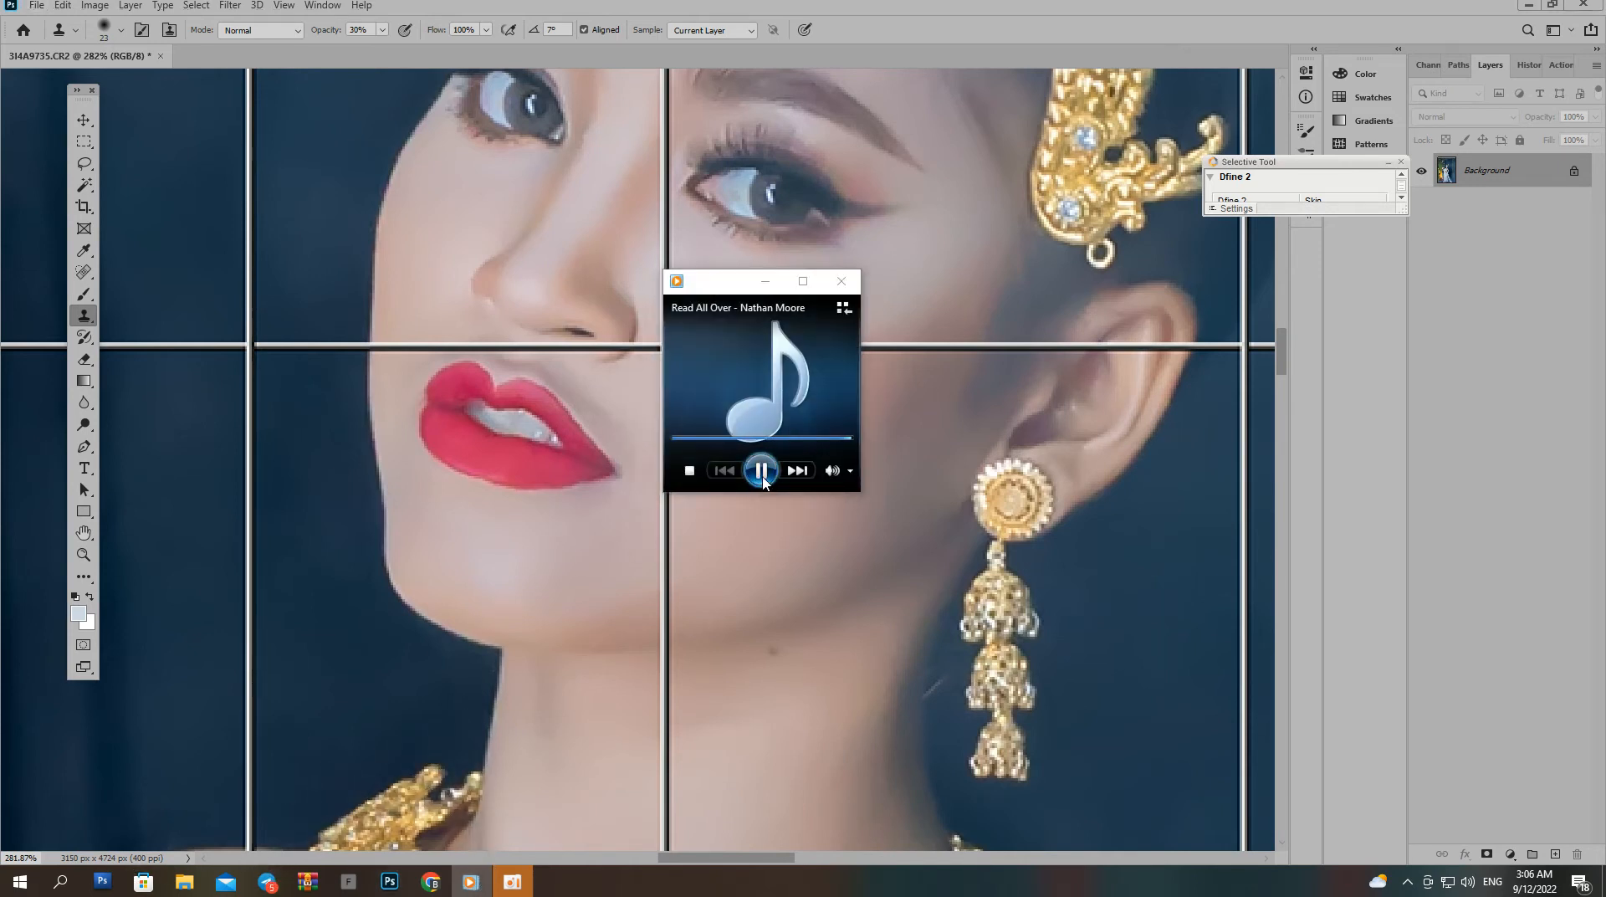
click(924, 450)
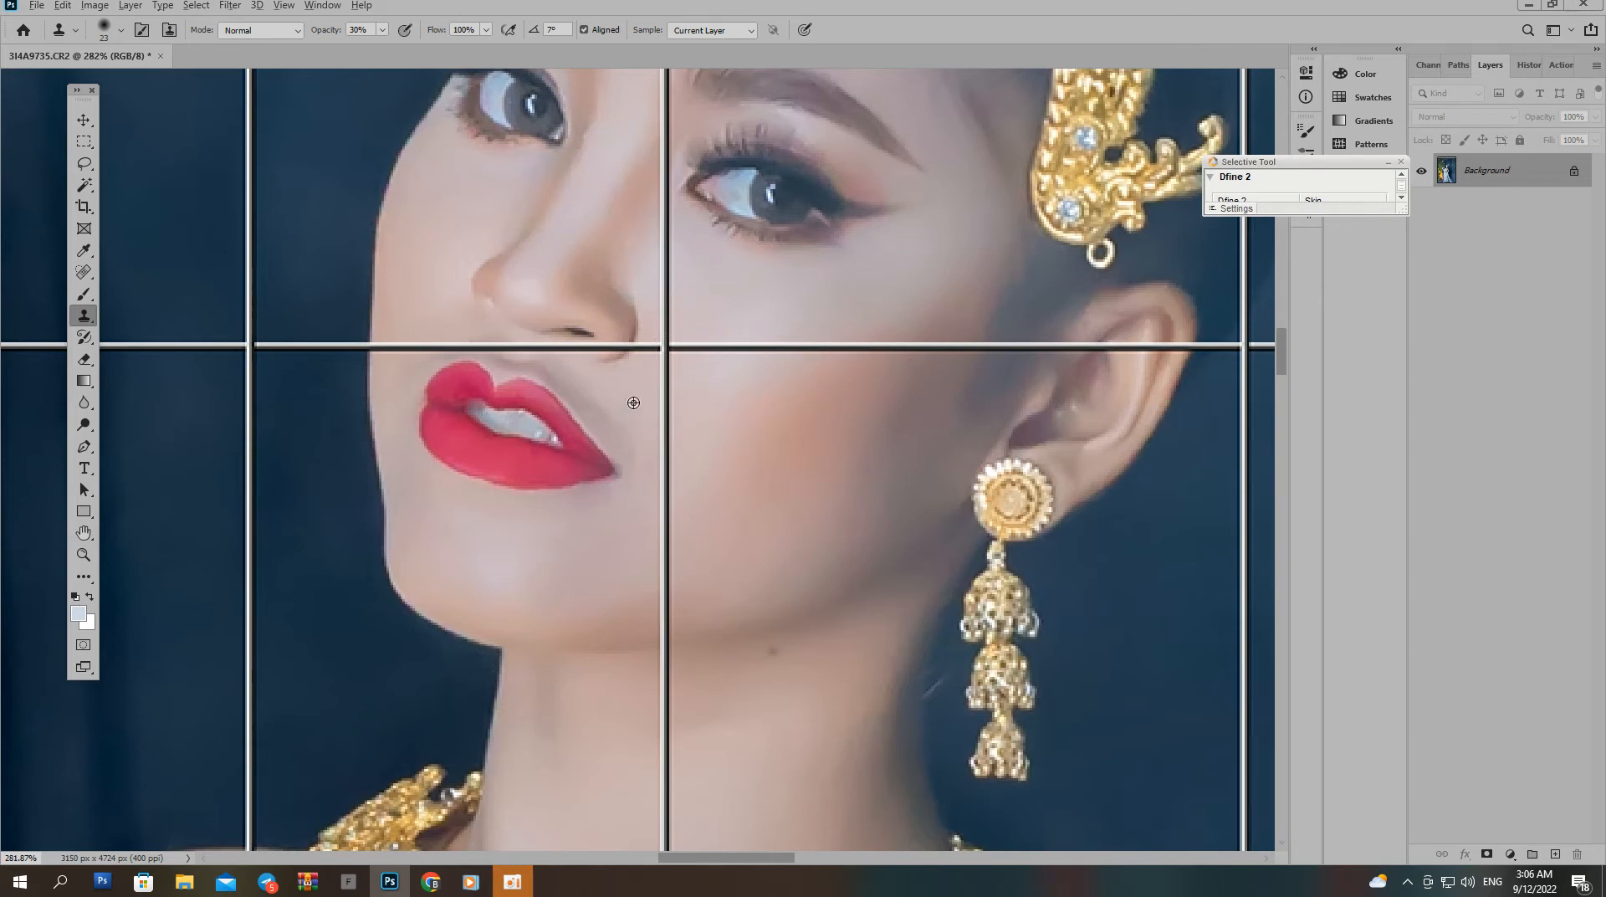
Undo the clone retouching around the lips and the crop, going back to the uncropped 4480 × 6720 px photo.
click(543, 369)
key(ctrl+z)
key(ctrl+minus)
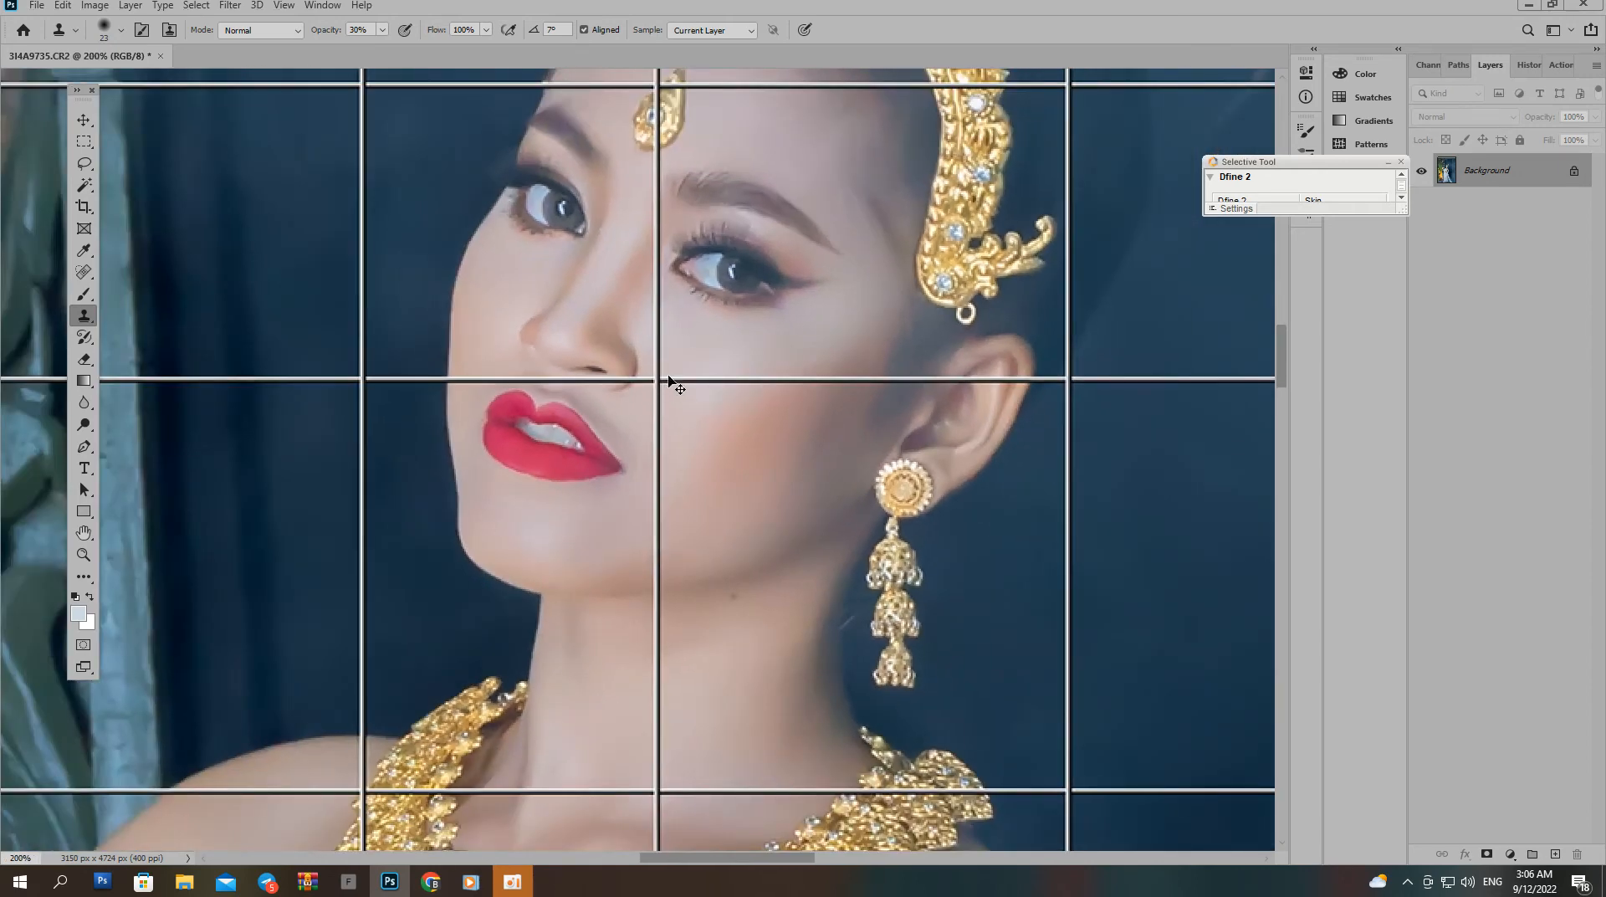
key(ctrl+minus)
key(ctrl+minus)
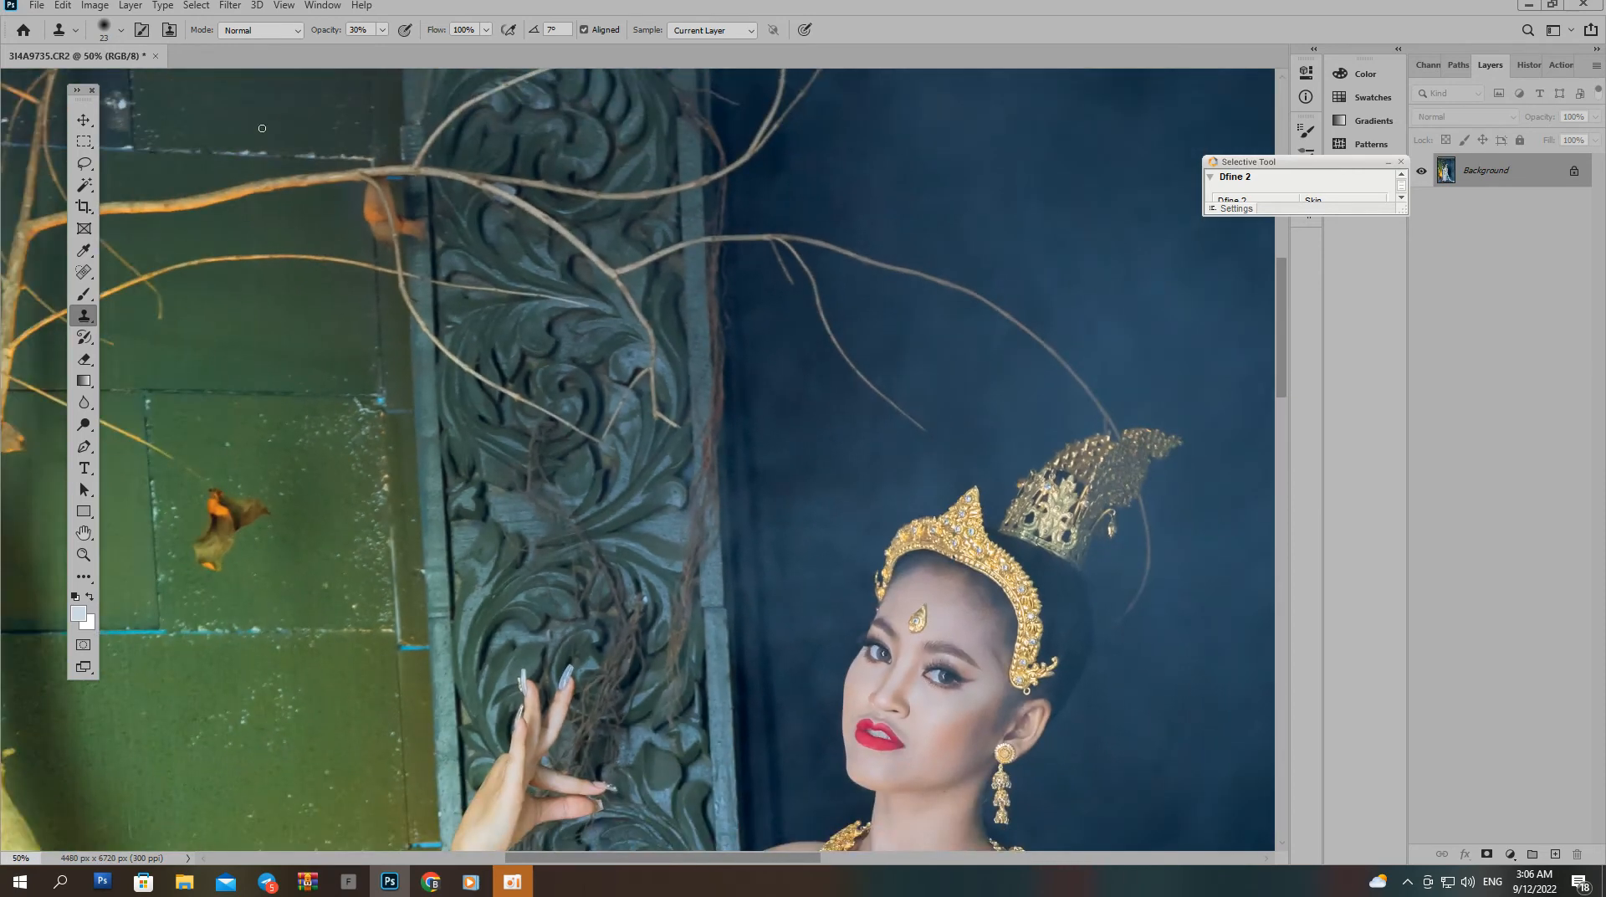
Smooth the woman's skin with the Imagenomic Portraiture 3 filter, using Medium smoothing with the Threshold set to 25.
click(230, 5)
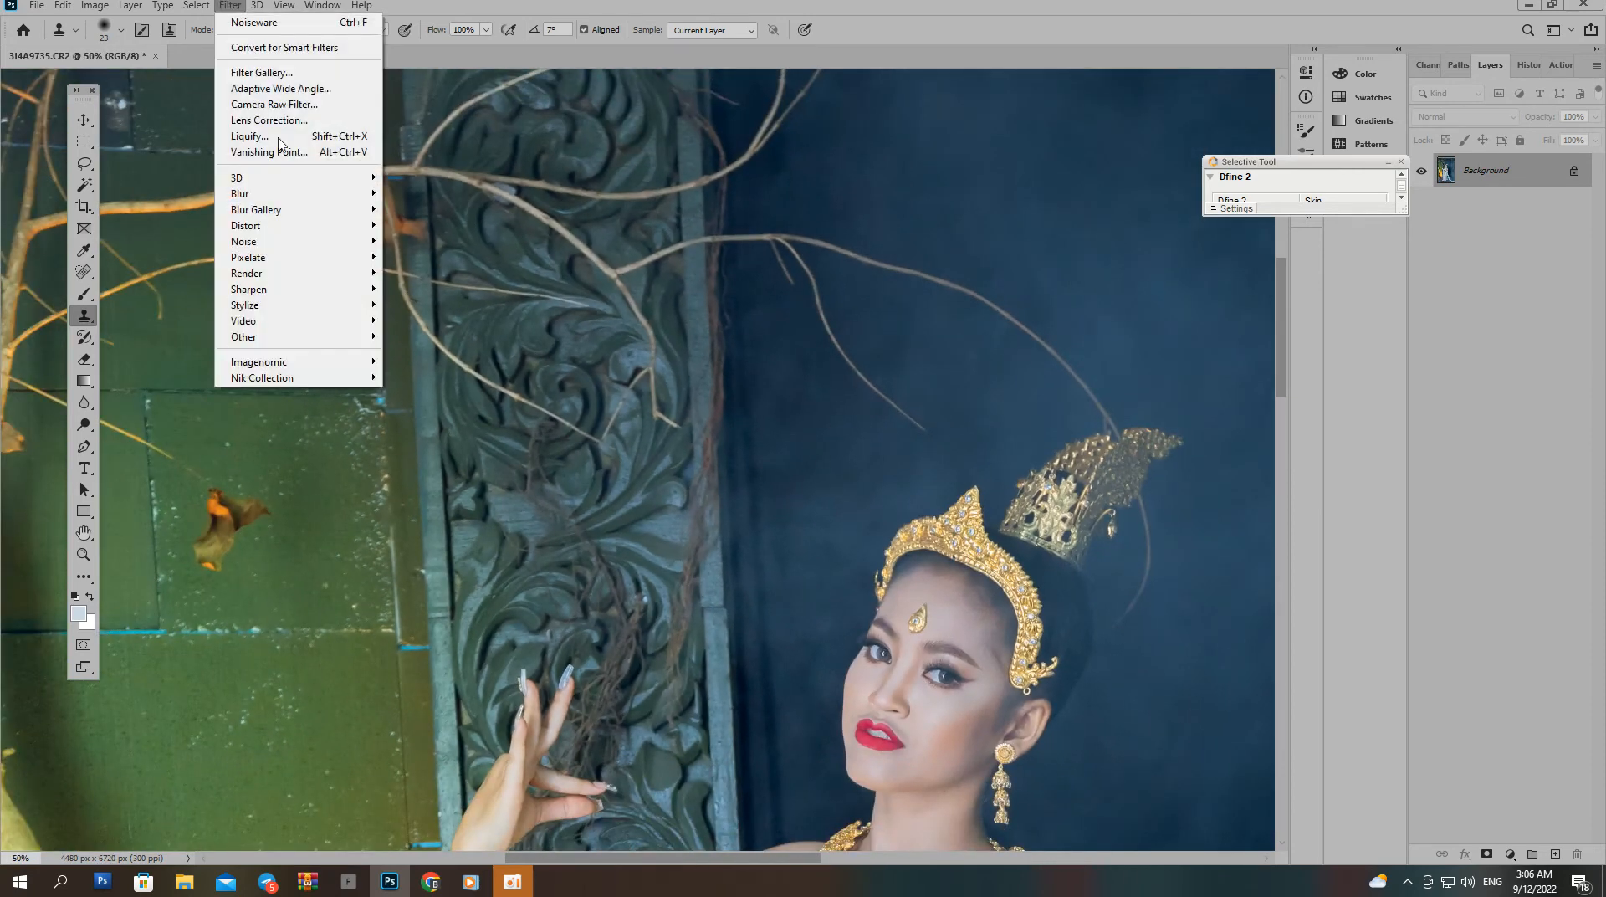
mouse_move(347, 361)
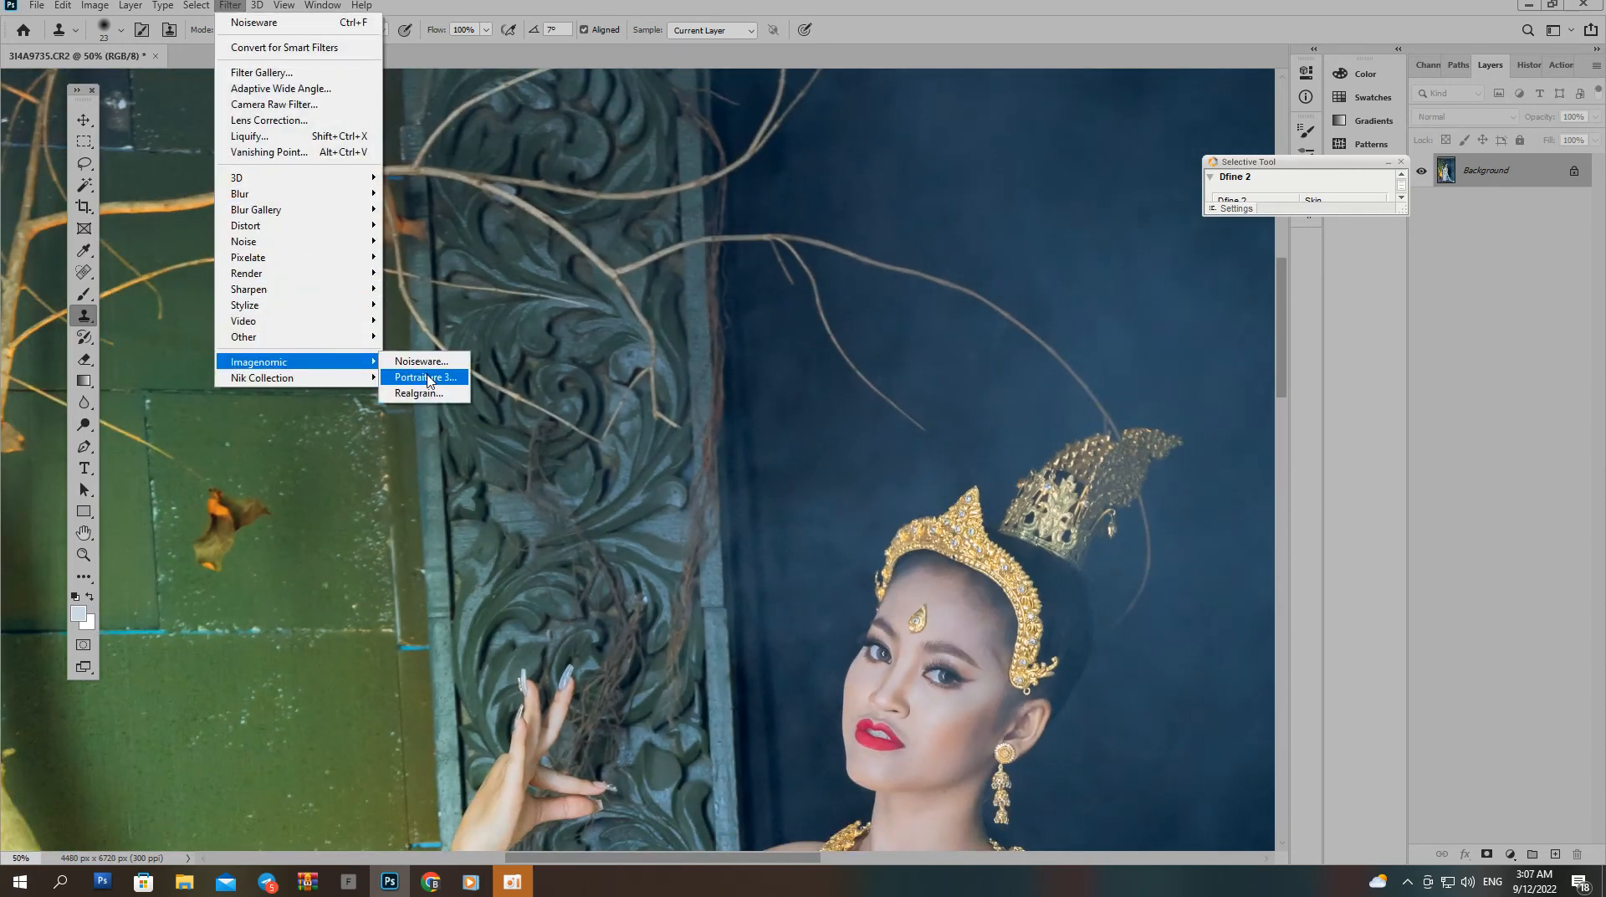
click(427, 377)
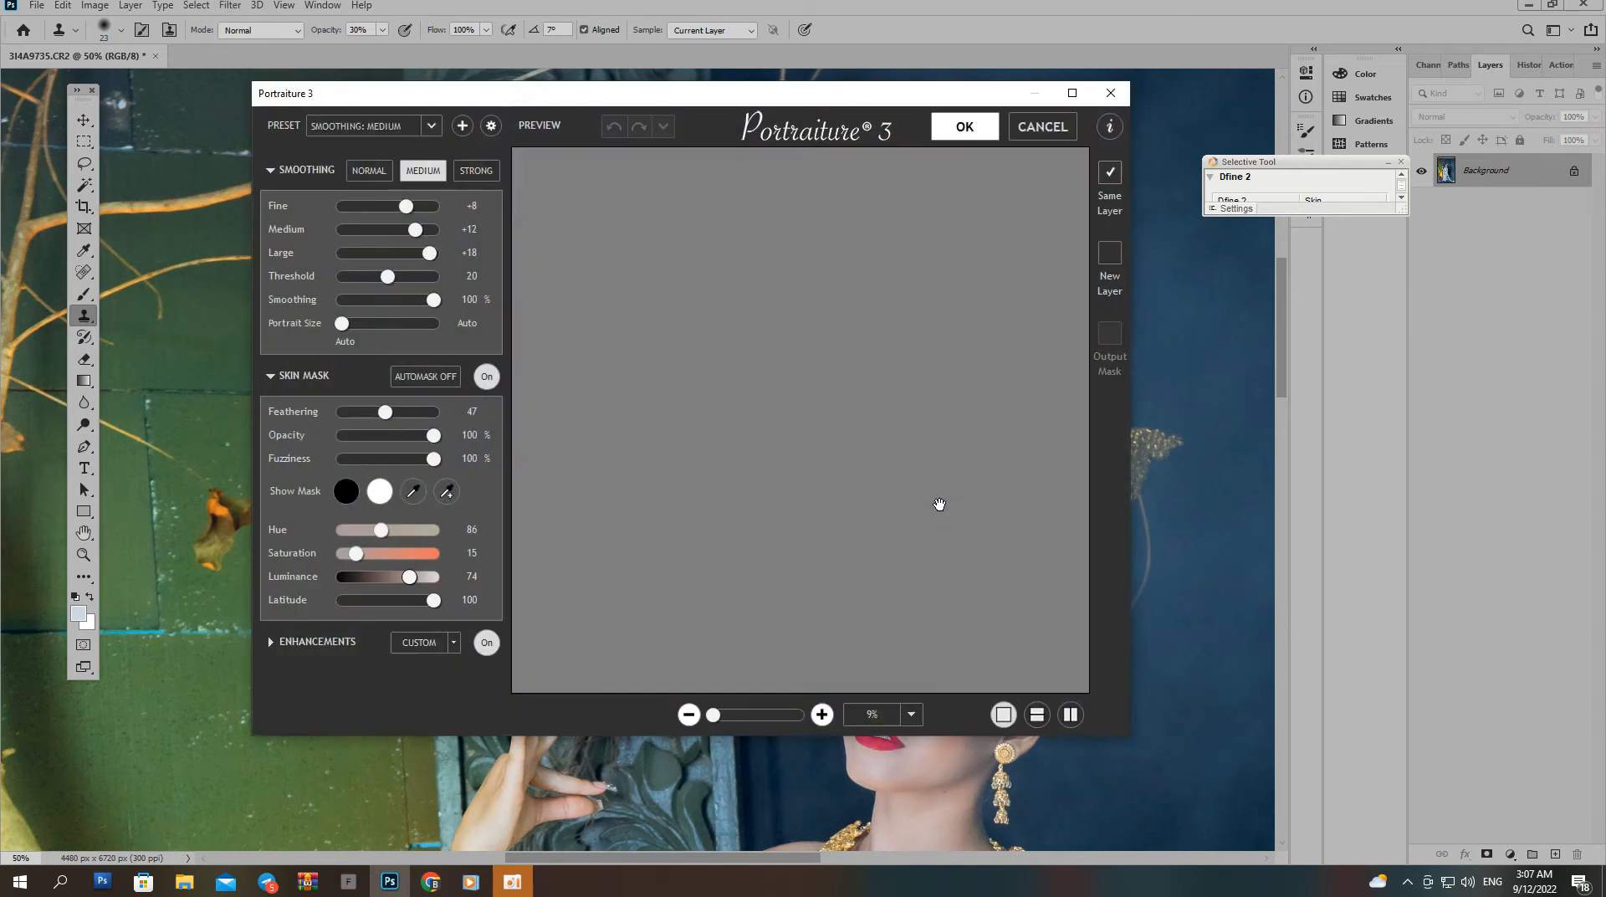
click(838, 325)
click(888, 525)
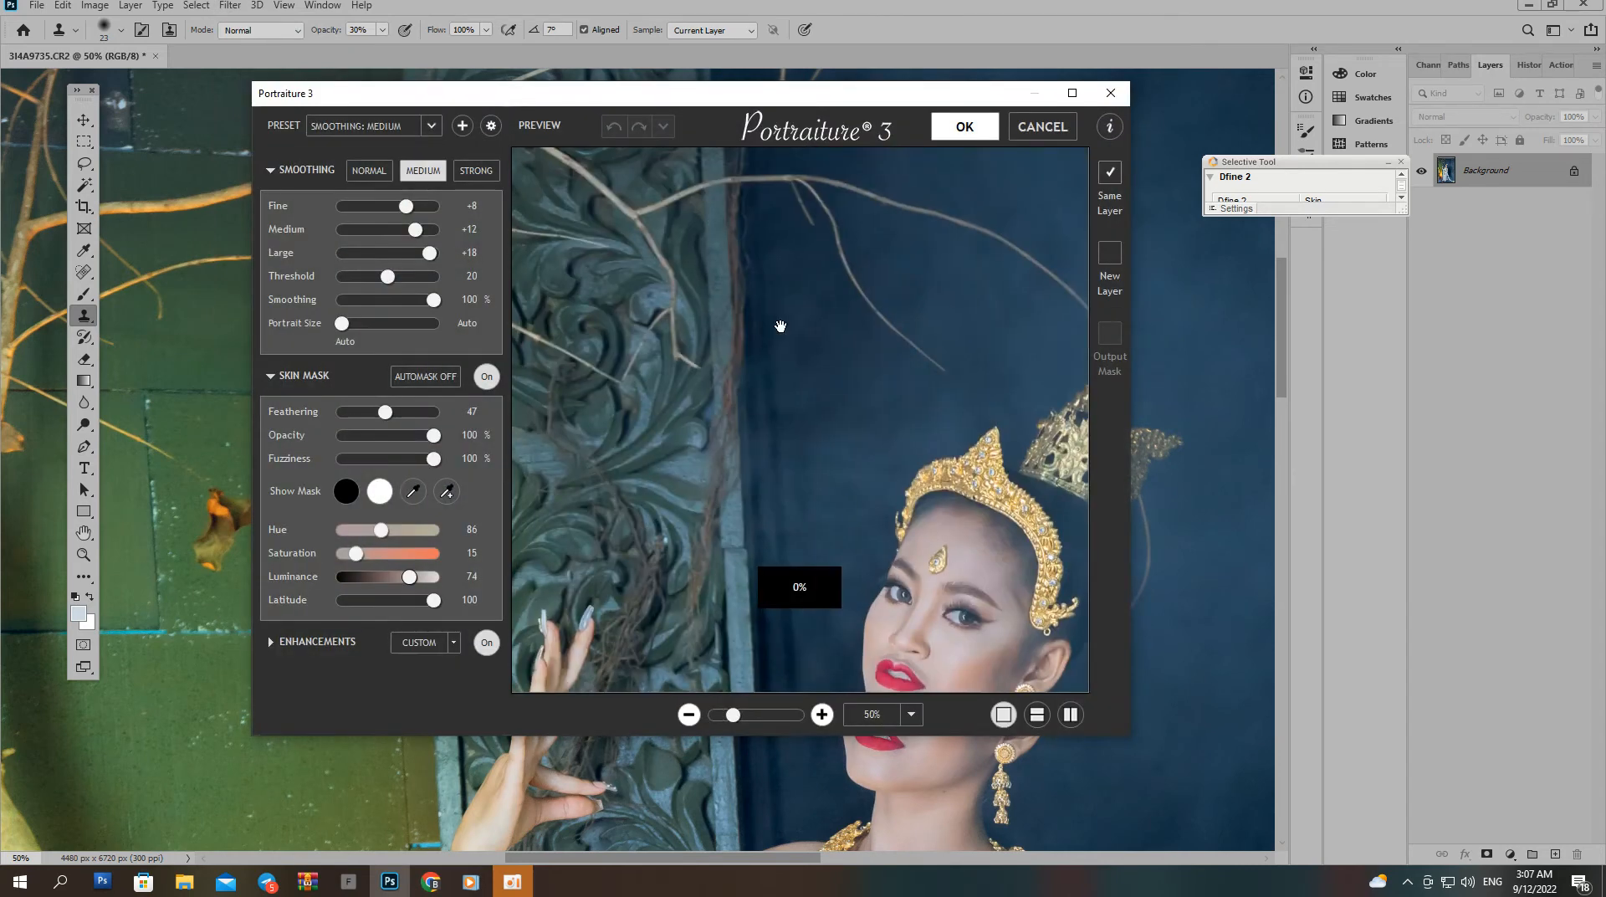
drag(954, 669, 876, 422)
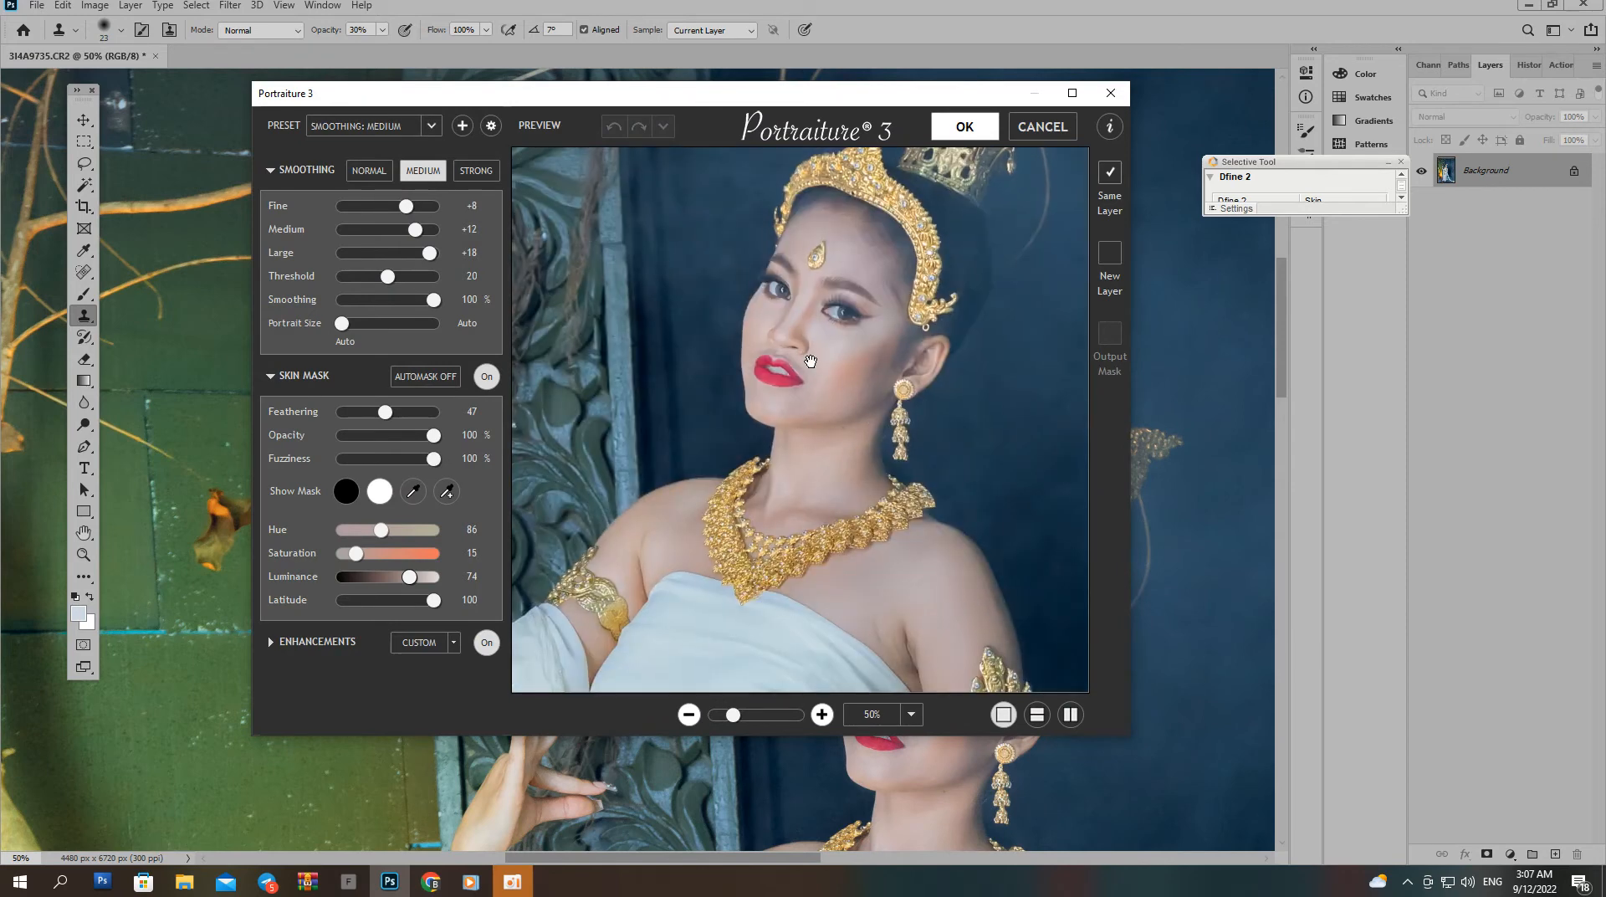
drag(812, 362, 815, 360)
click(466, 277)
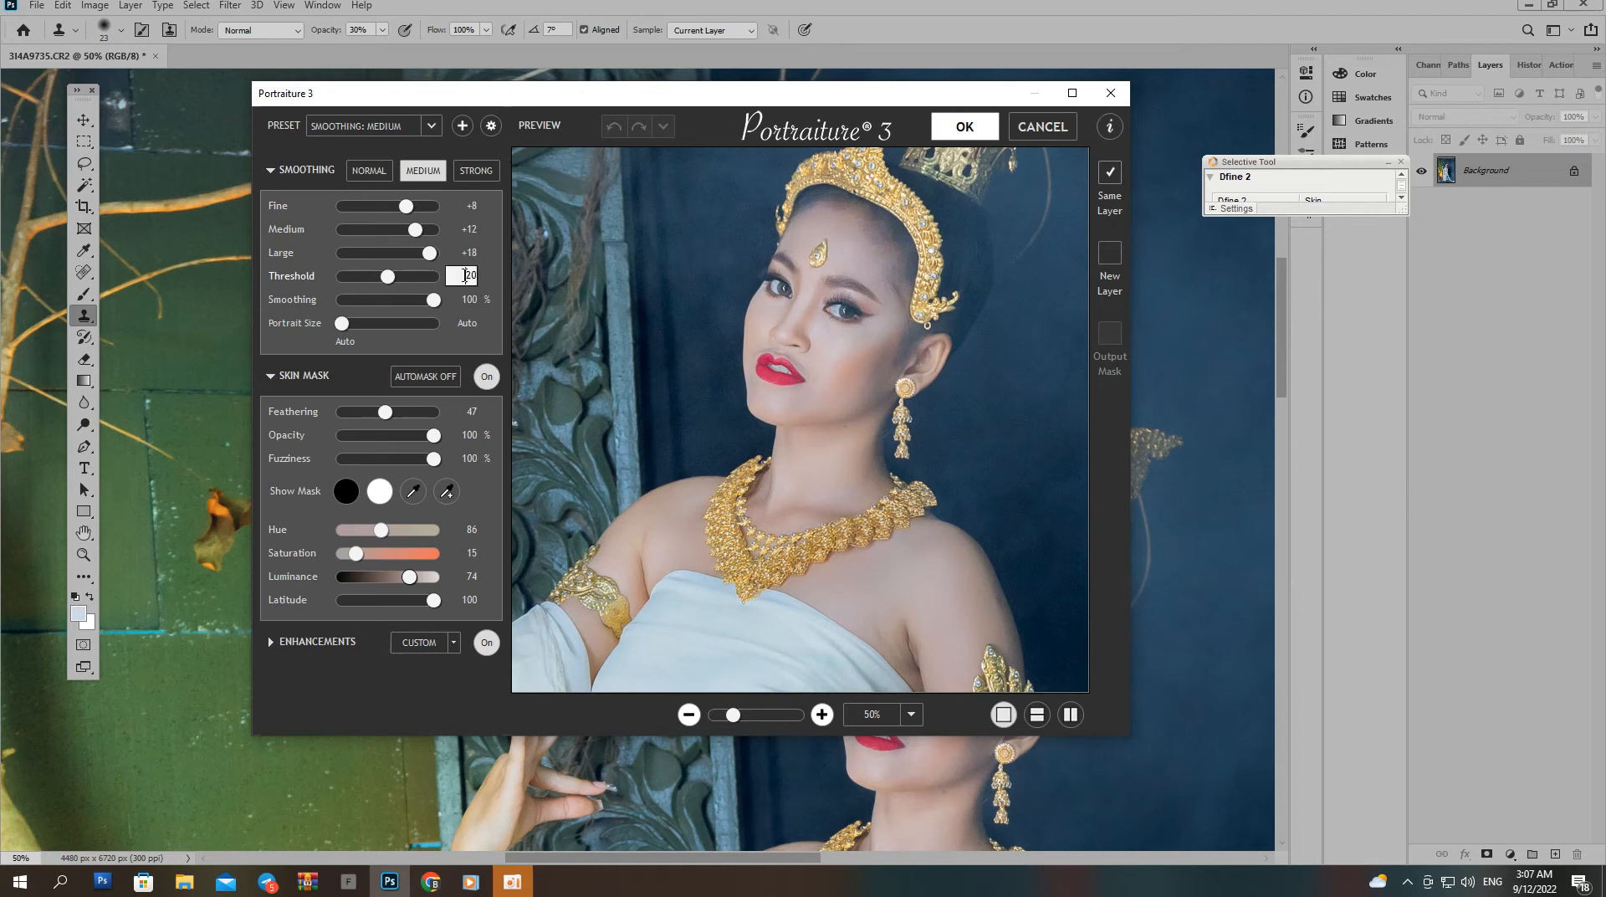
text(22)
key(Up)
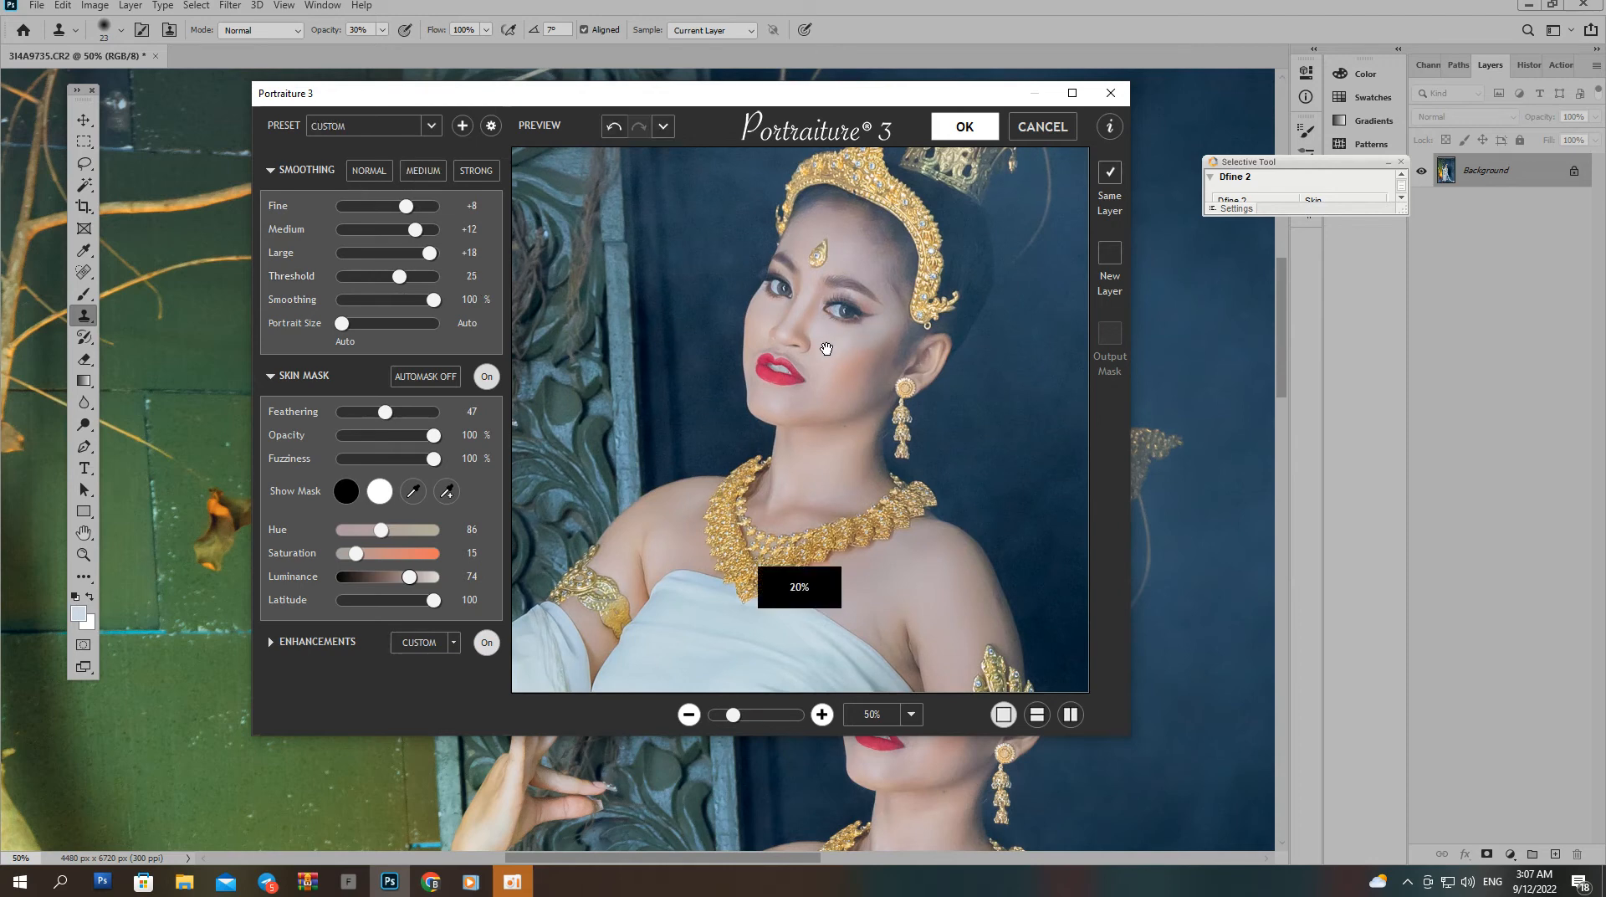
key(Return)
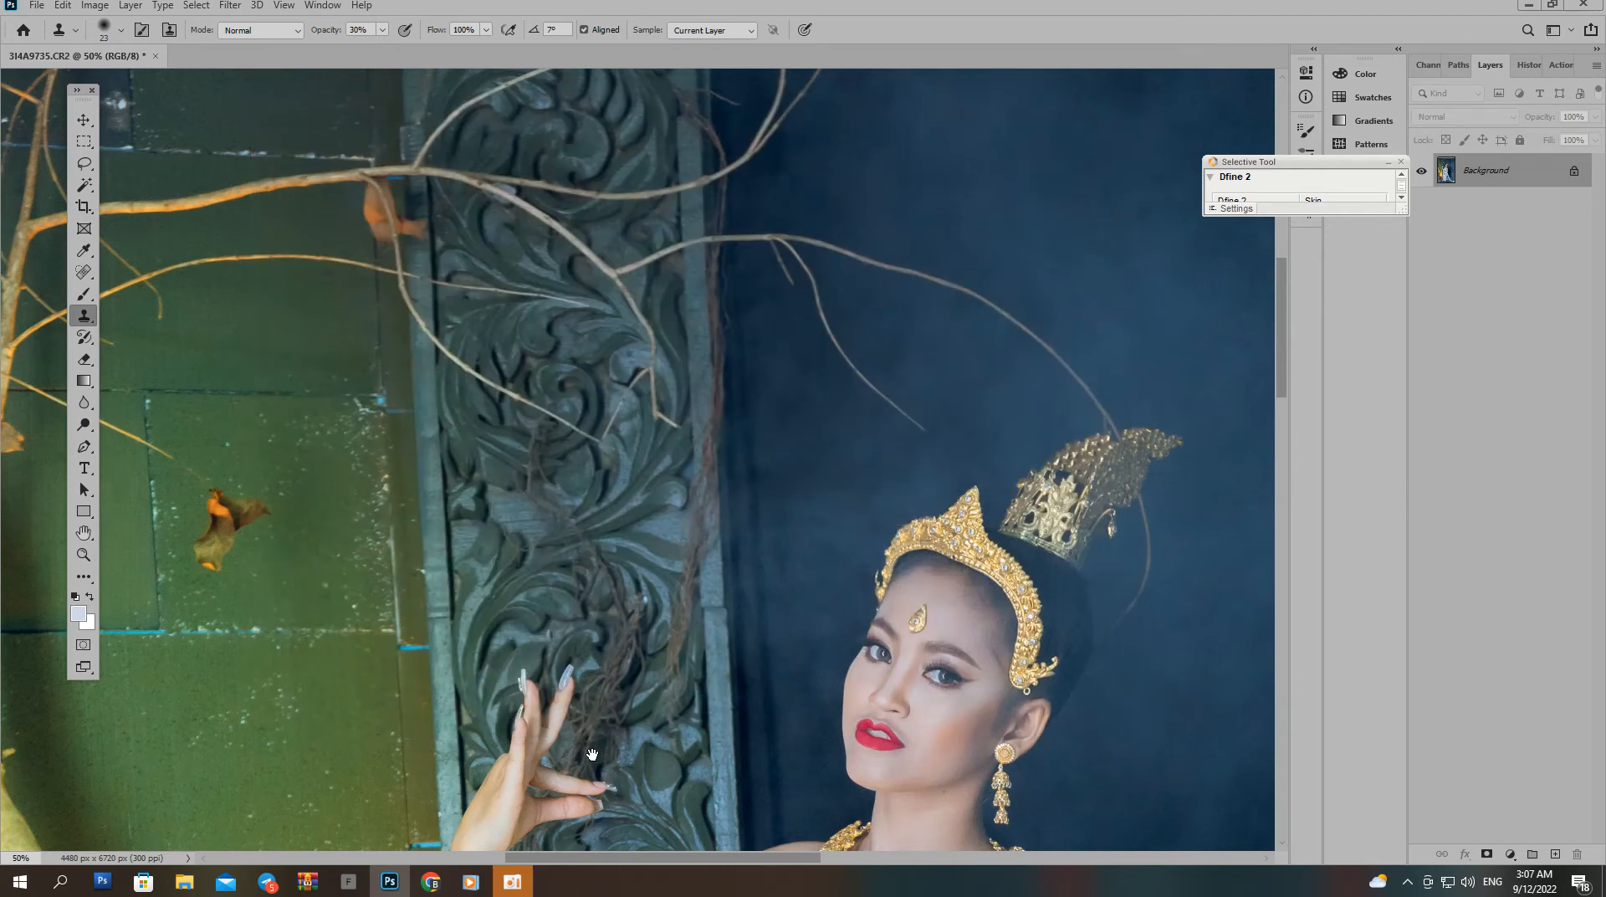
Toggle playback in the music player and return to Photoshop.
click(471, 881)
click(760, 470)
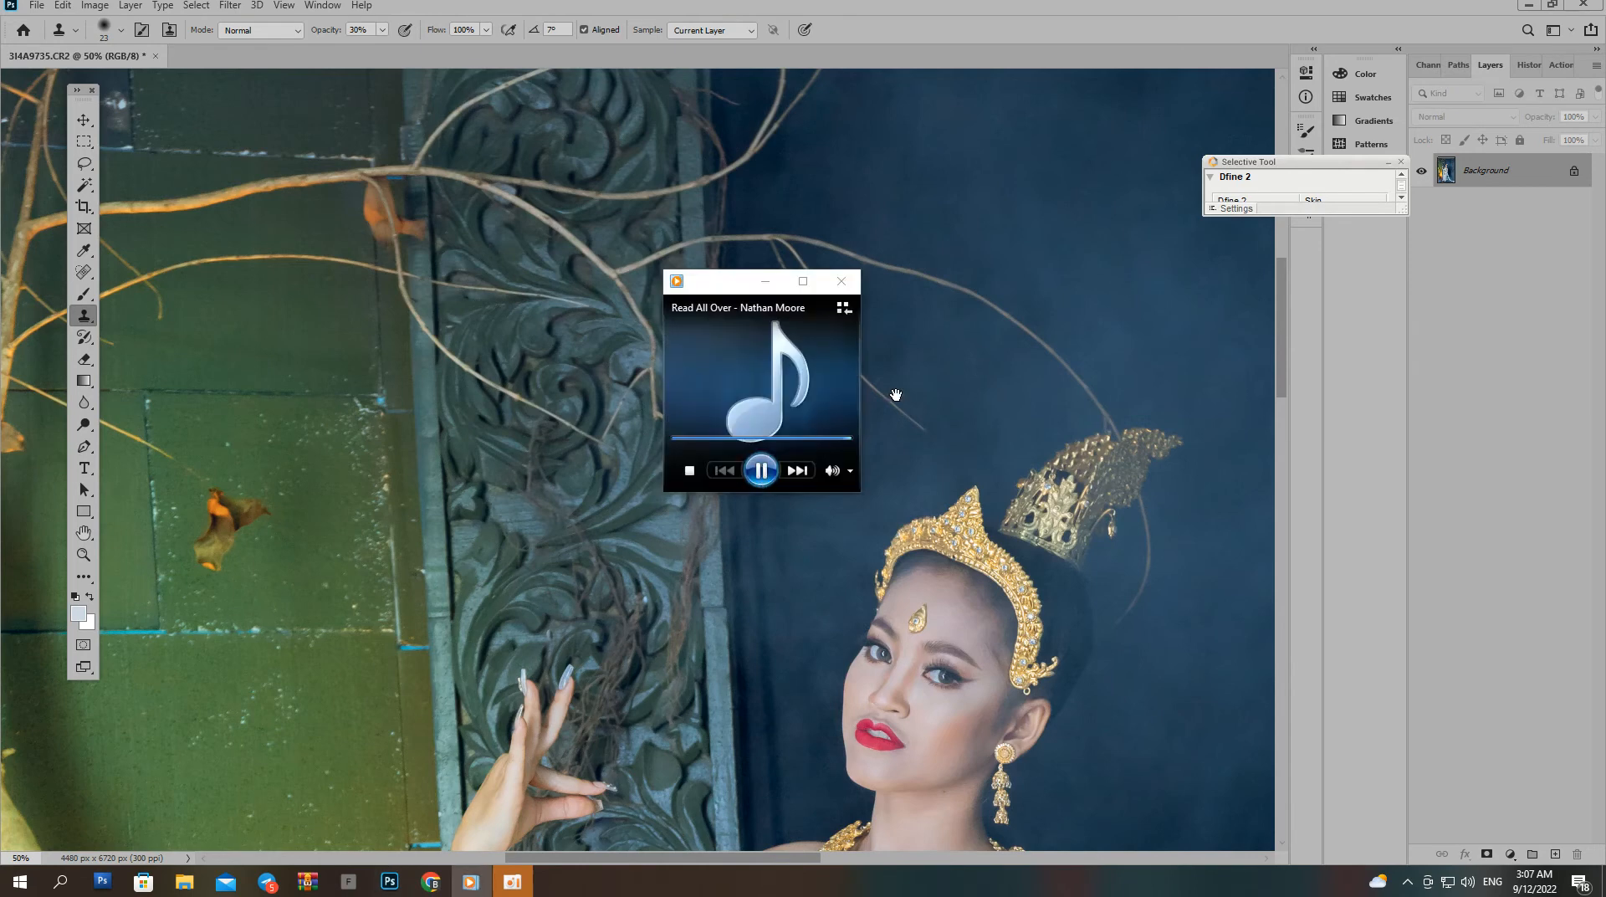
click(762, 470)
click(1003, 362)
Retouch the skin between the woman's nose and upper lip with the Clone Stamp at 30% opacity, sampling nearby skin.
key(ctrl+minus)
key(ctrl+minus)
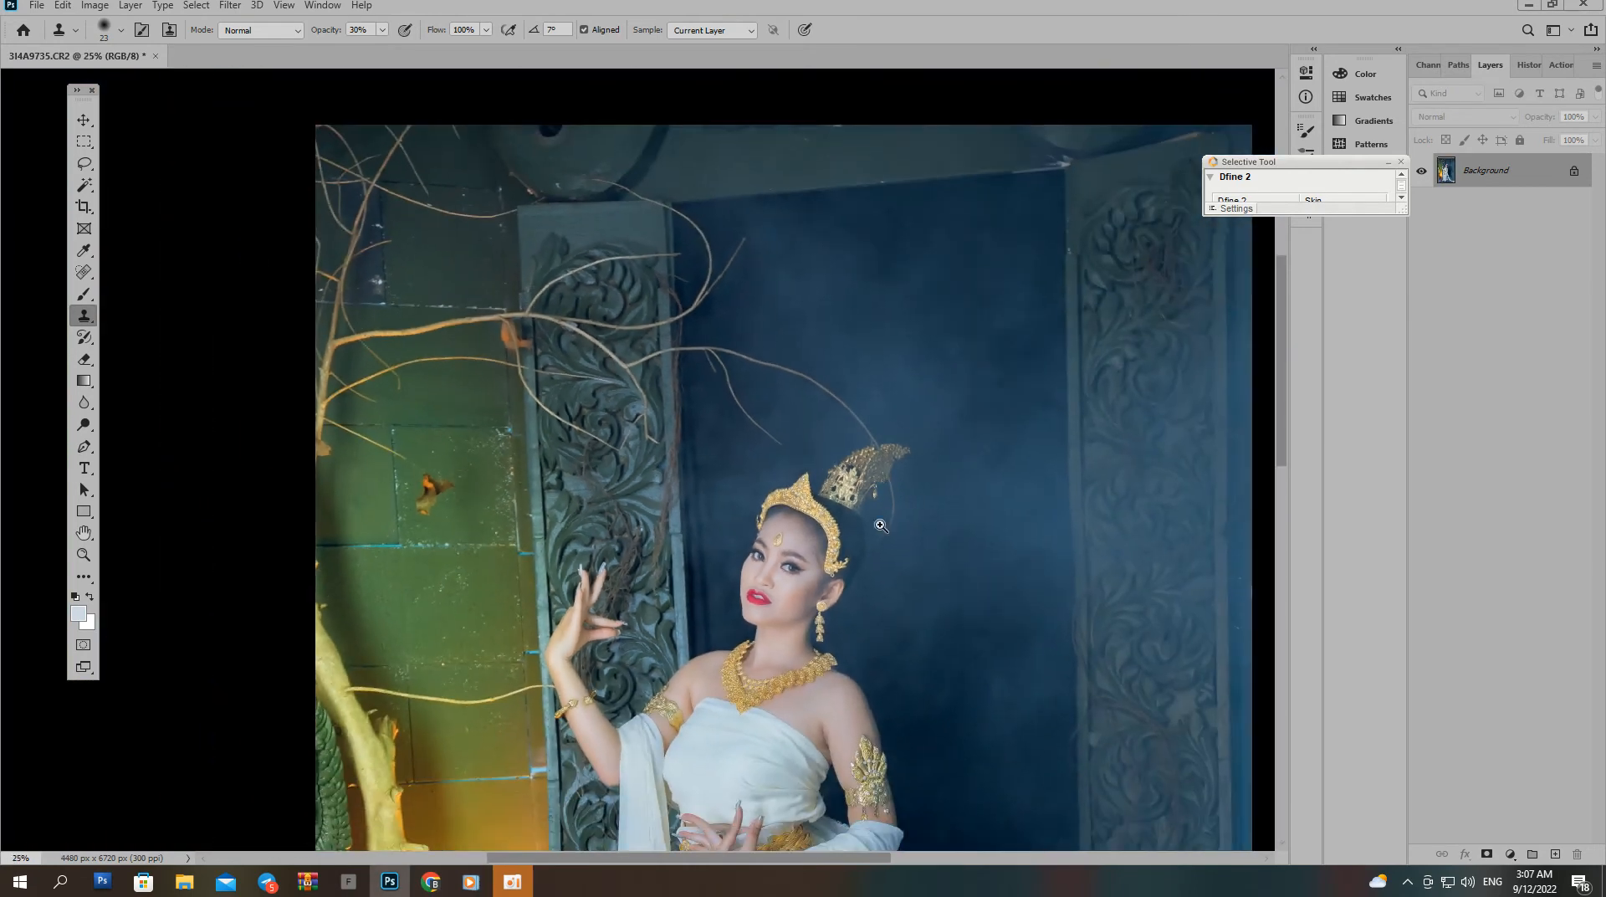
drag(722, 585, 766, 580)
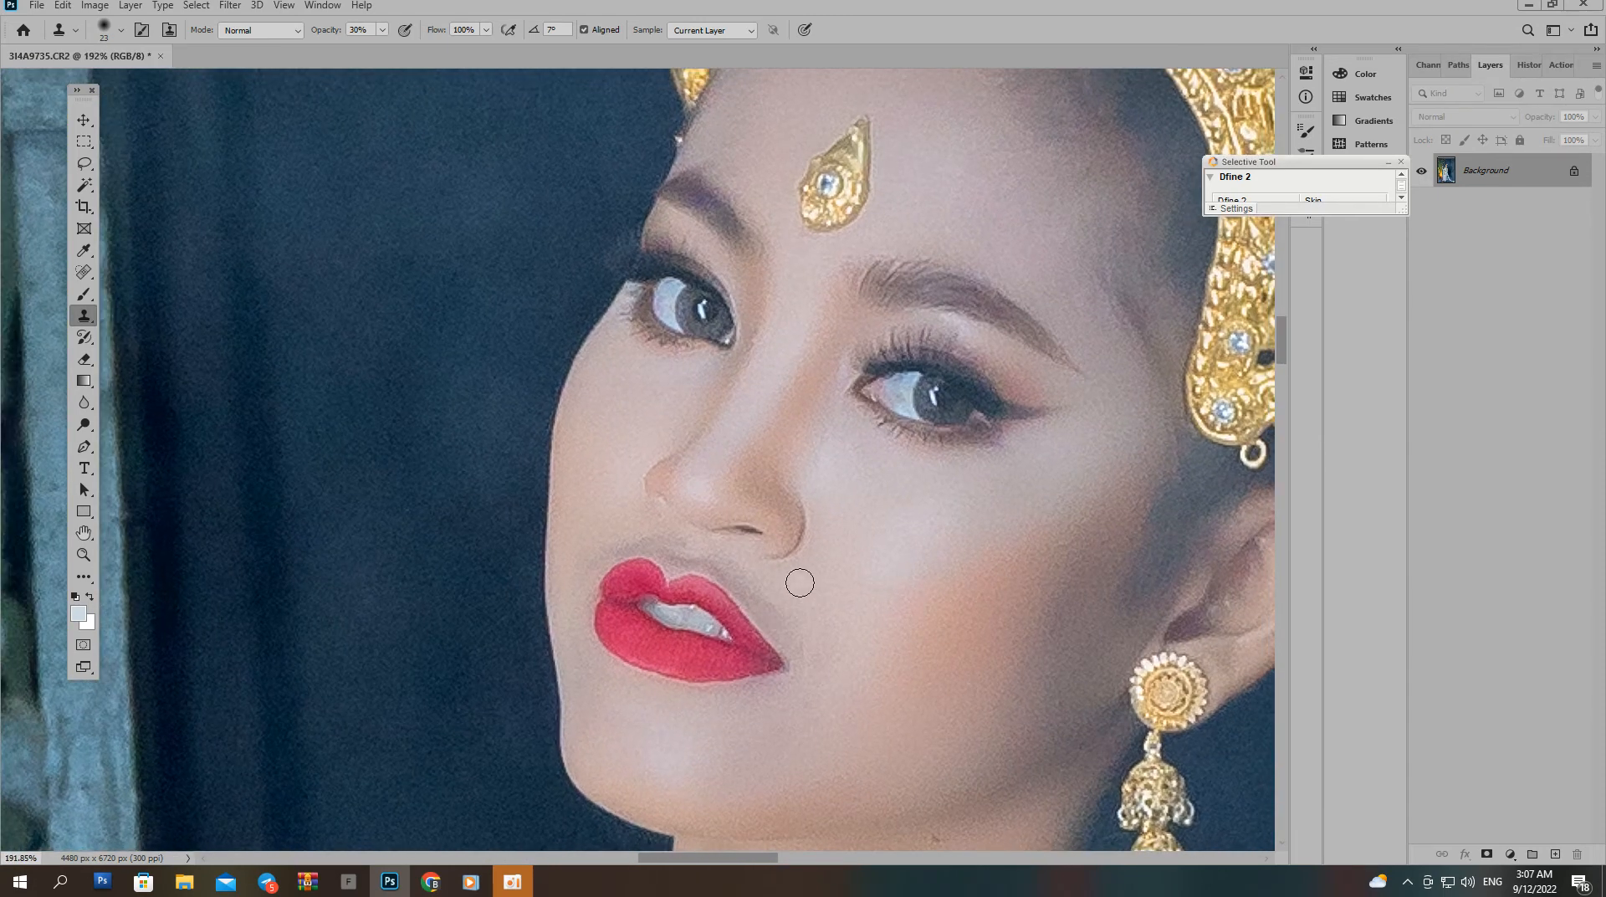
alt+click(803, 567)
mouse_move(741, 555)
mouse_down()
mouse_move(737, 576)
mouse_move(646, 525)
mouse_move(687, 566)
mouse_move(631, 530)
mouse_up()
click(729, 568)
alt+click(635, 507)
alt+click(644, 523)
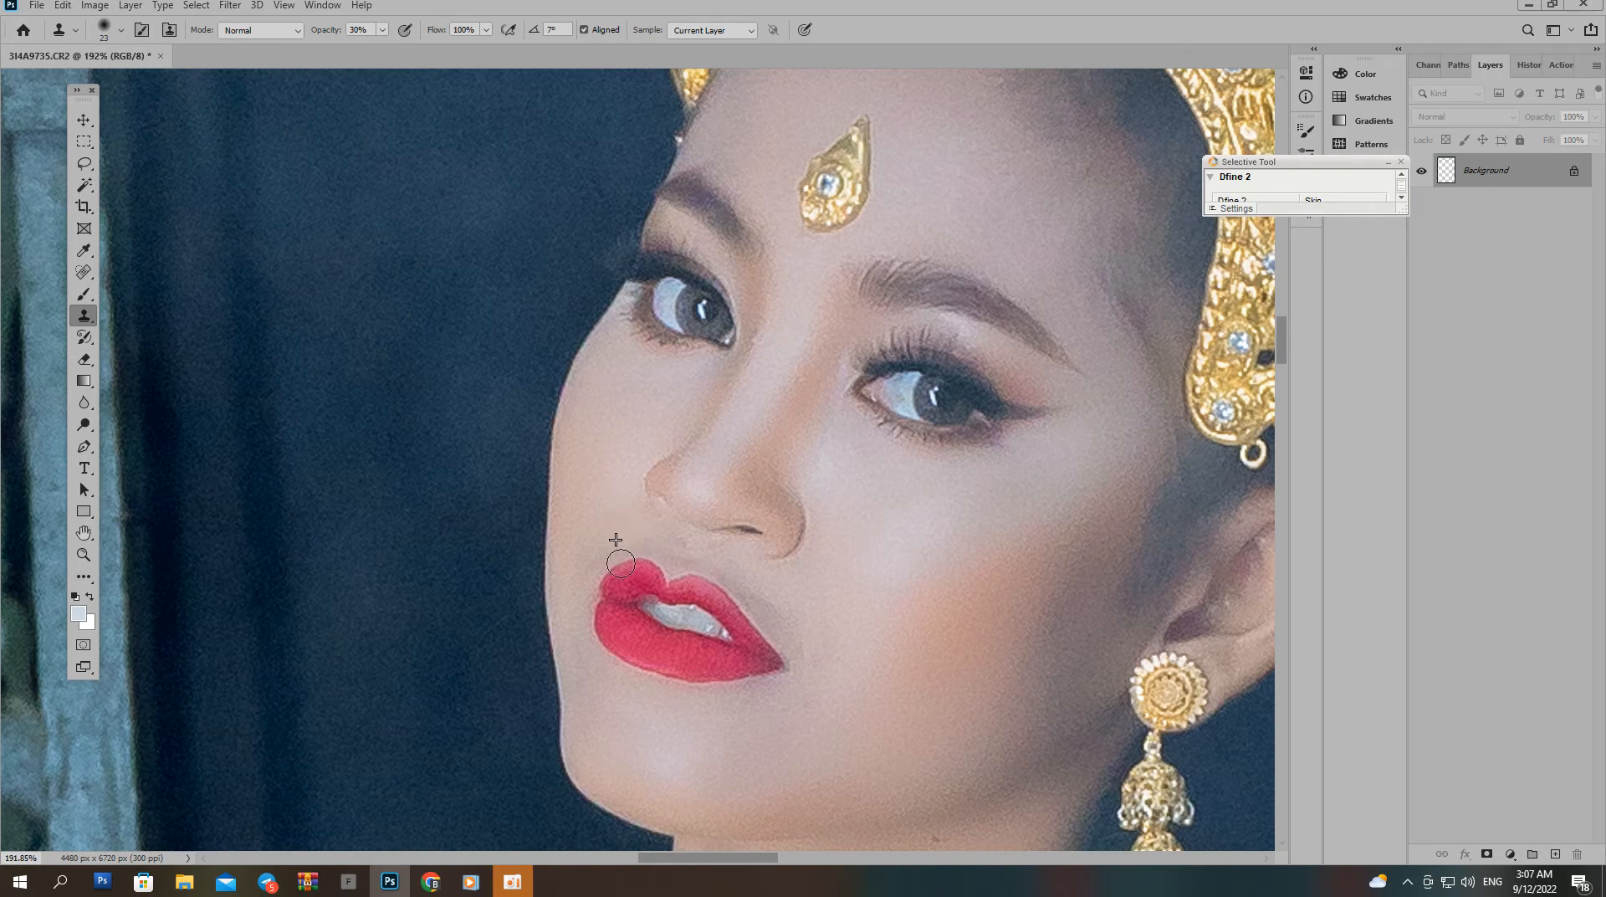
scroll(648, 449, down, 4)
scroll(657, 456, up, 3)
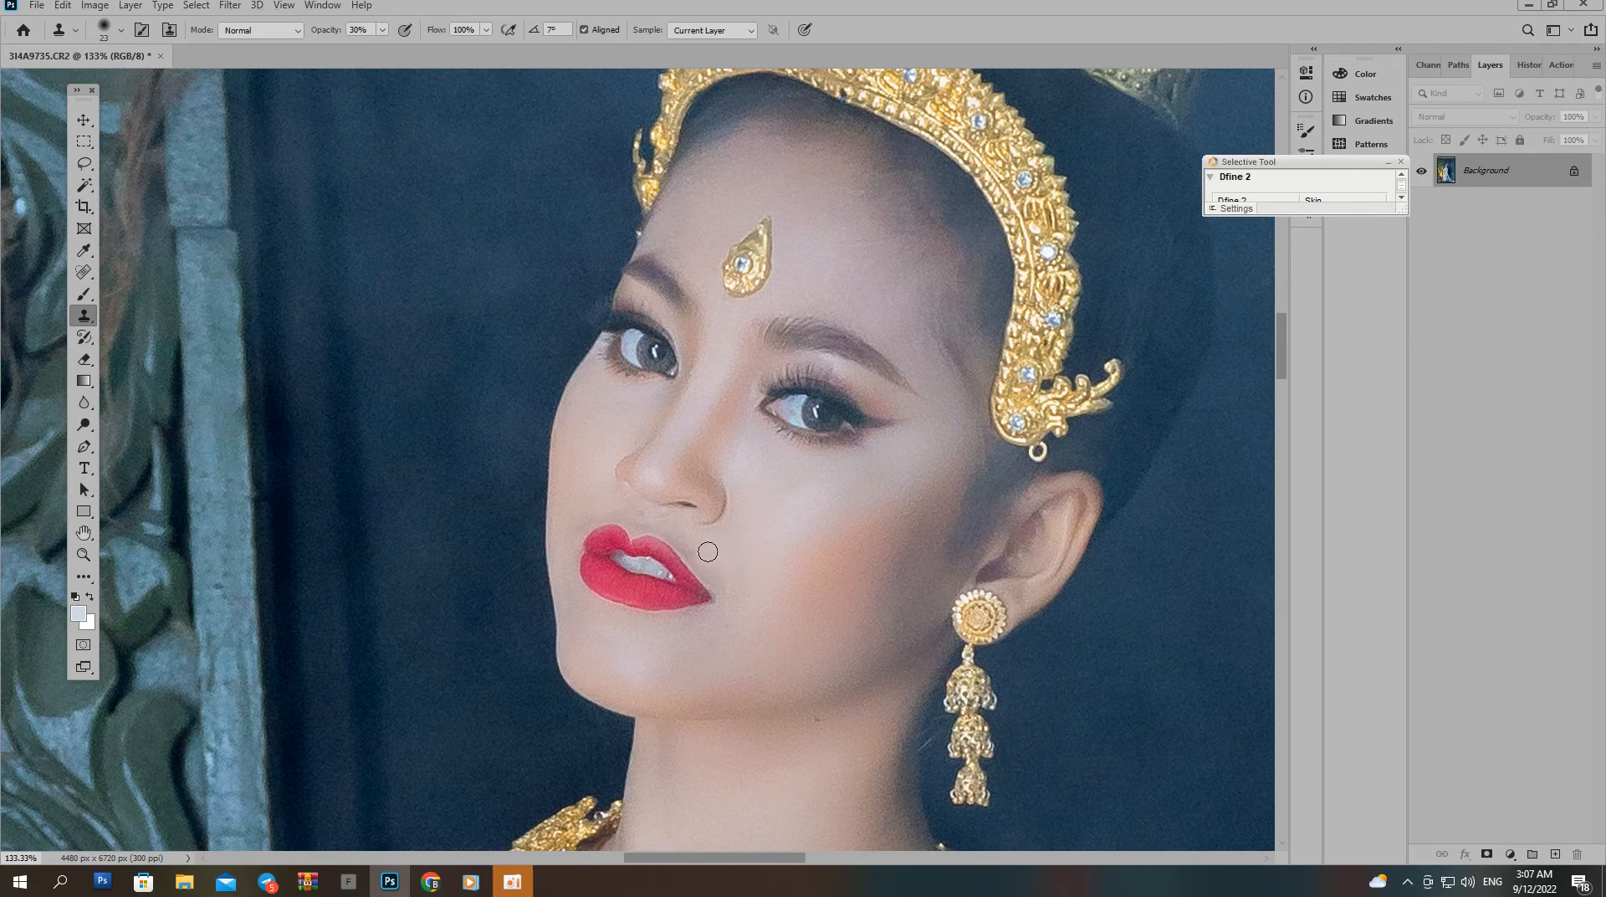
scroll(795, 541, down, 4)
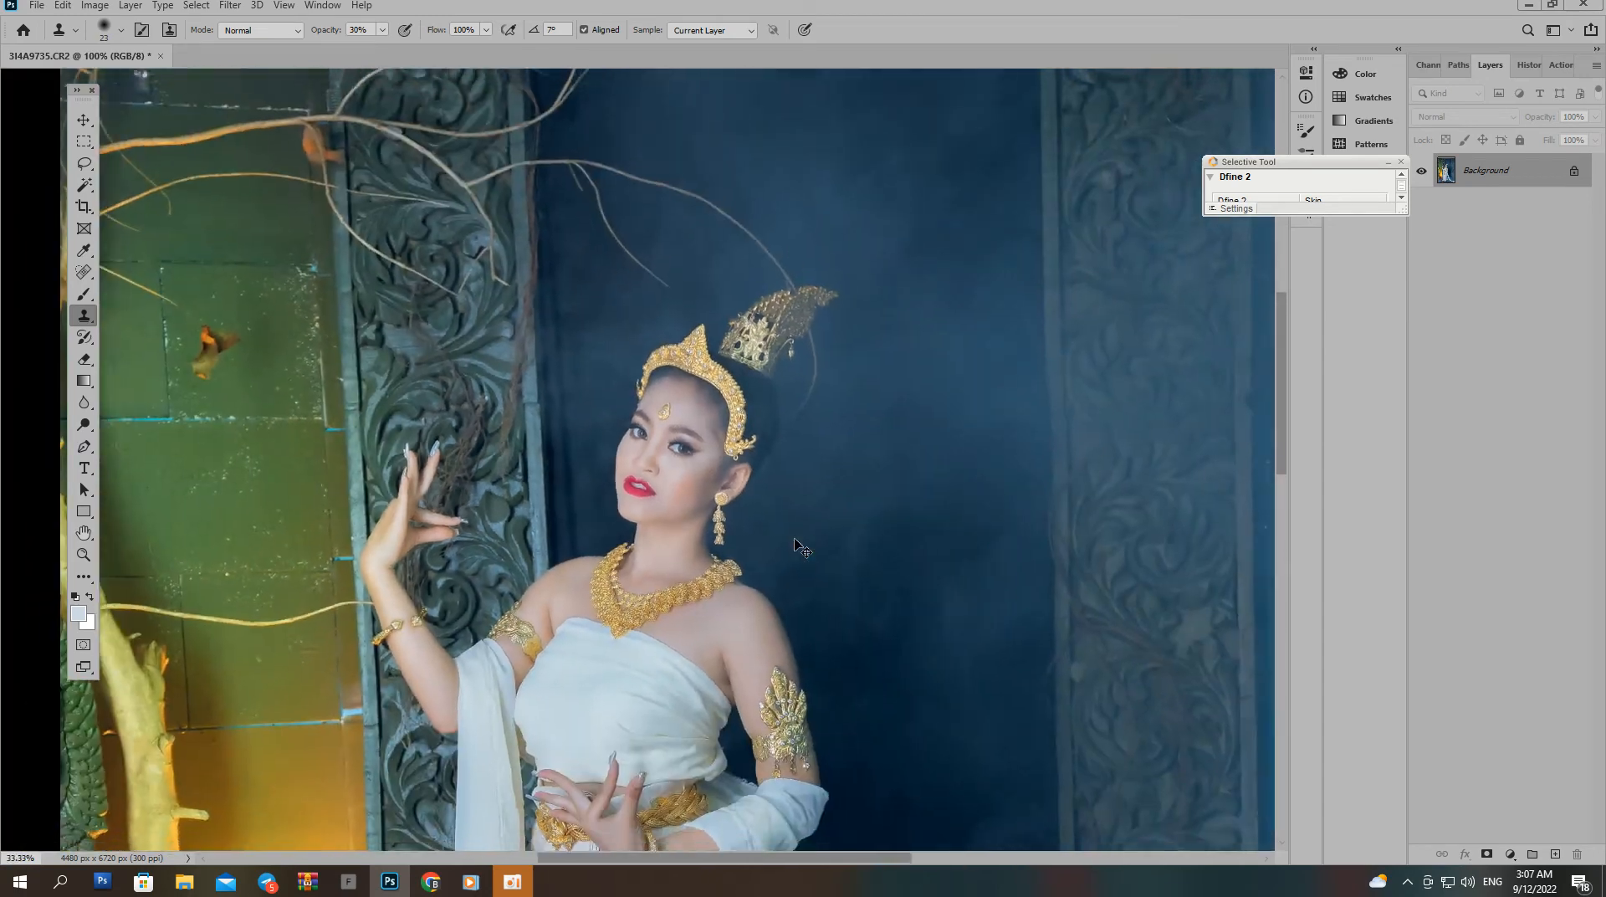
scroll(795, 541, down, 4)
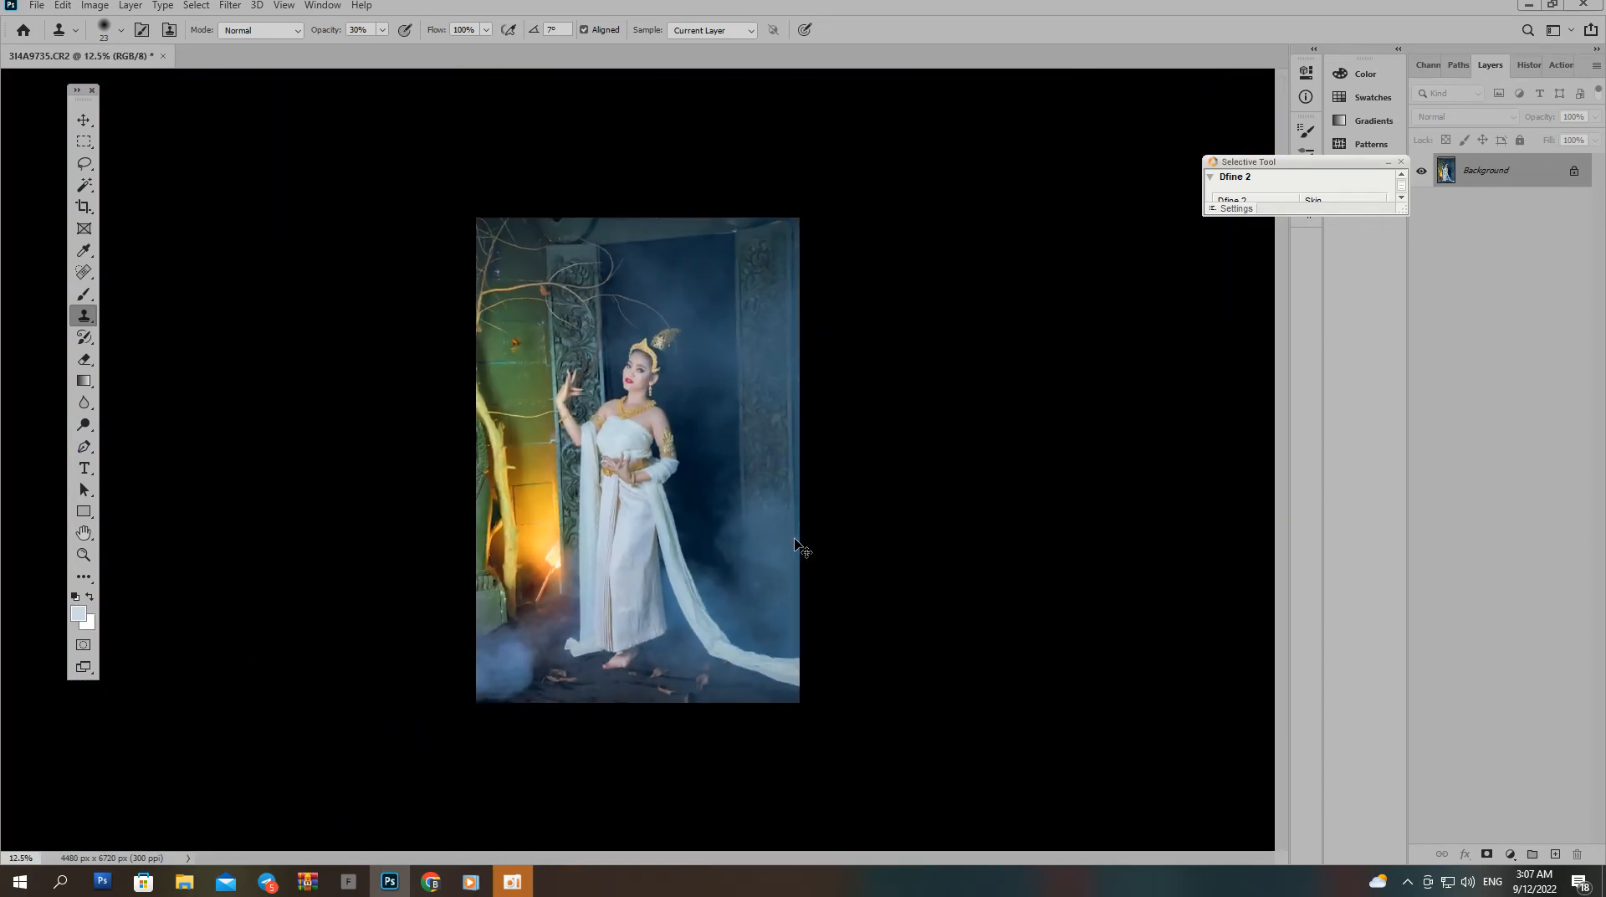
scroll(758, 450, up, 2)
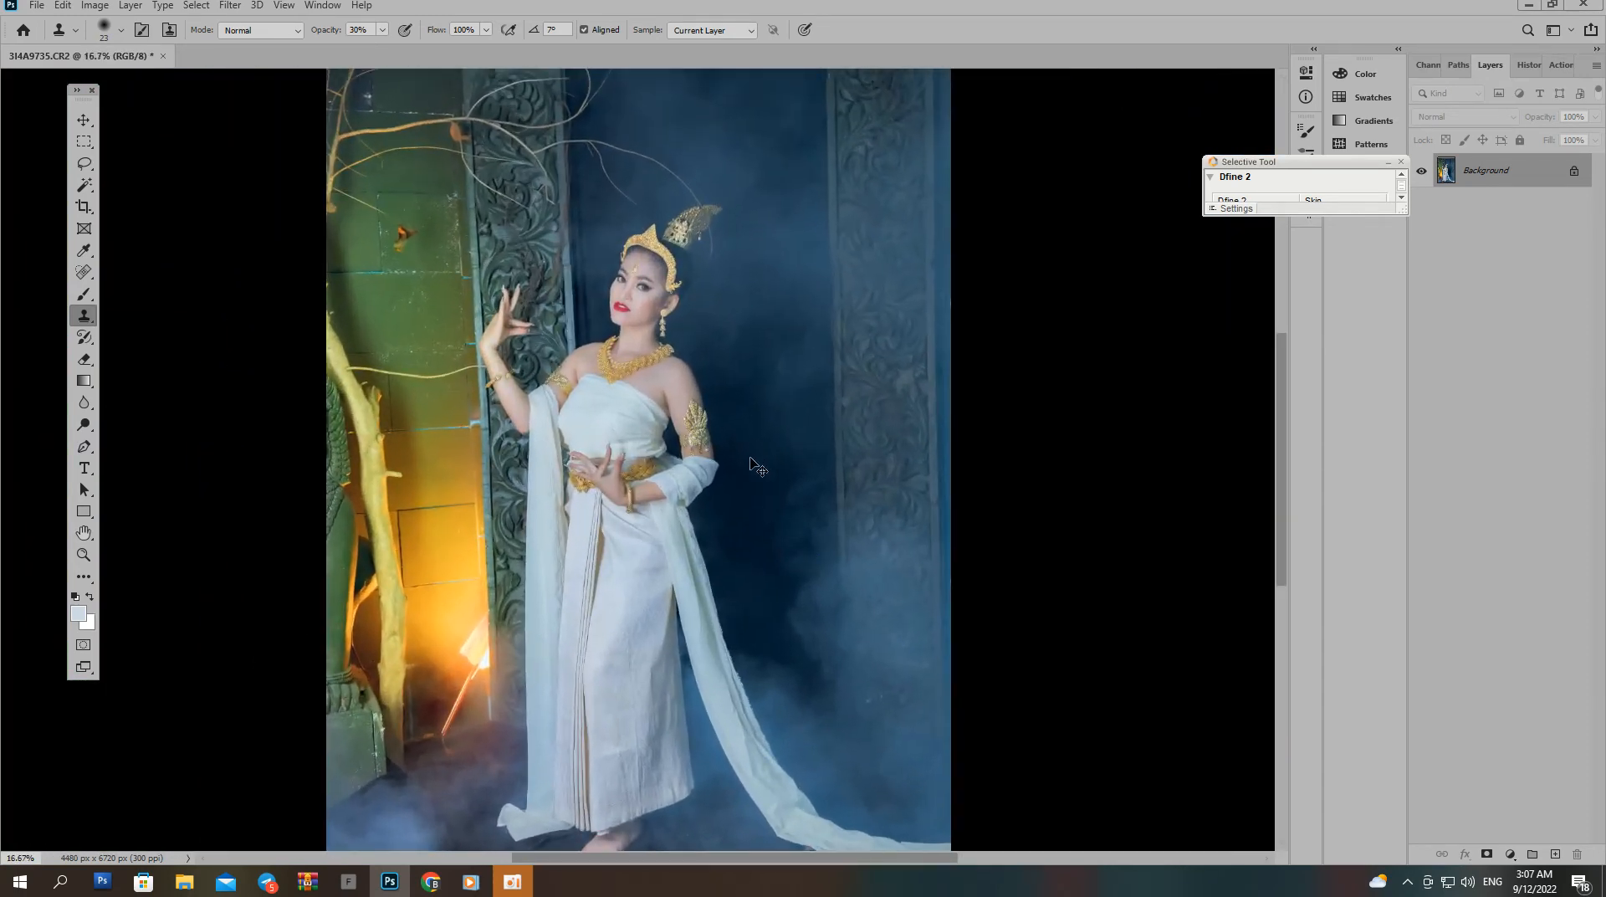
key(ctrl+shift+n)
key(Escape)
key(ctrl+shift+r)
key(Escape)
Add a new empty layer above the background photo.
key(ctrl+minus)
key(ctrl+minus)
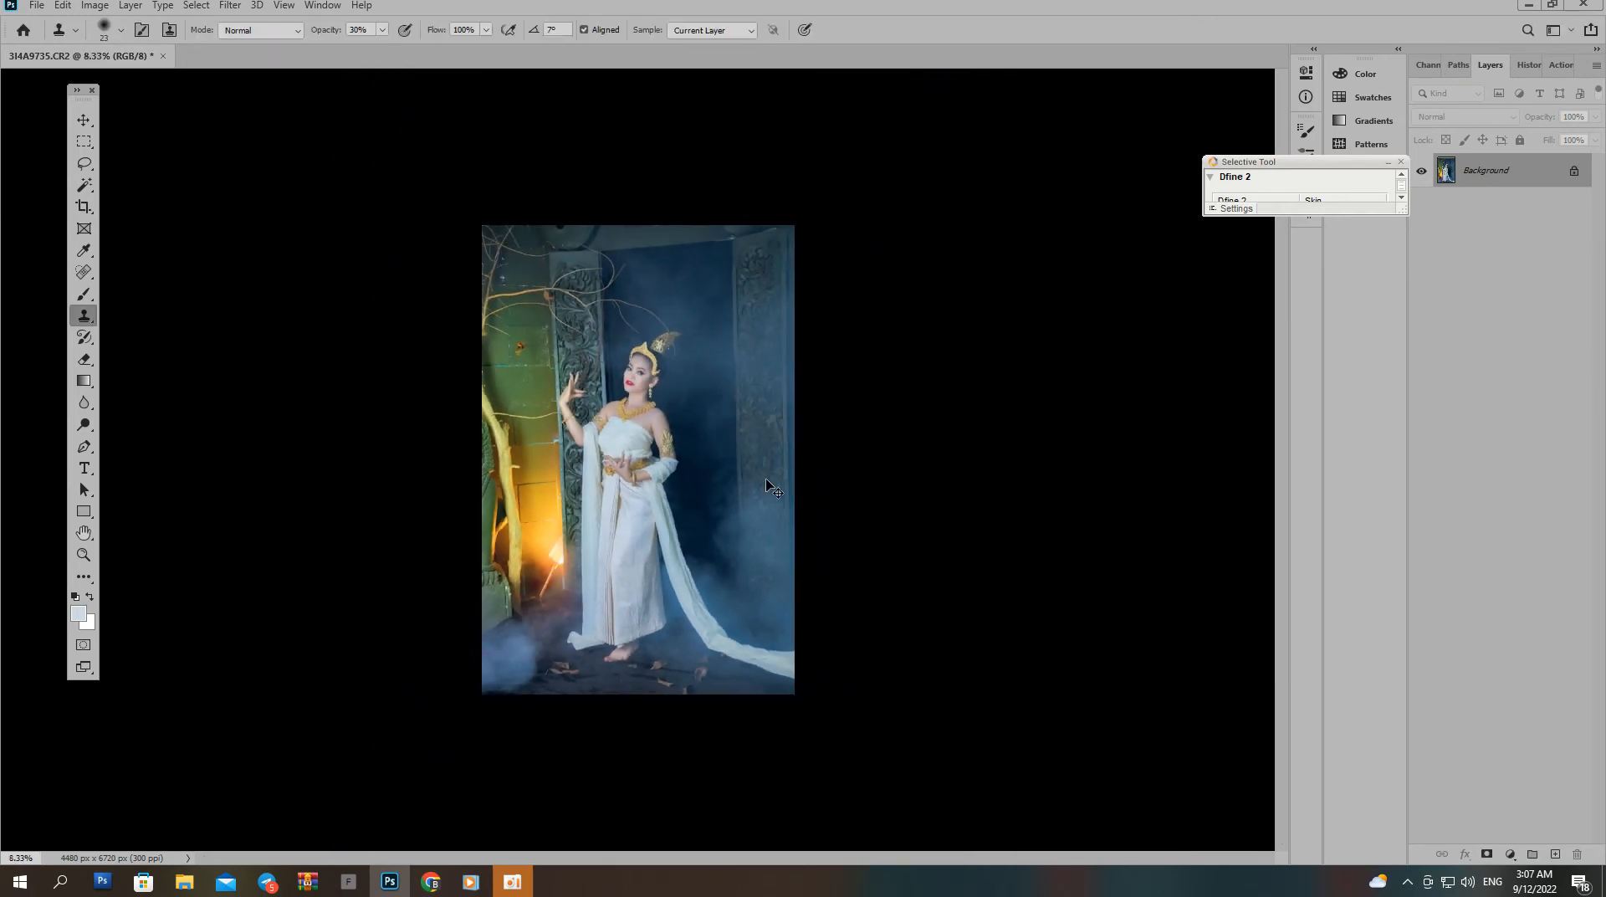
key(ctrl+shift+n)
key(Return)
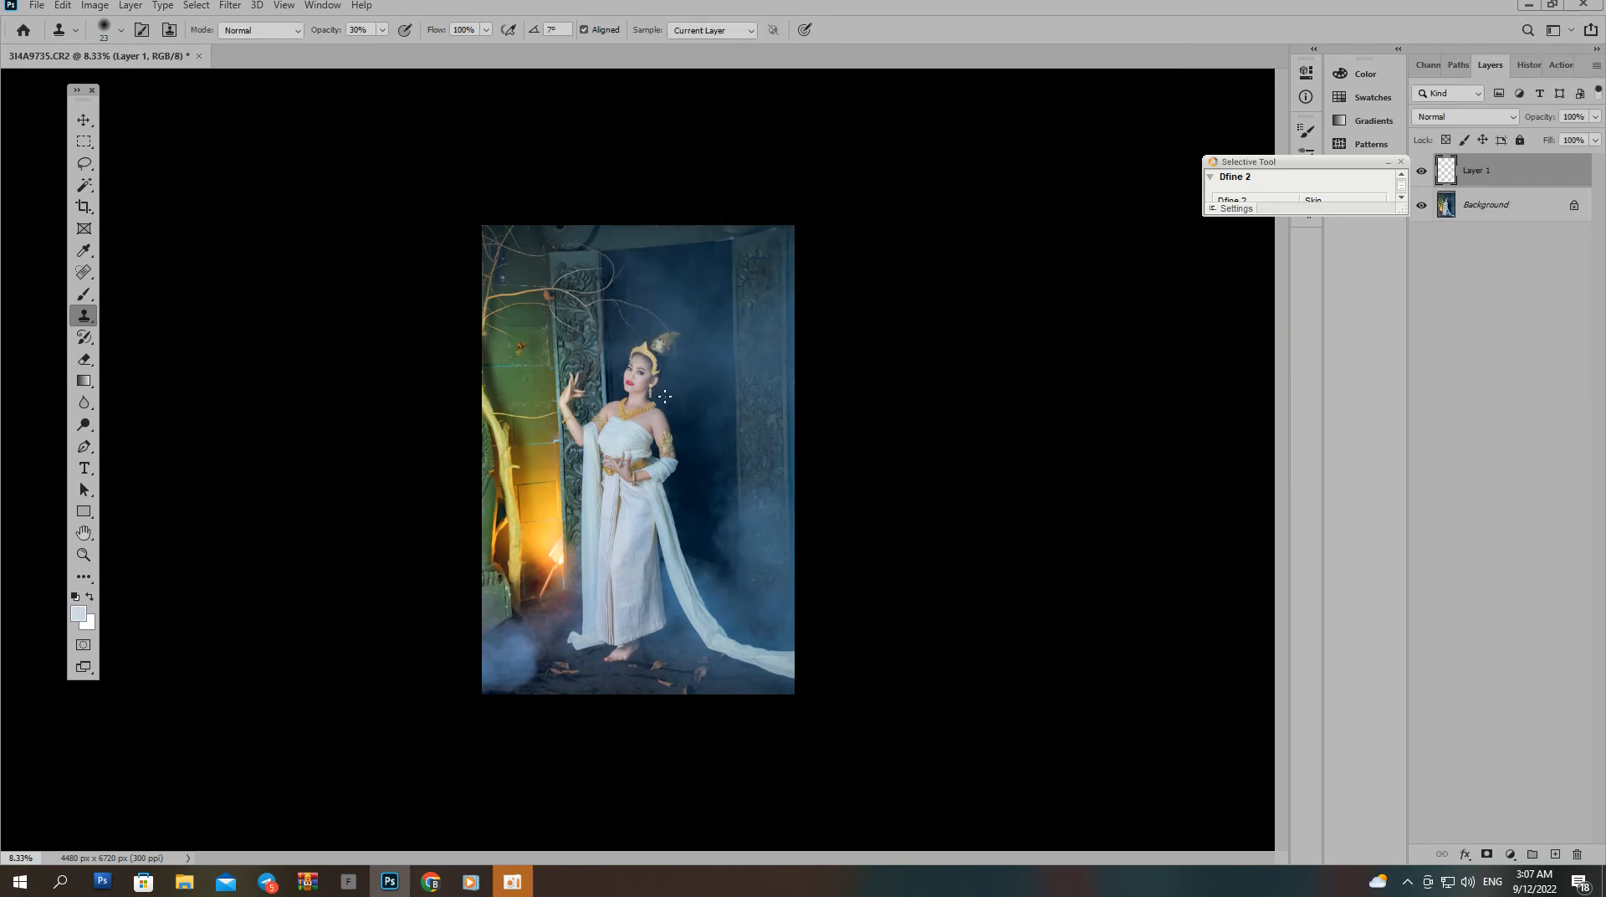
Set the foreground color to black and fill the new layer above the background photo with it.
key(m)
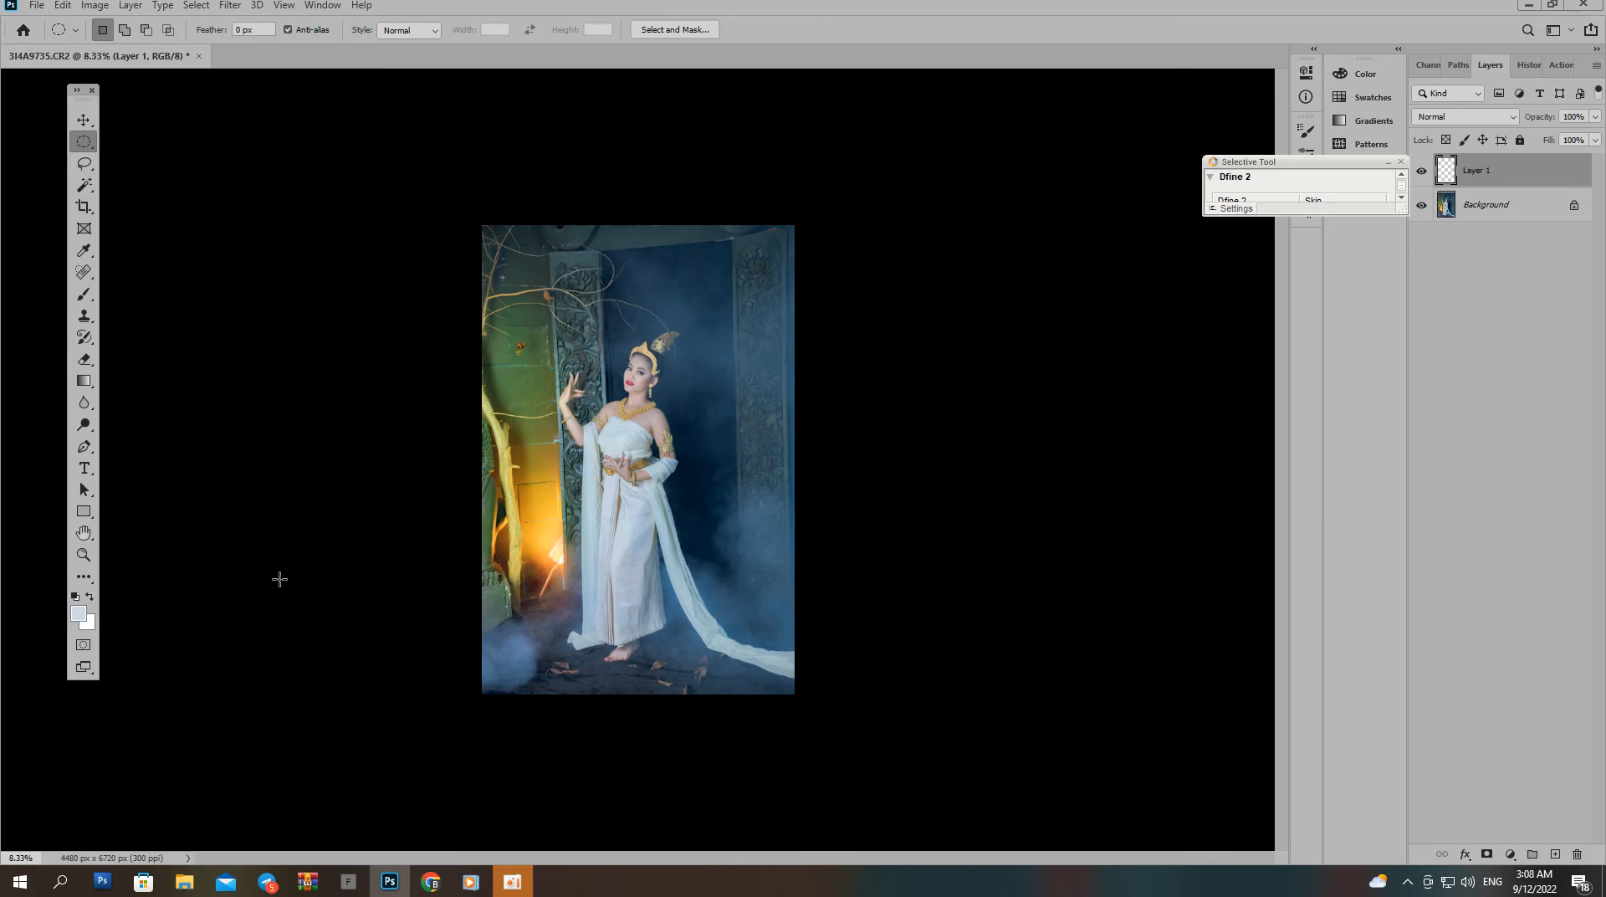
click(81, 619)
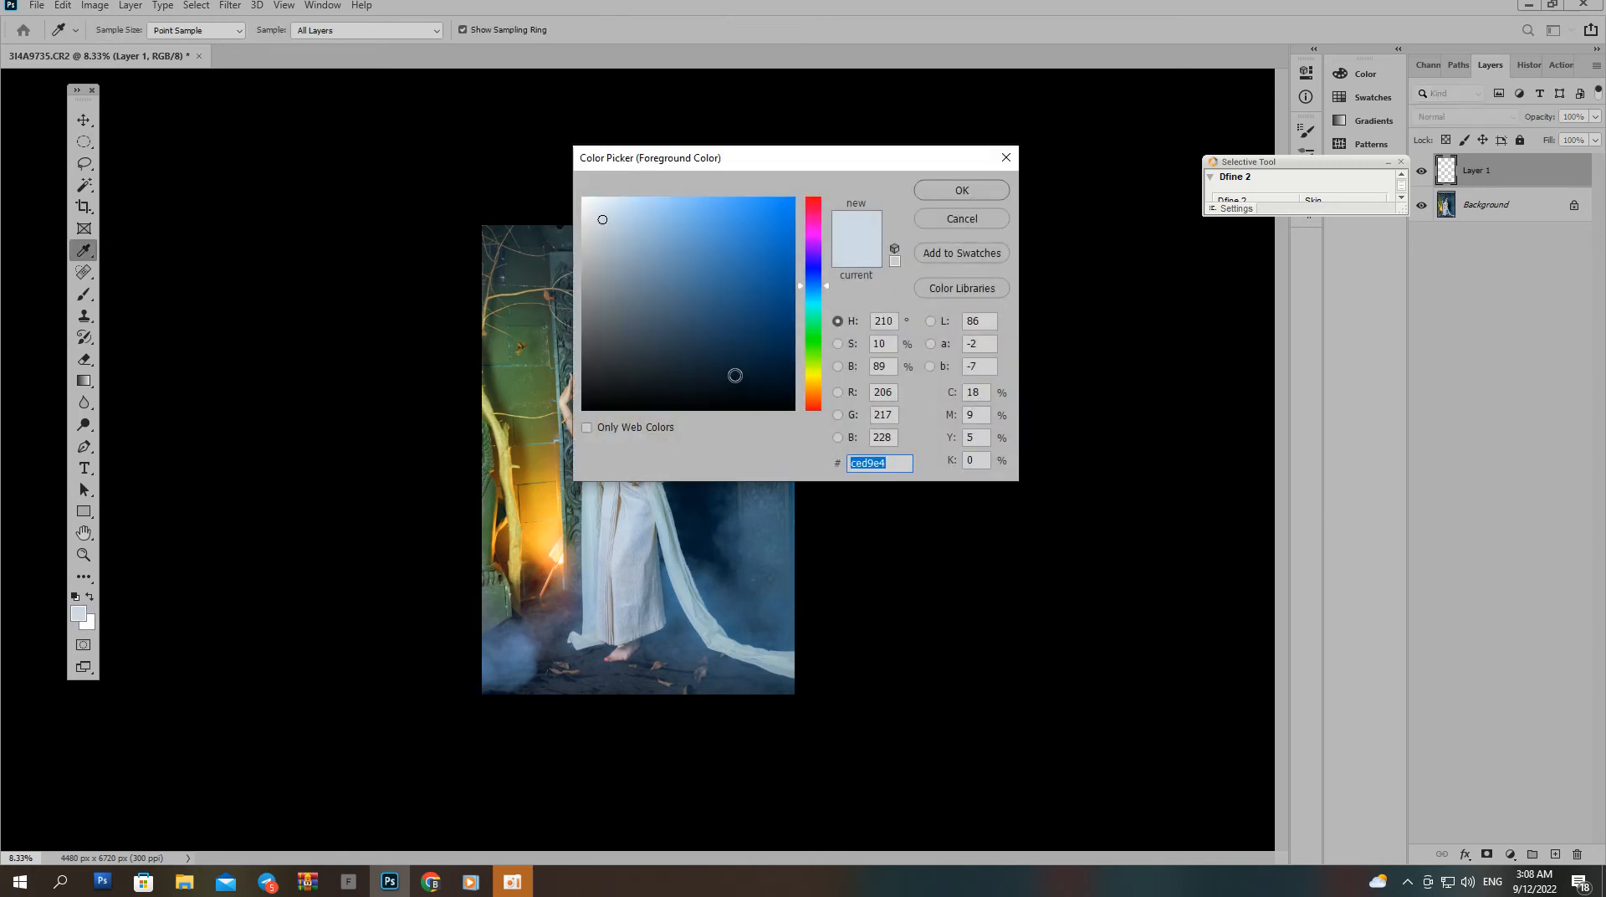
drag(735, 376, 831, 505)
key(Return)
key(alt+BackSpace)
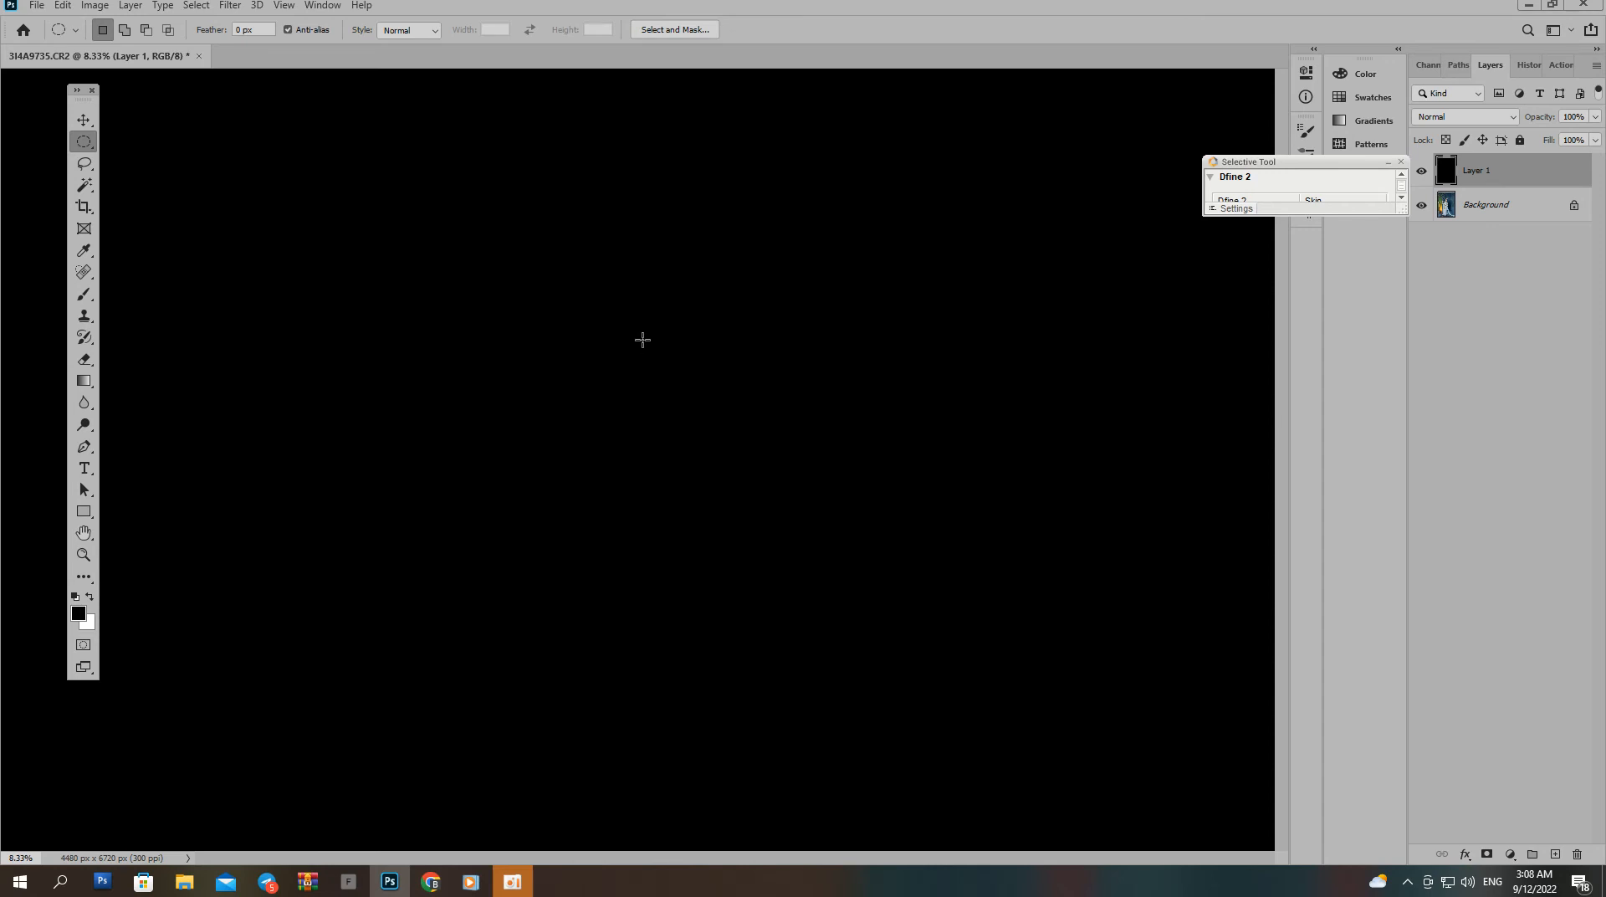
Select an ellipse around the woman's upper body, feather it by 200 pixels and delete the black inside it.
drag(579, 317, 762, 578)
key(shift+F6)
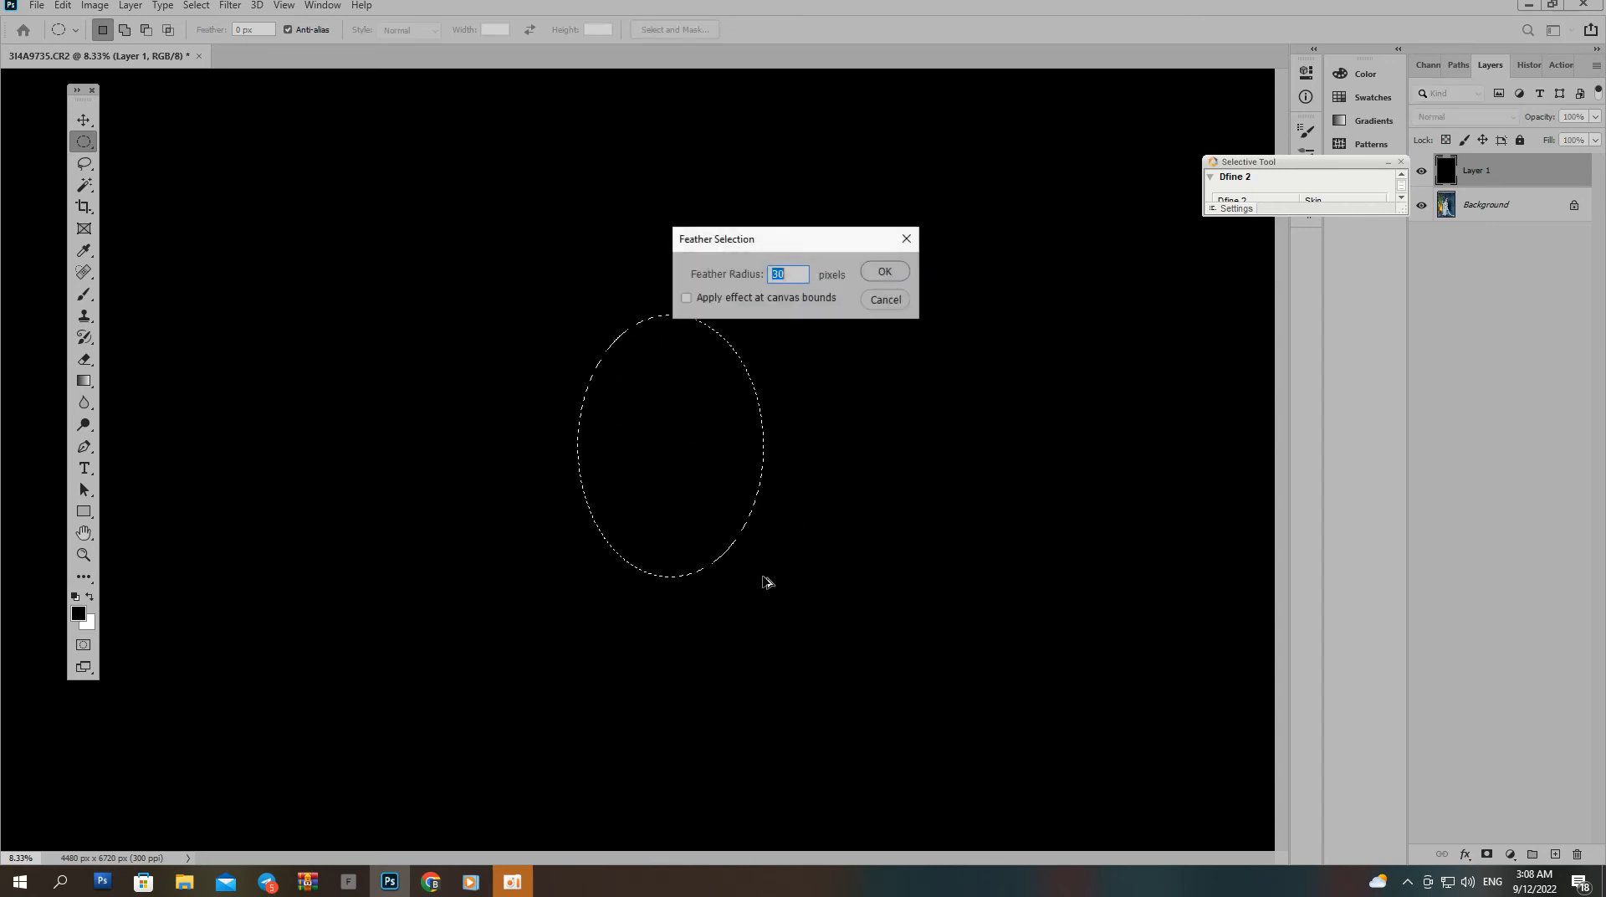
text(200)
key(Return)
key(Delete)
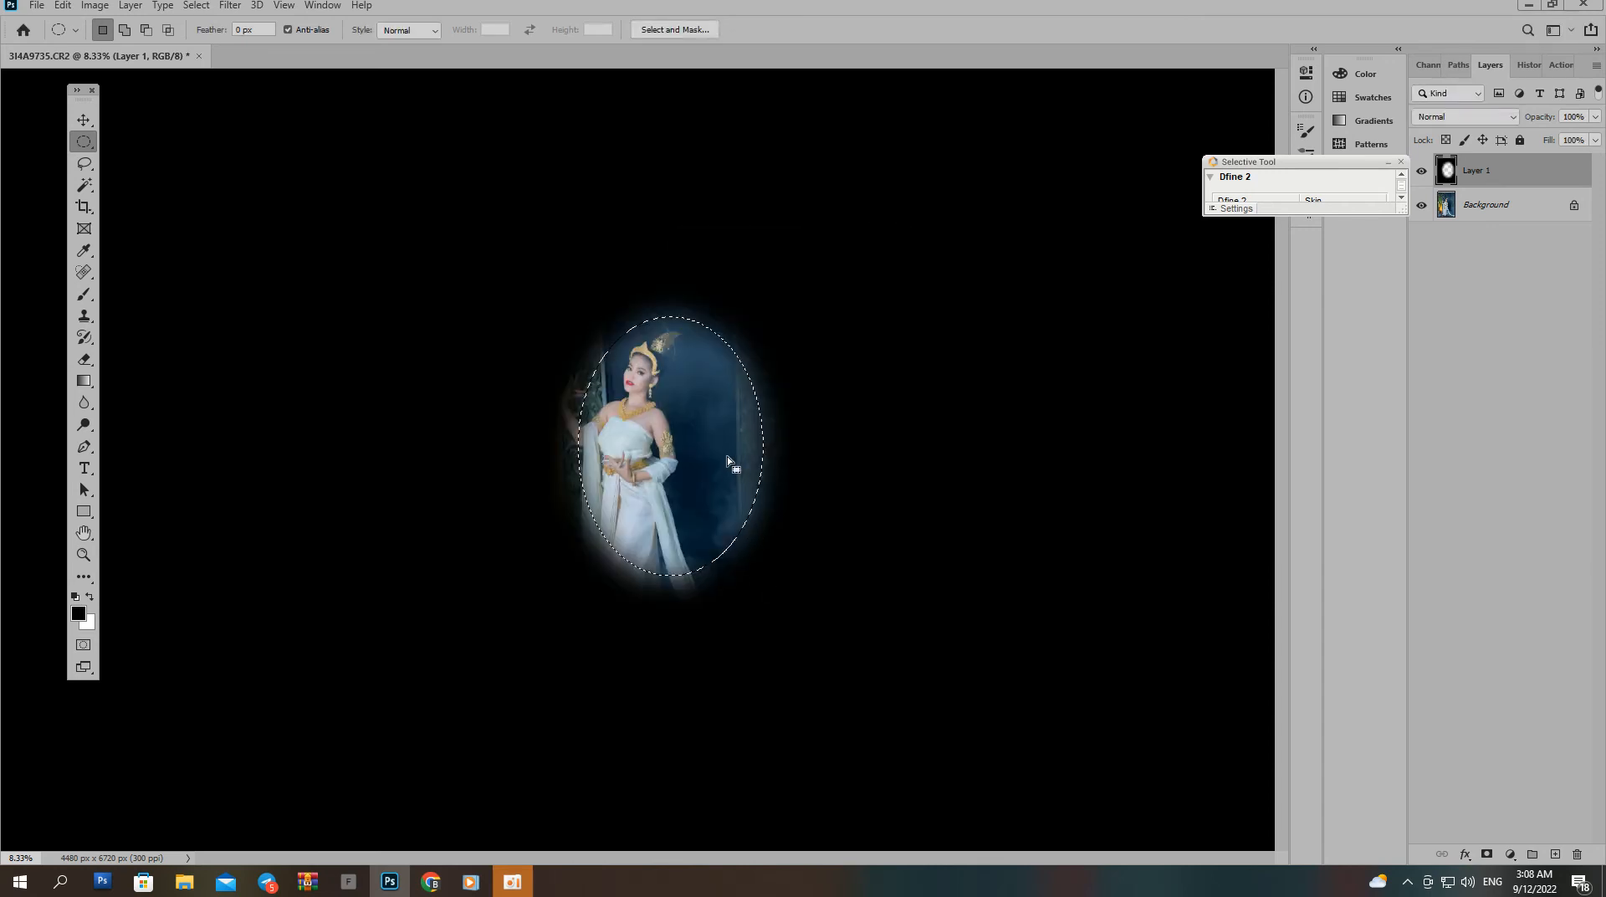
Clear the selection and set the black vignette layer's opacity to 55%.
key(v)
key(5)
key(5)
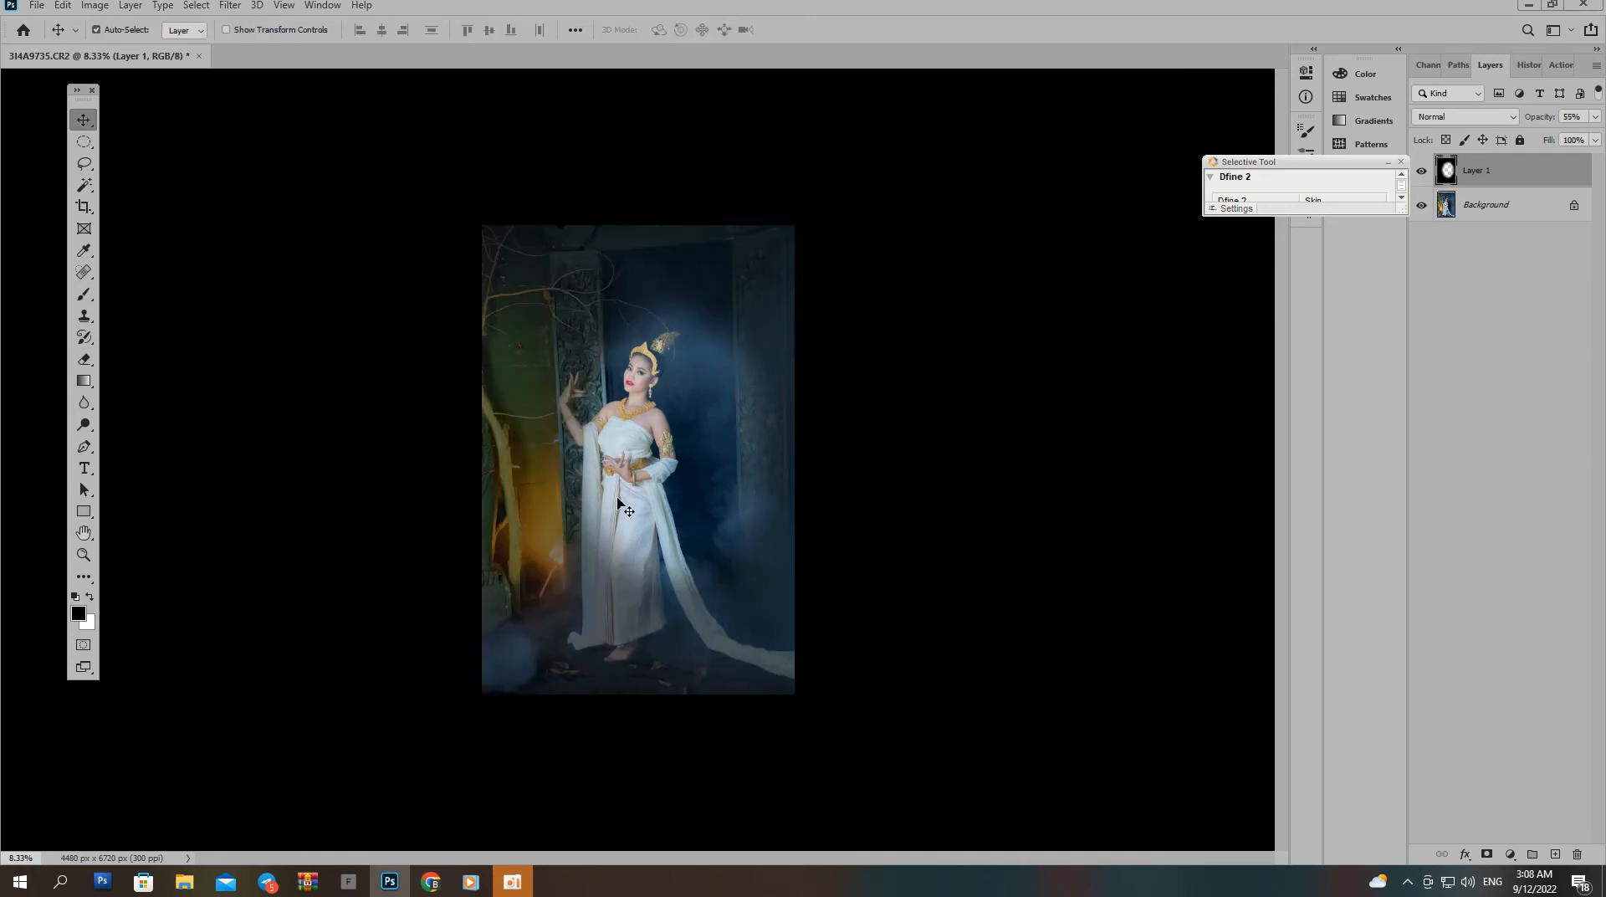
Erase the dark vignette over the woman's body and dress with a soft eraser of 3228 px at 100% opacity.
key(e)
key(v)
key(e)
right_click(659, 485)
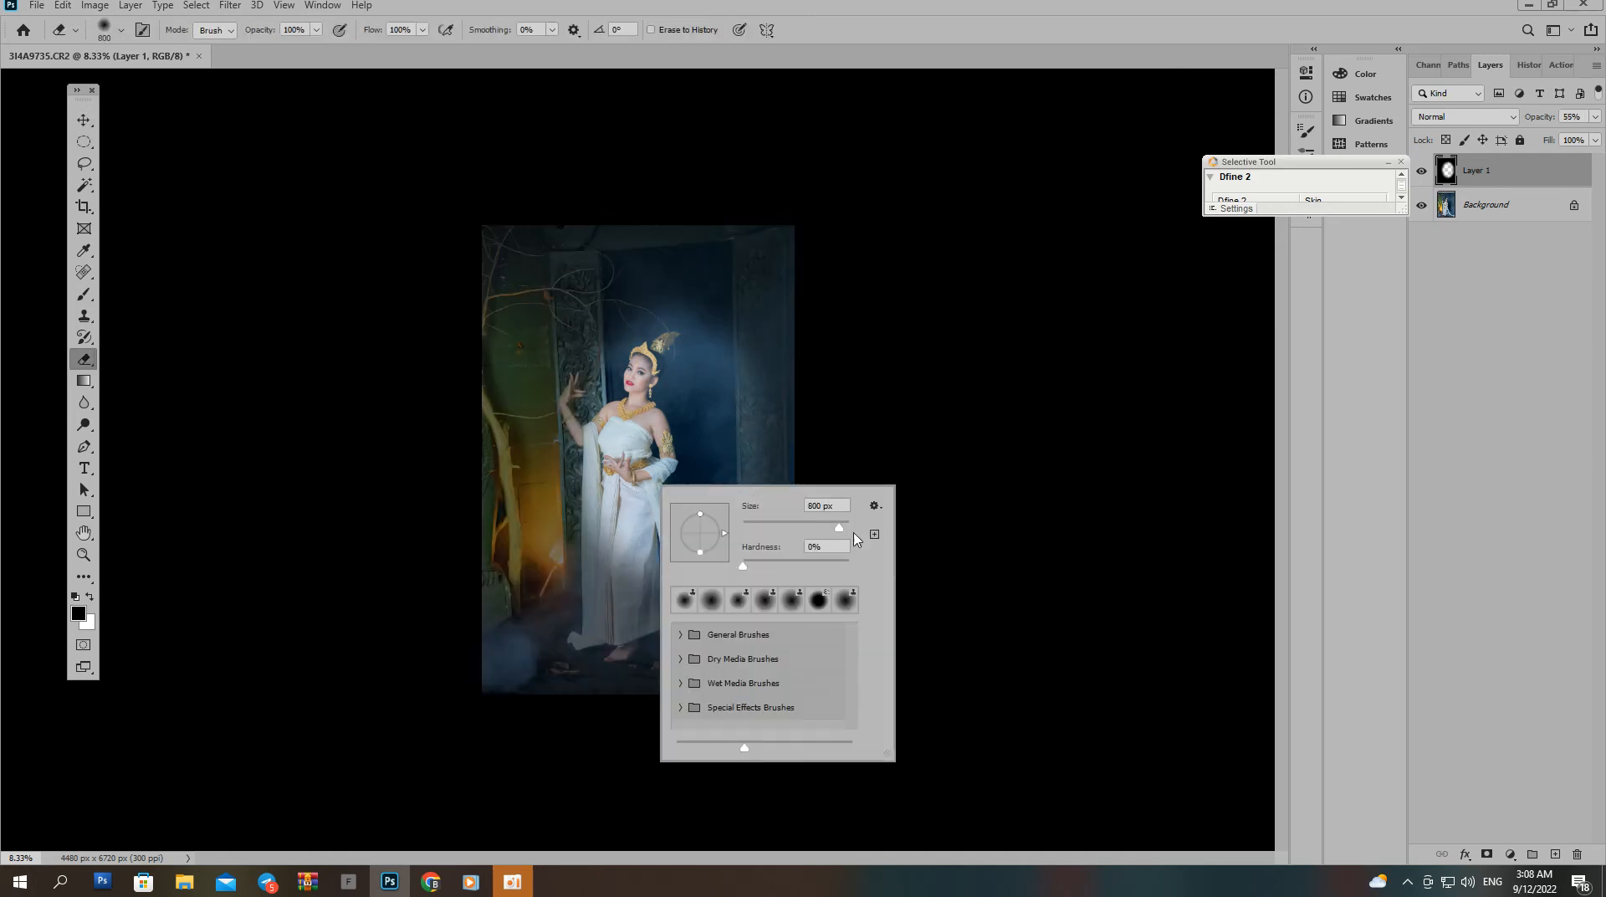
click(845, 526)
key(bracketleft)
key(Return)
key(Return)
key(Return)
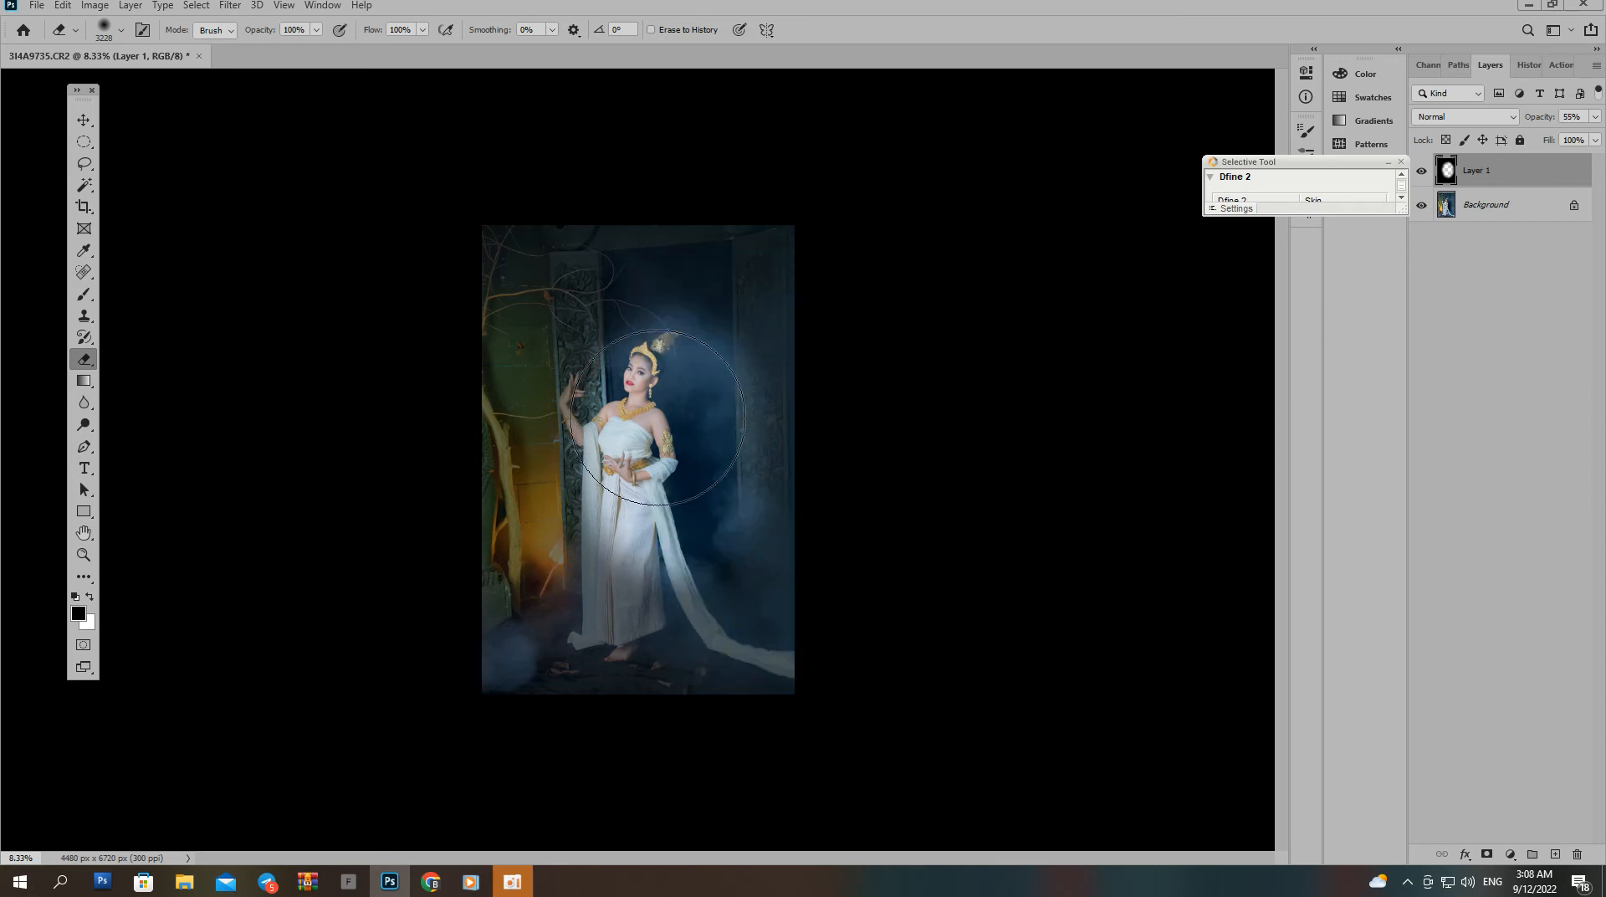
mouse_move(623, 590)
mouse_down()
mouse_move(641, 396)
mouse_move(584, 459)
mouse_move(533, 321)
mouse_move(603, 358)
mouse_up()
Merge the vignette layer down into the background photo.
key(ctrl+plus)
key(ctrl+plus)
key(ctrl+plus)
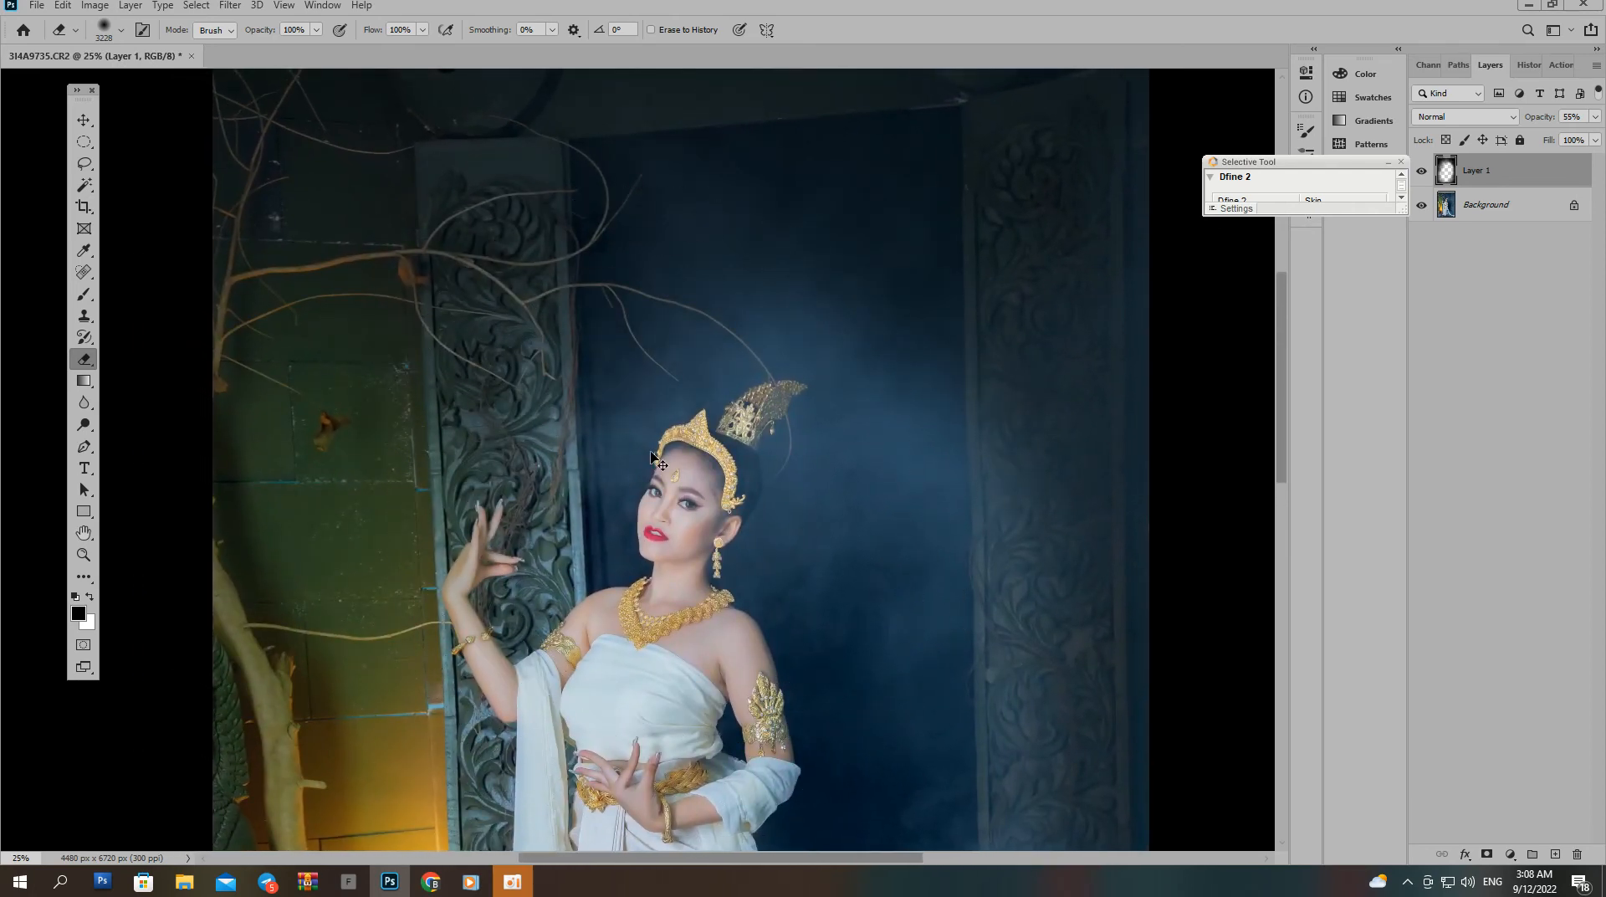
key(ctrl+e)
key(ctrl+plus)
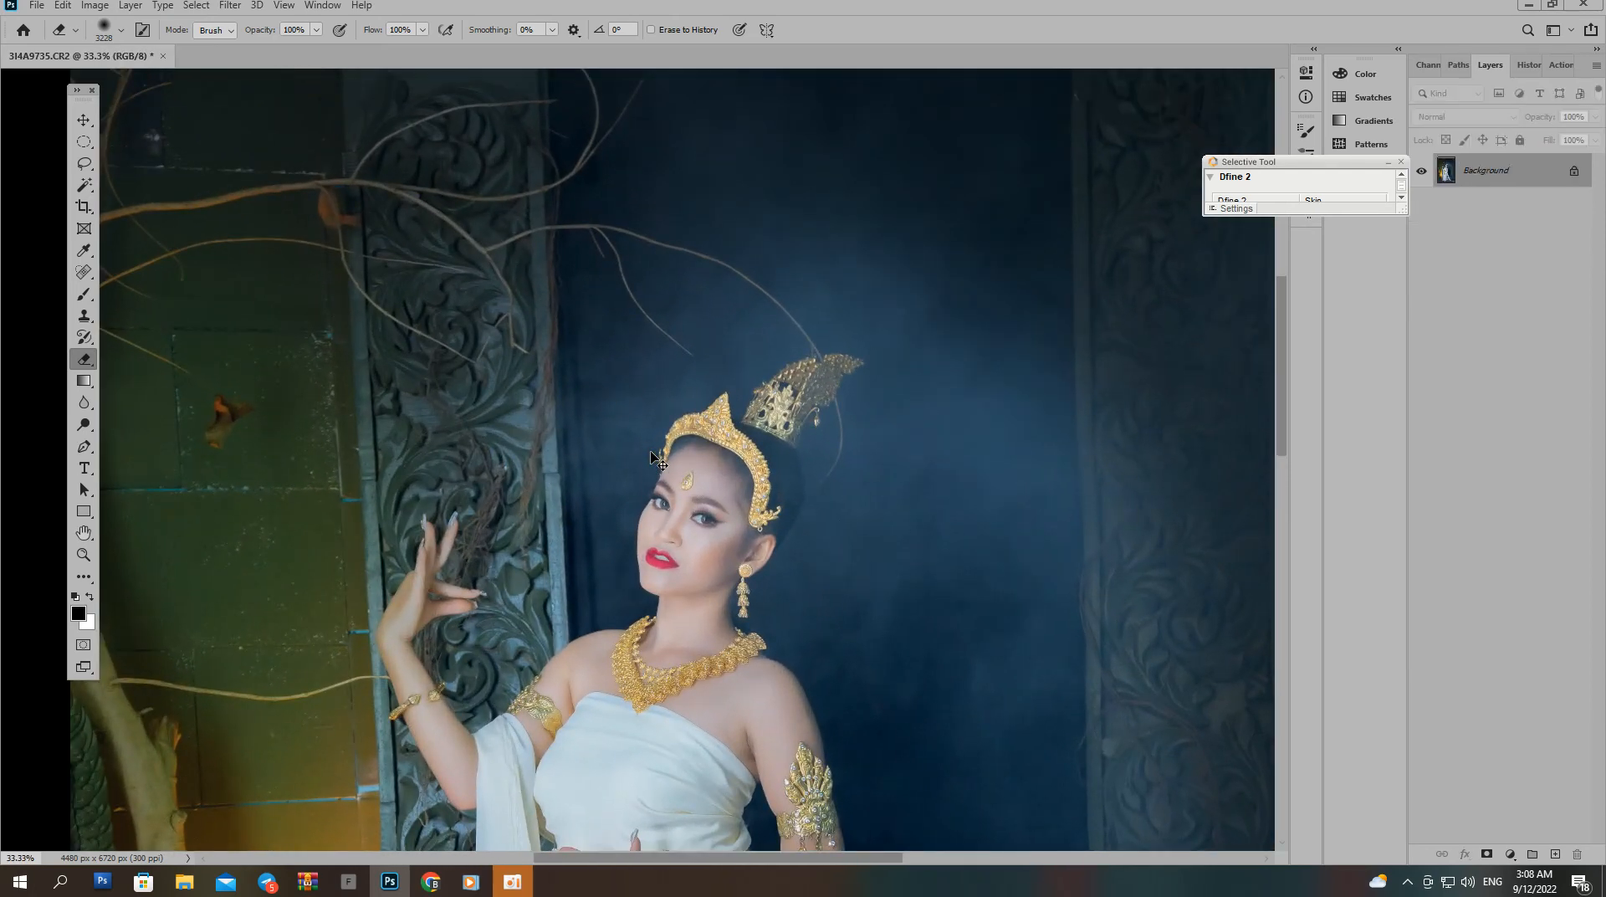
Increase the saturation of the Yellows in the photo with a Hue/Saturation adjustment.
key(ctrl+minus)
key(l)
key(ctrl+minus)
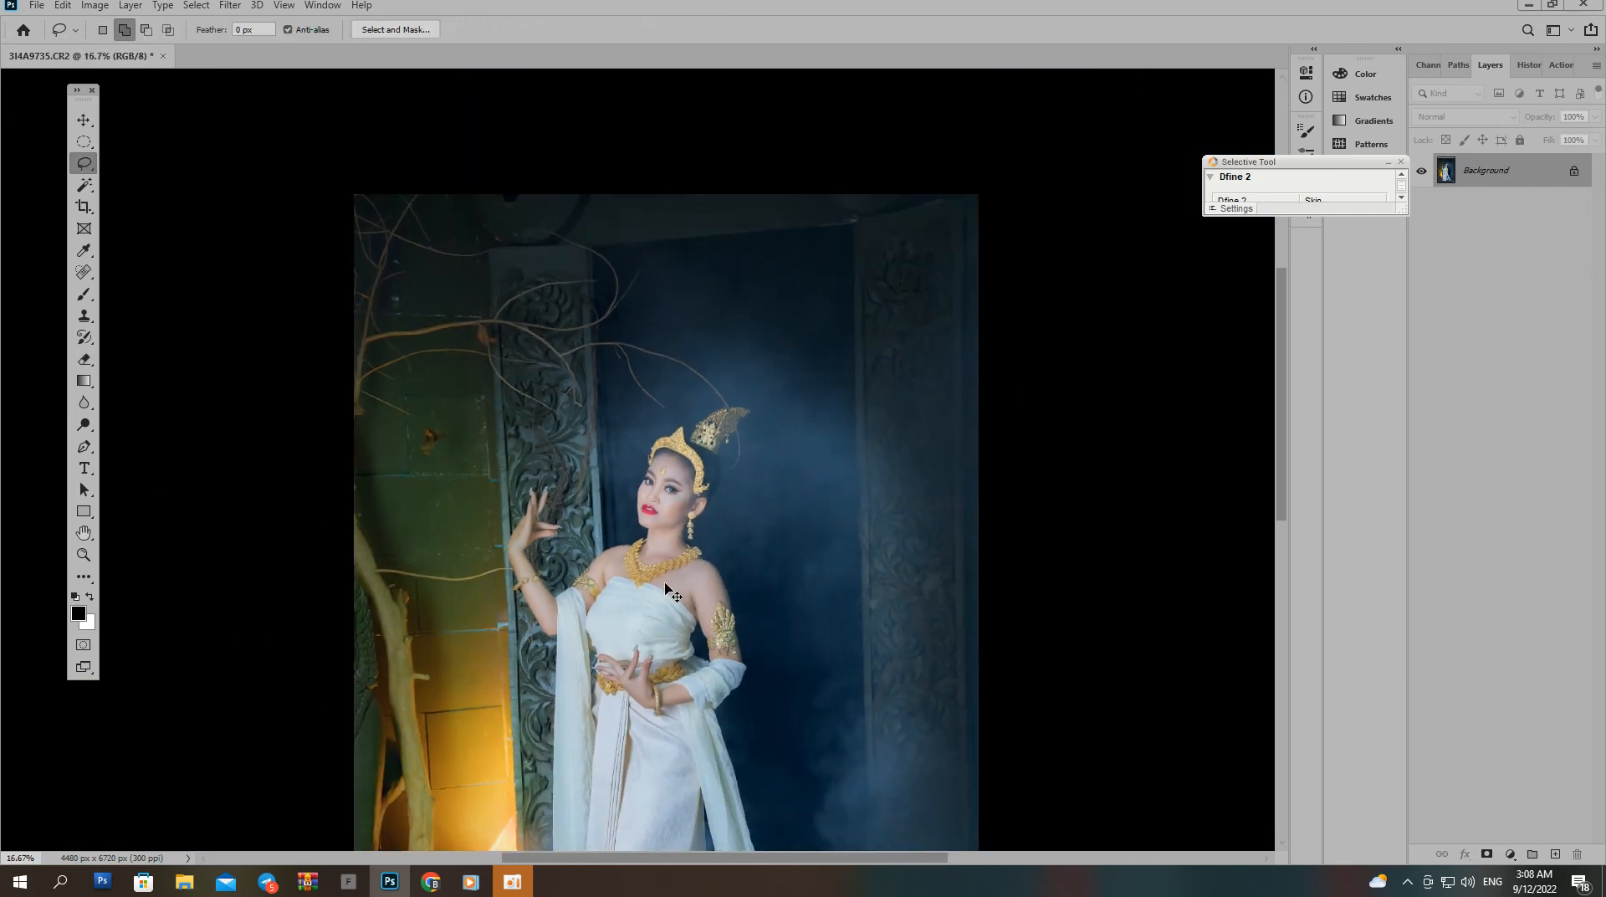
key(ctrl+u)
click(1258, 307)
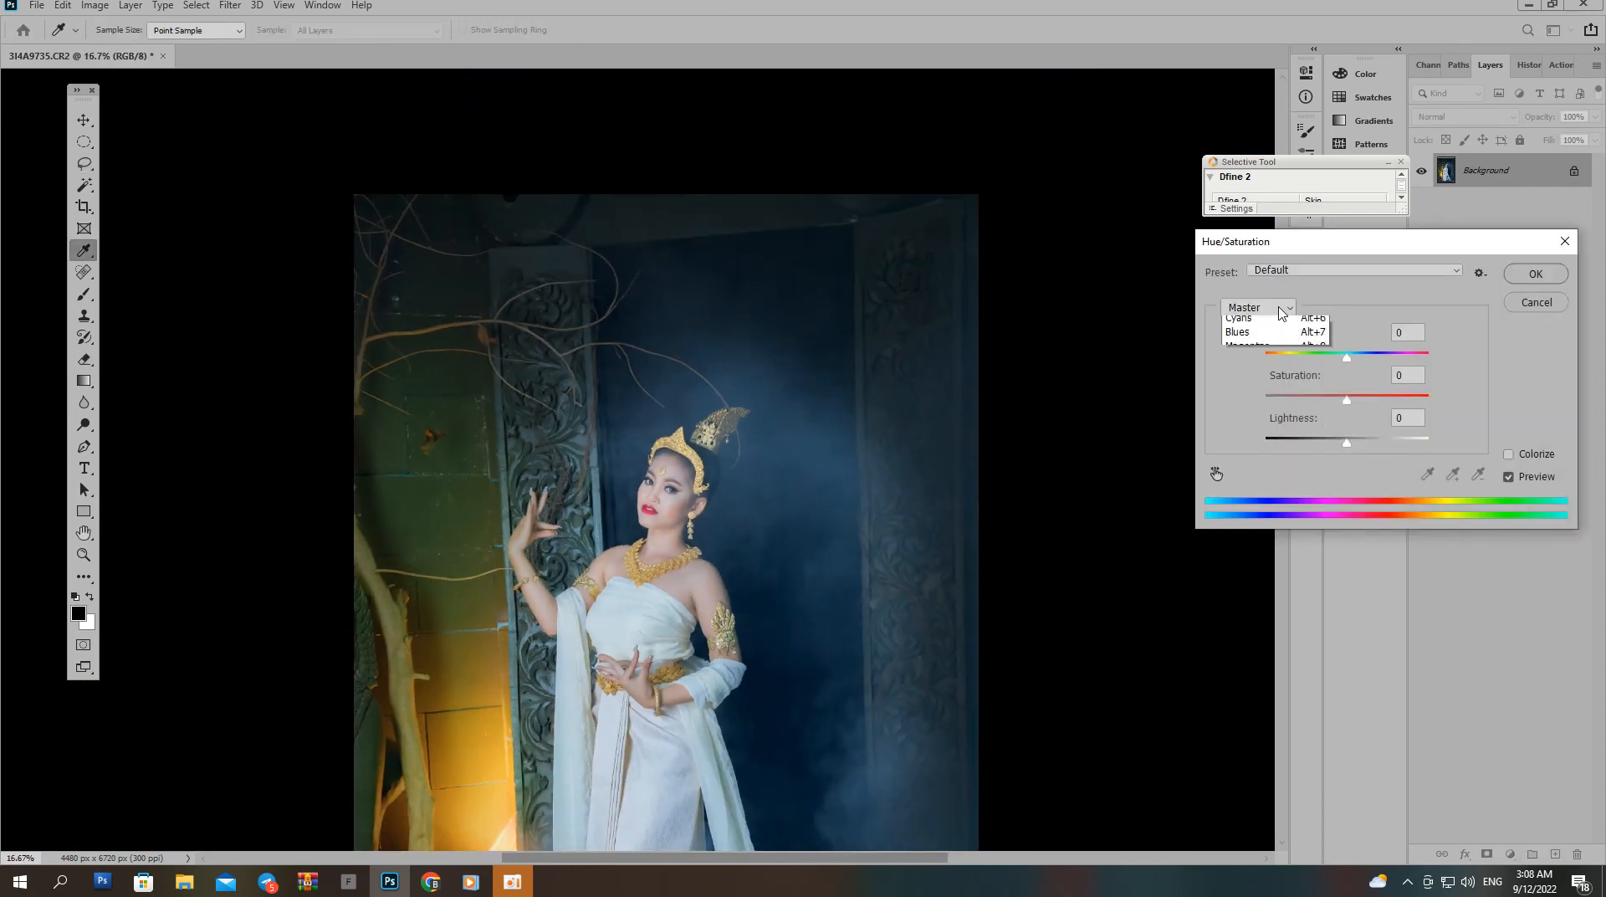
click(1263, 355)
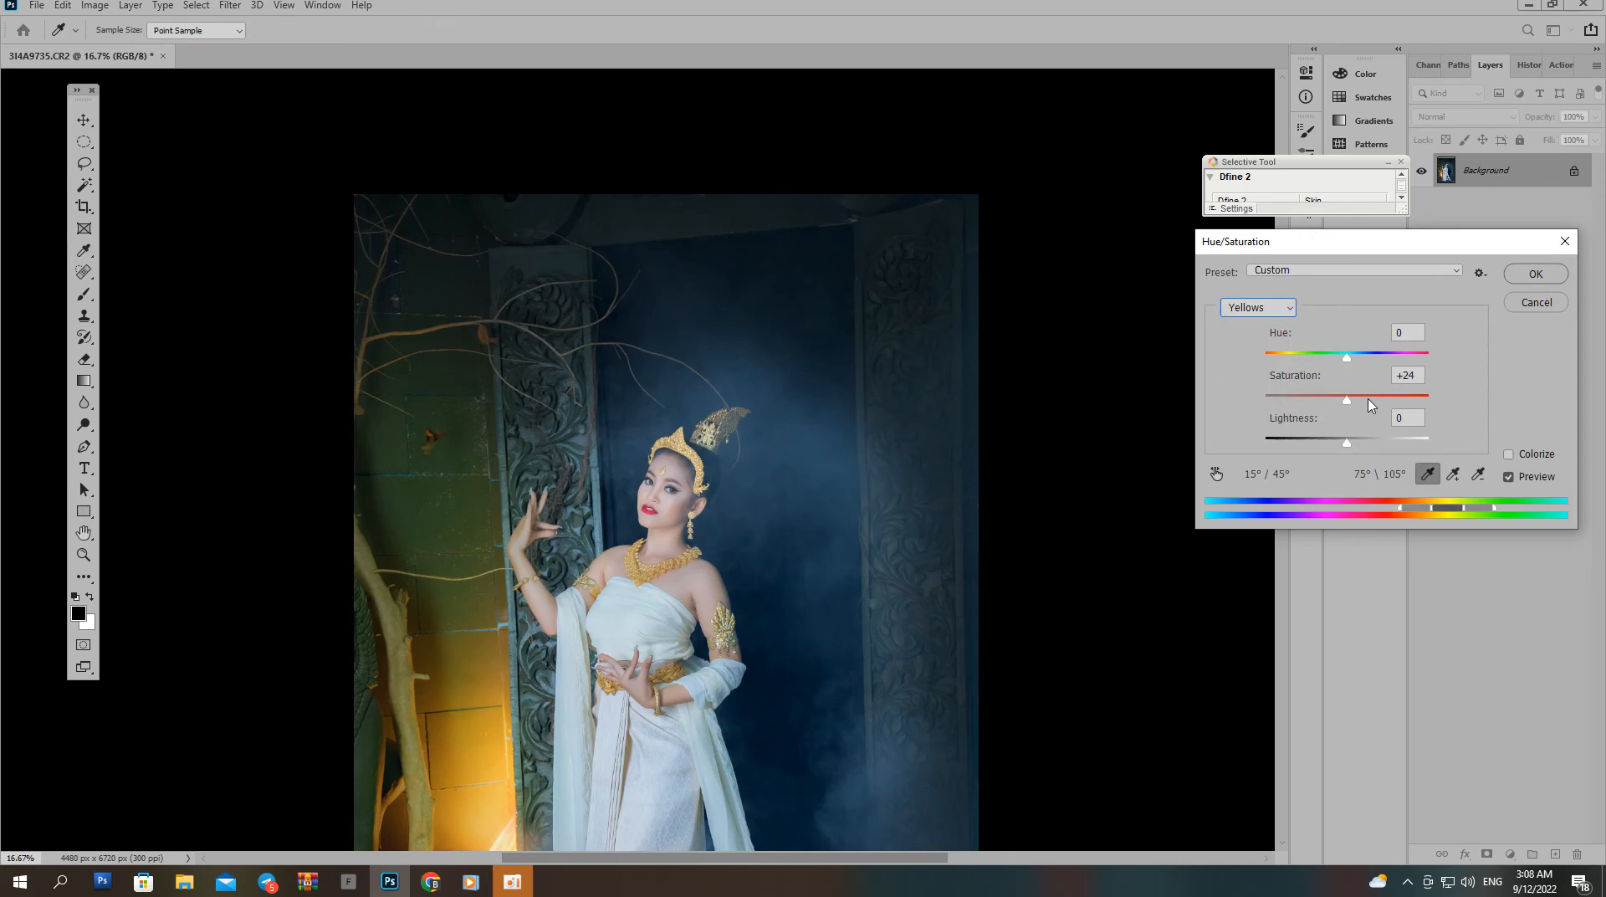
drag(1370, 405, 1361, 404)
key(Return)
key(l)
key(ctrl+minus)
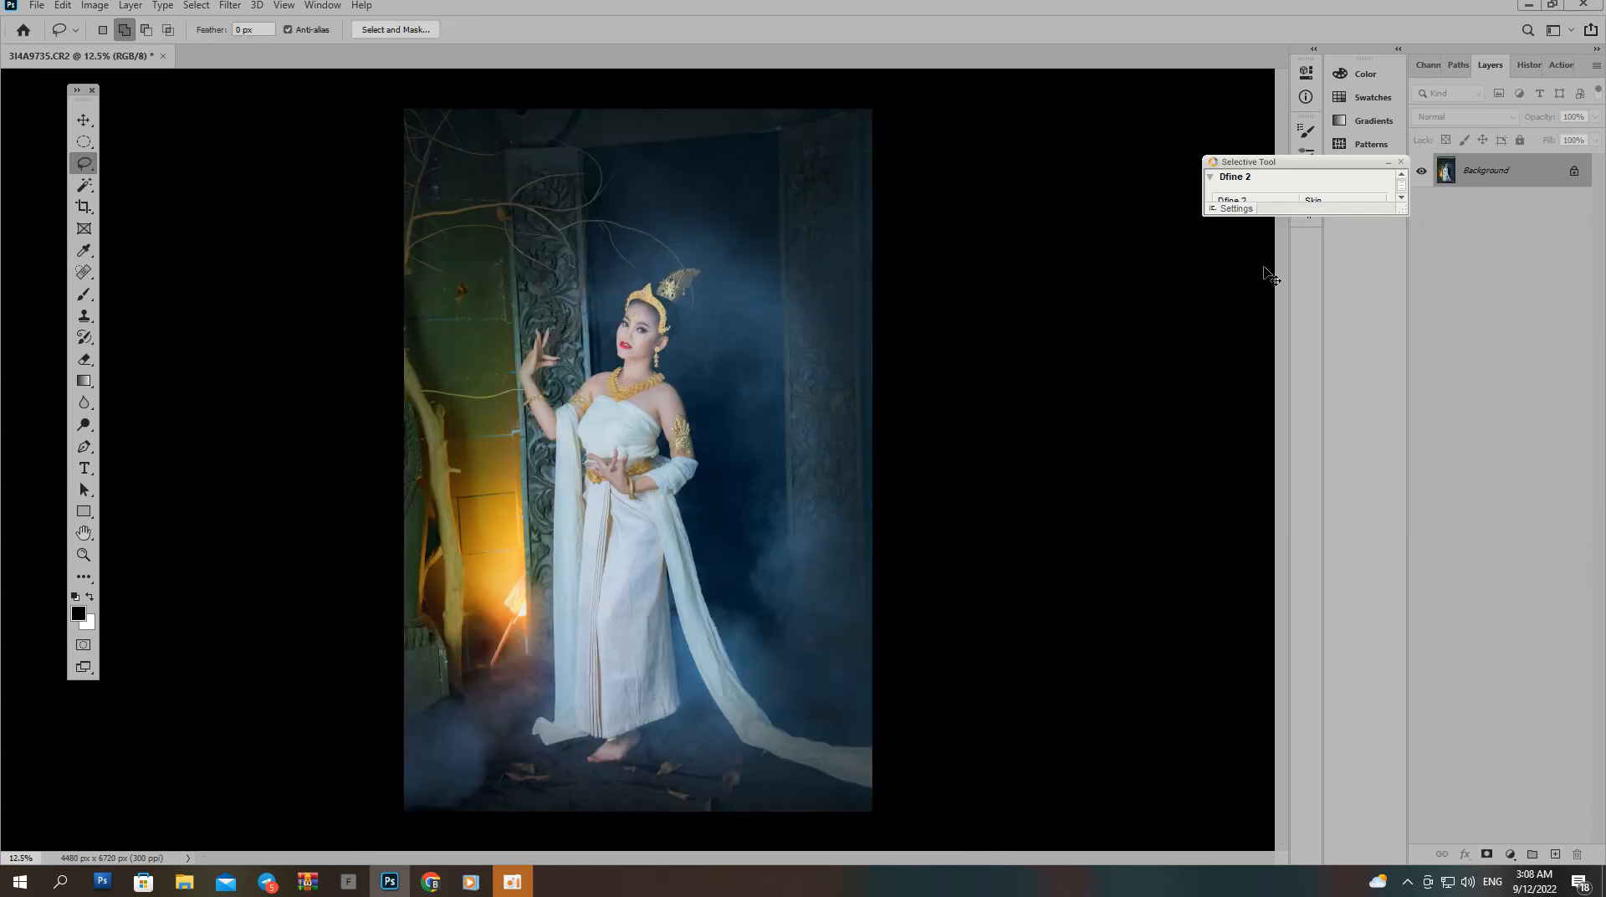
Deepen the photo's dark tones with a Selective Color adjustment by raising the Black amount.
drag(569, 234, 684, 367)
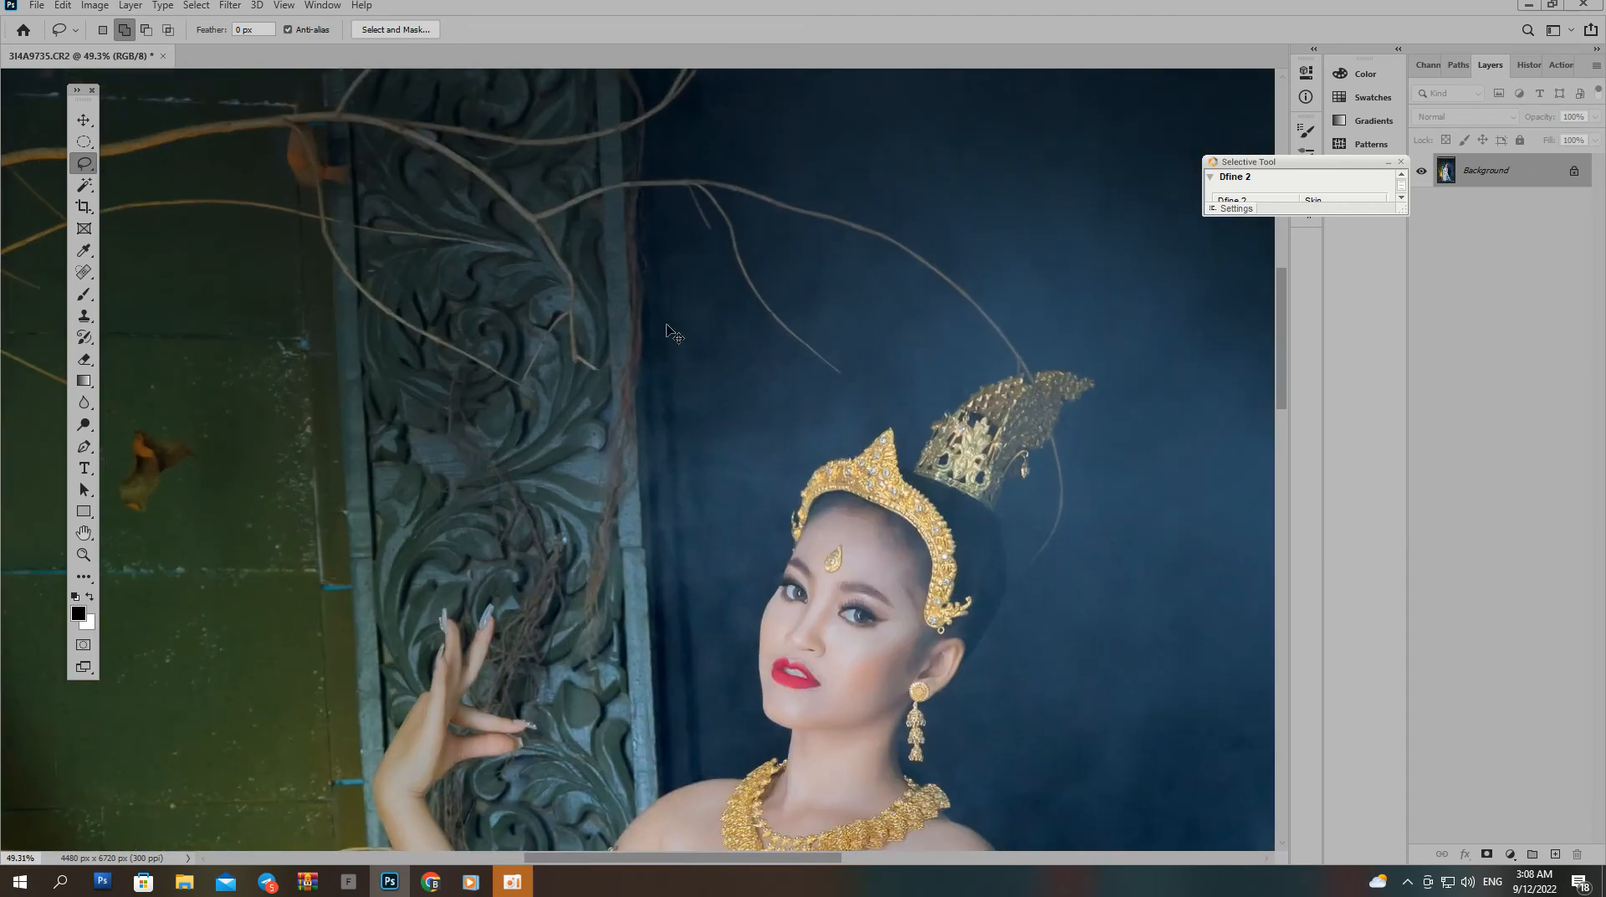
key(ctrl+minus)
key(ctrl+minus)
key(ctrl+minus)
key(ctrl+minus)
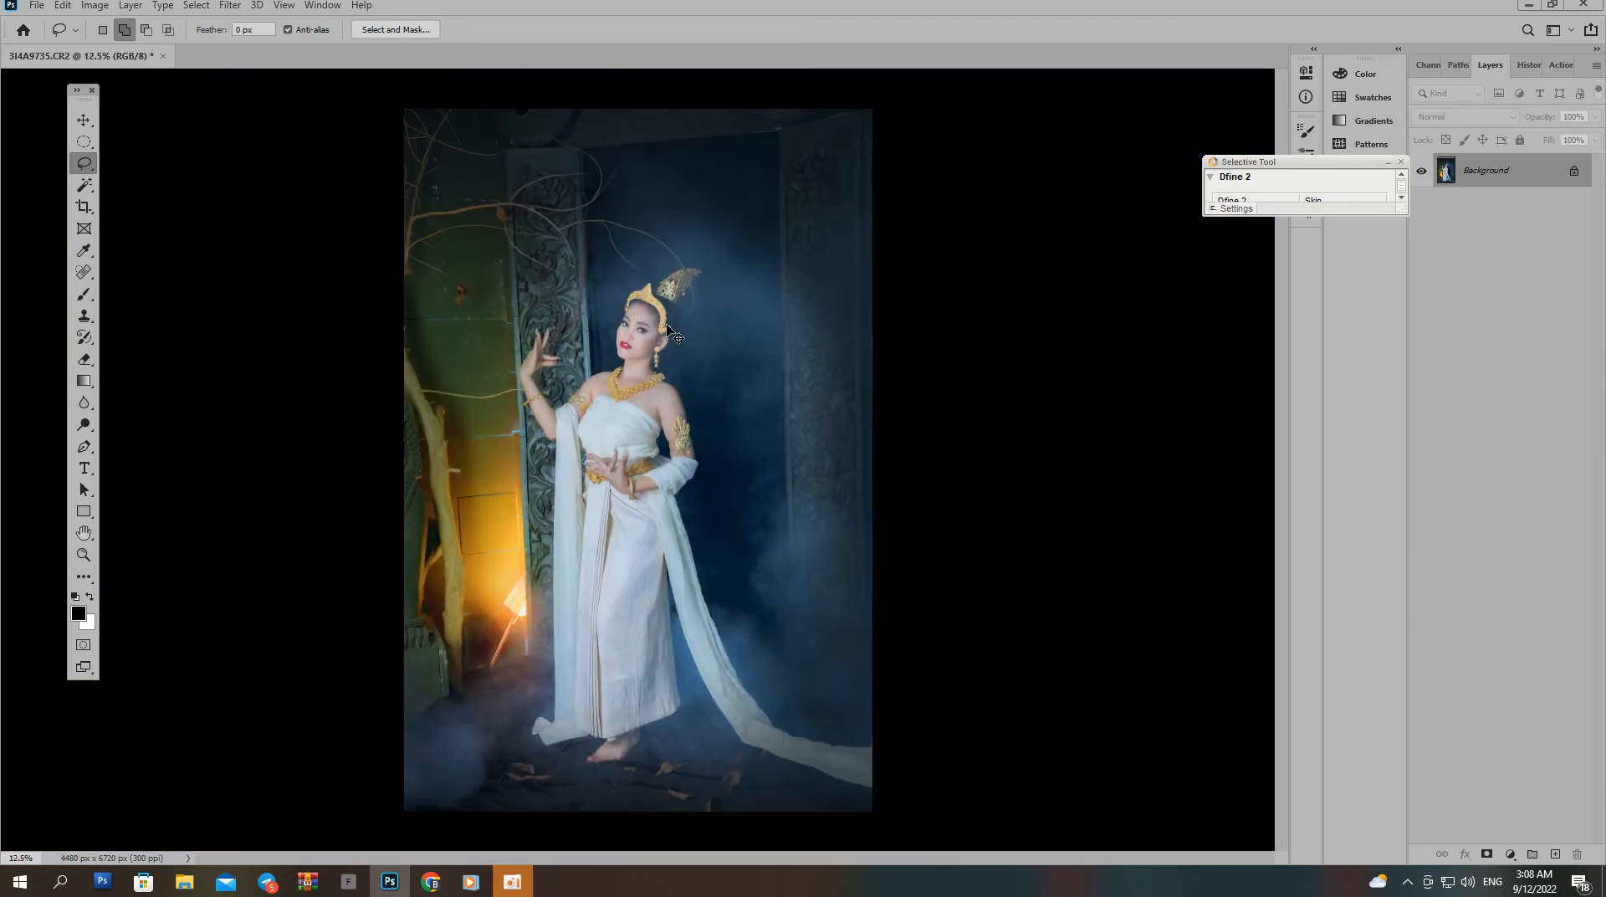
key(ctrl+alt+s)
click(1339, 382)
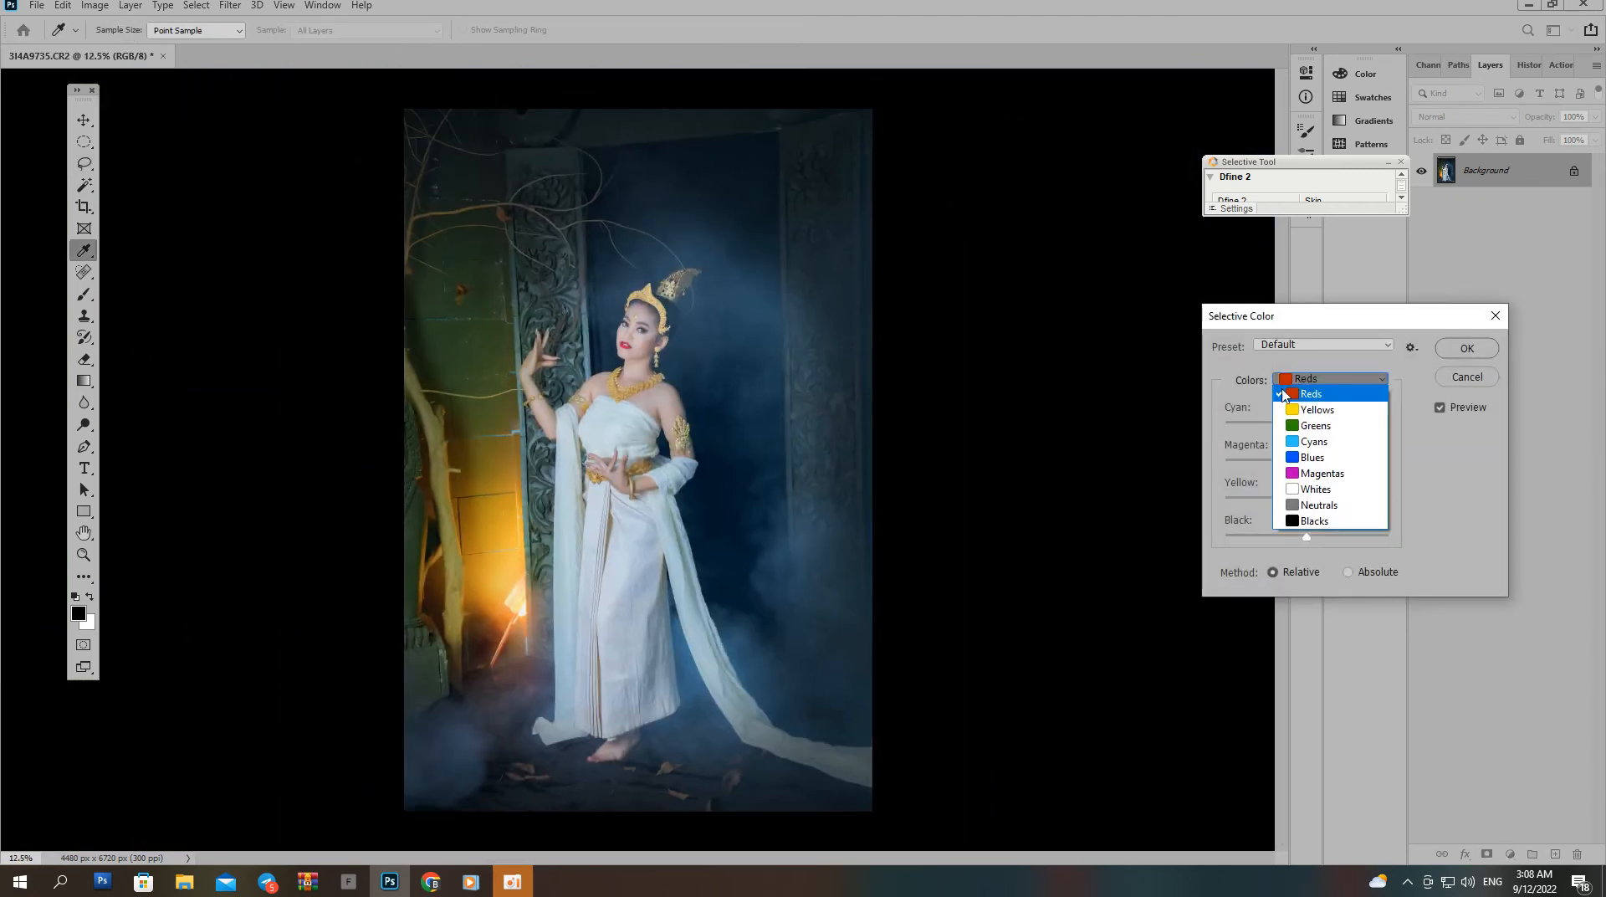
click(1326, 539)
drag(1339, 536, 1338, 539)
click(1471, 354)
key(l)
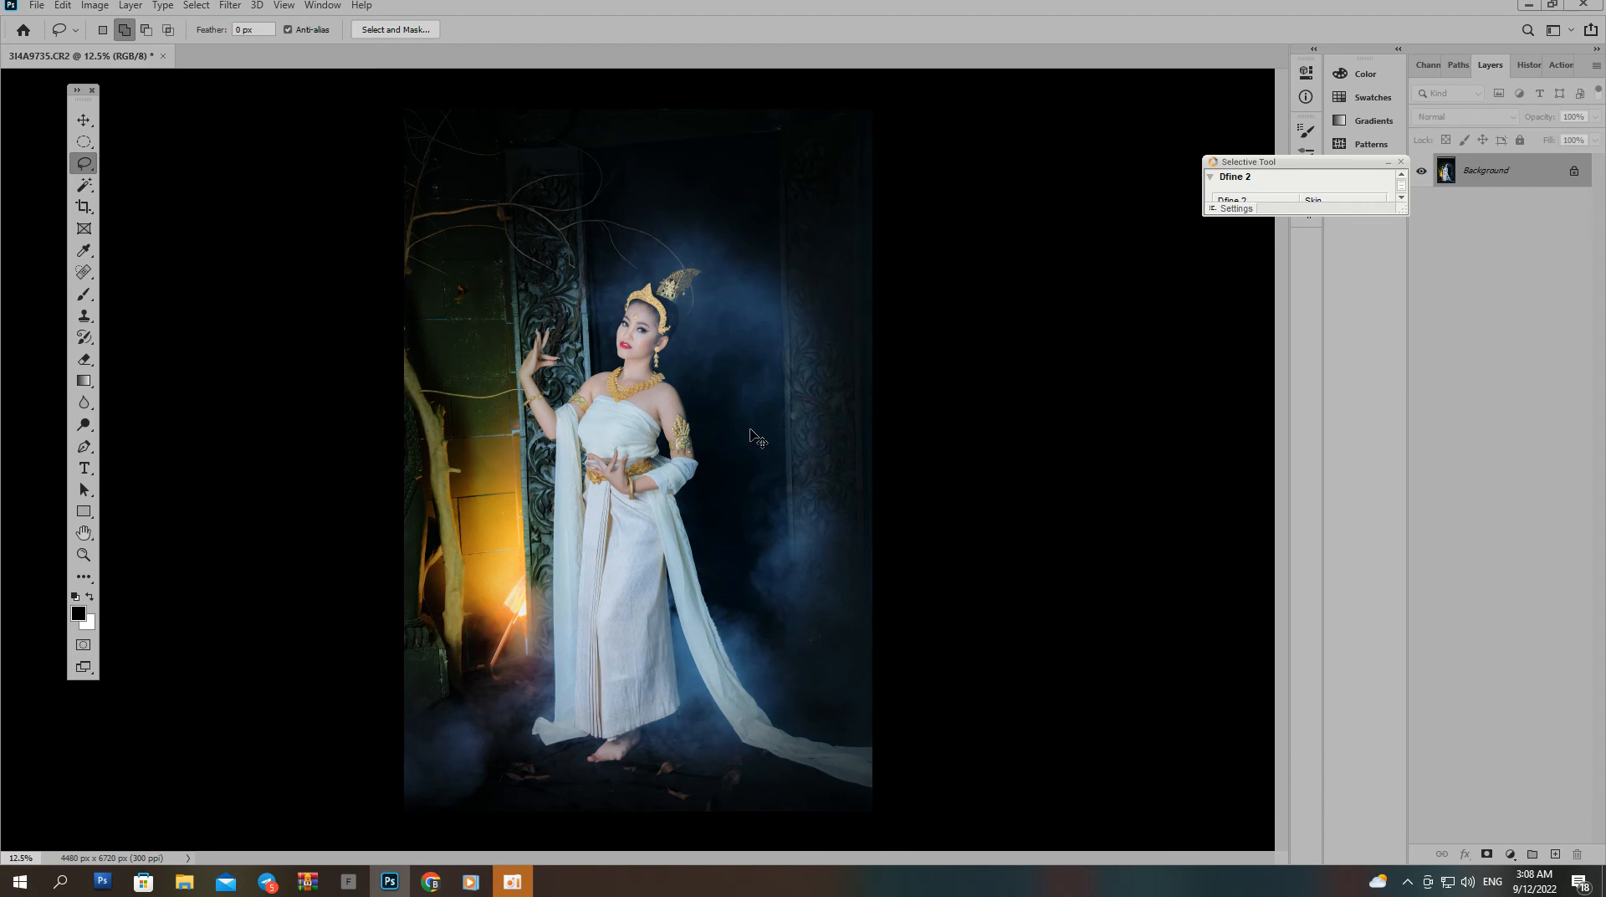
Hide the panels and try to outline the woman's forehead with the Lasso tool.
key(ctrl+plus)
key(ctrl+plus)
key(Tab)
key(ctrl+plus)
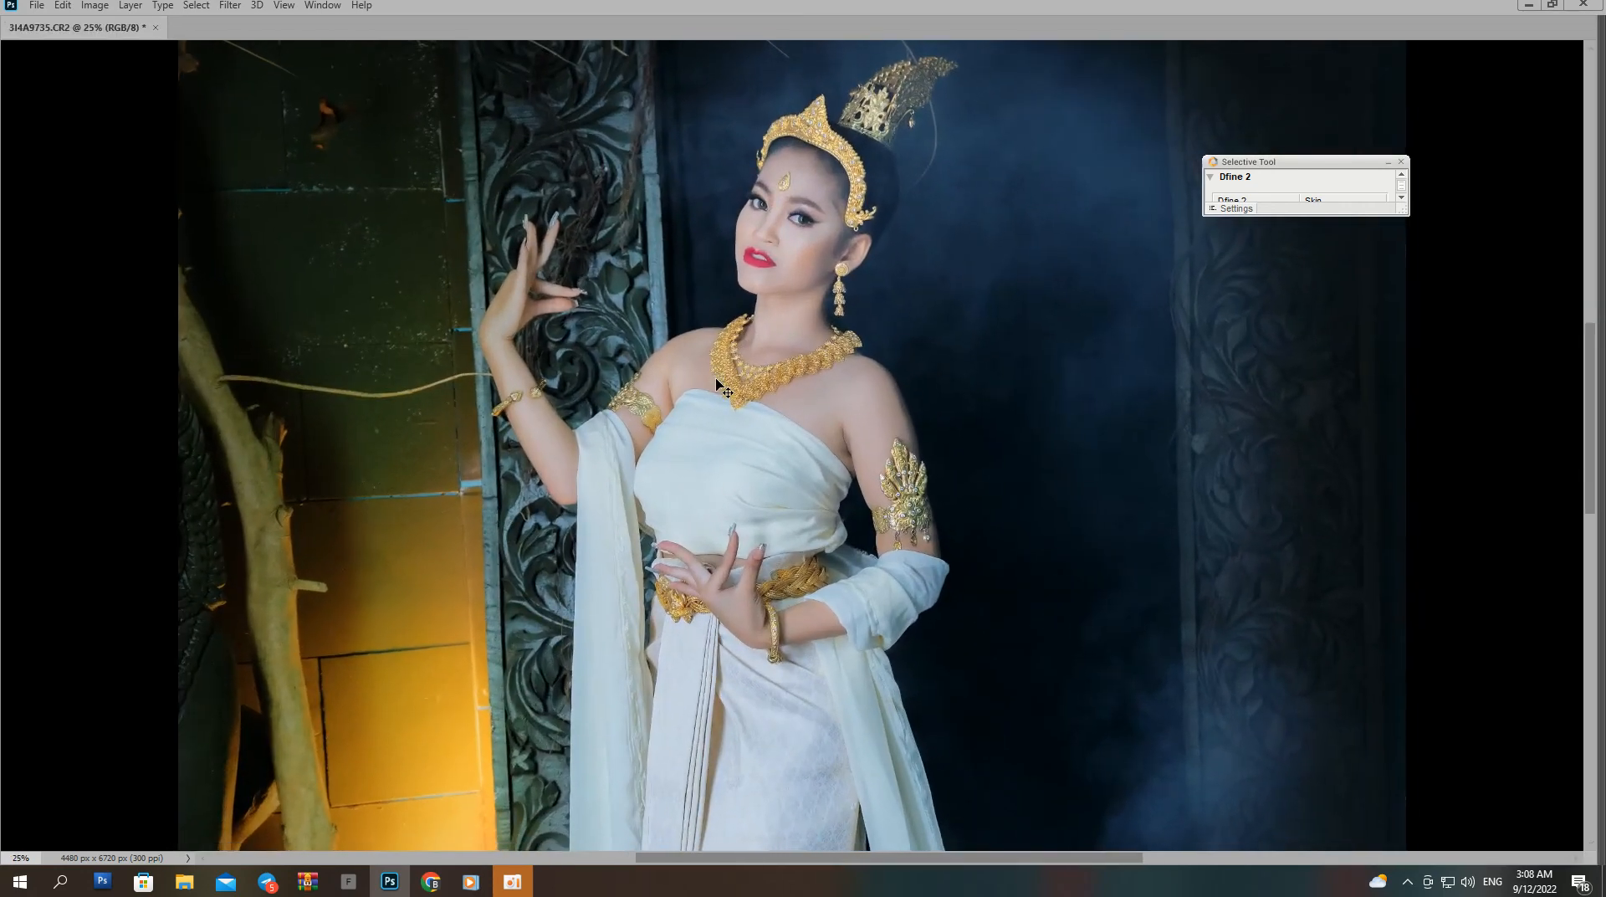
drag(716, 383, 705, 563)
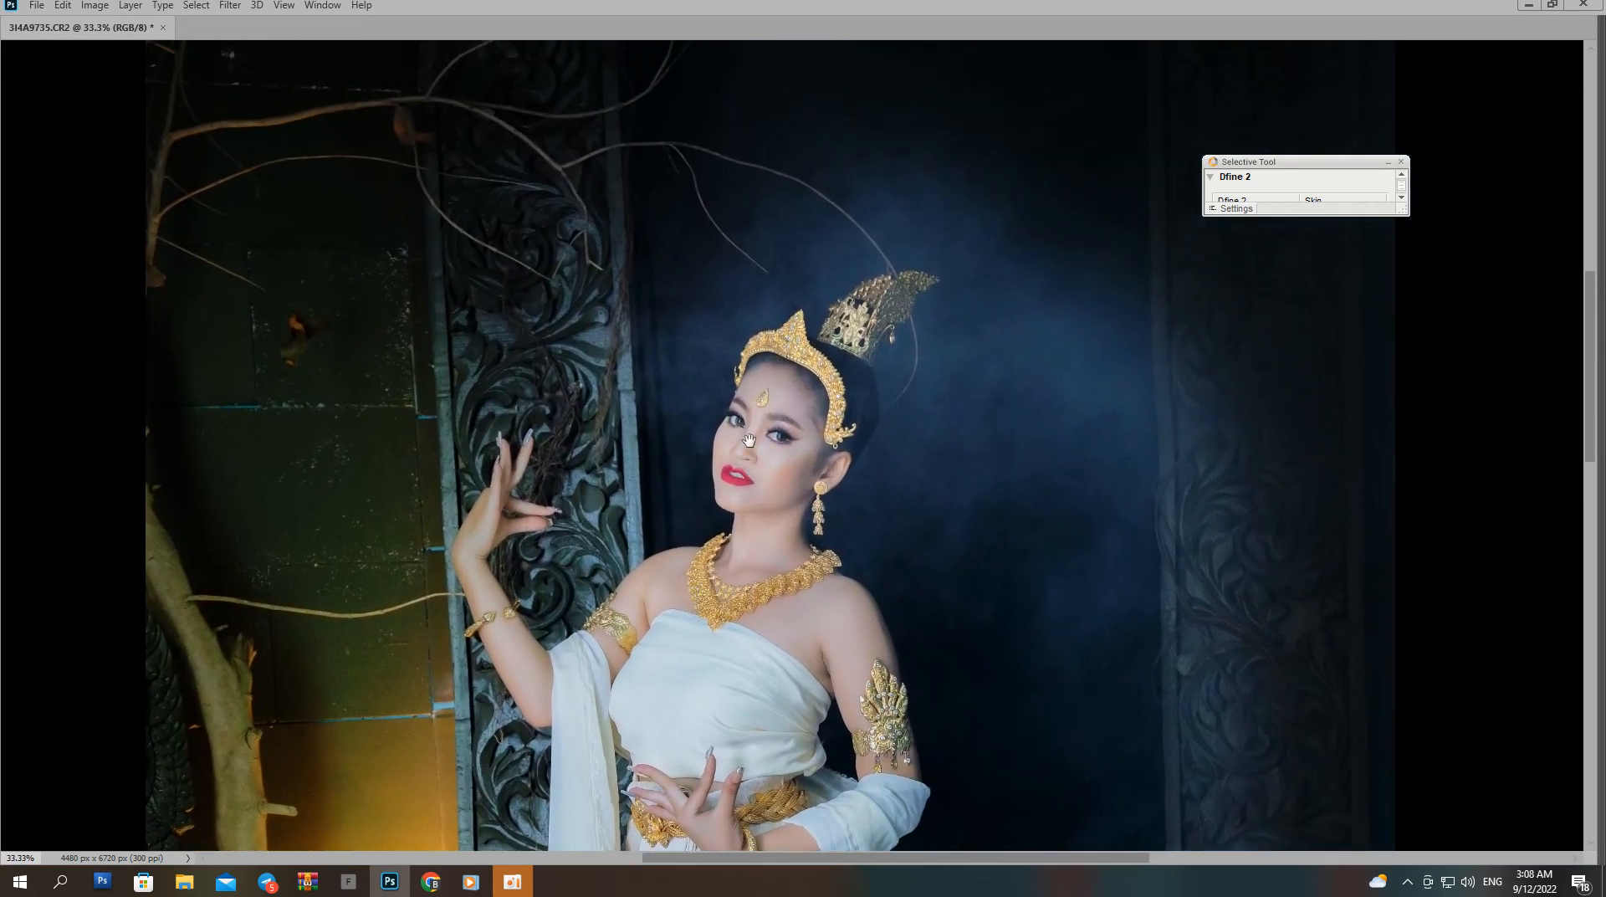
drag(749, 441, 816, 536)
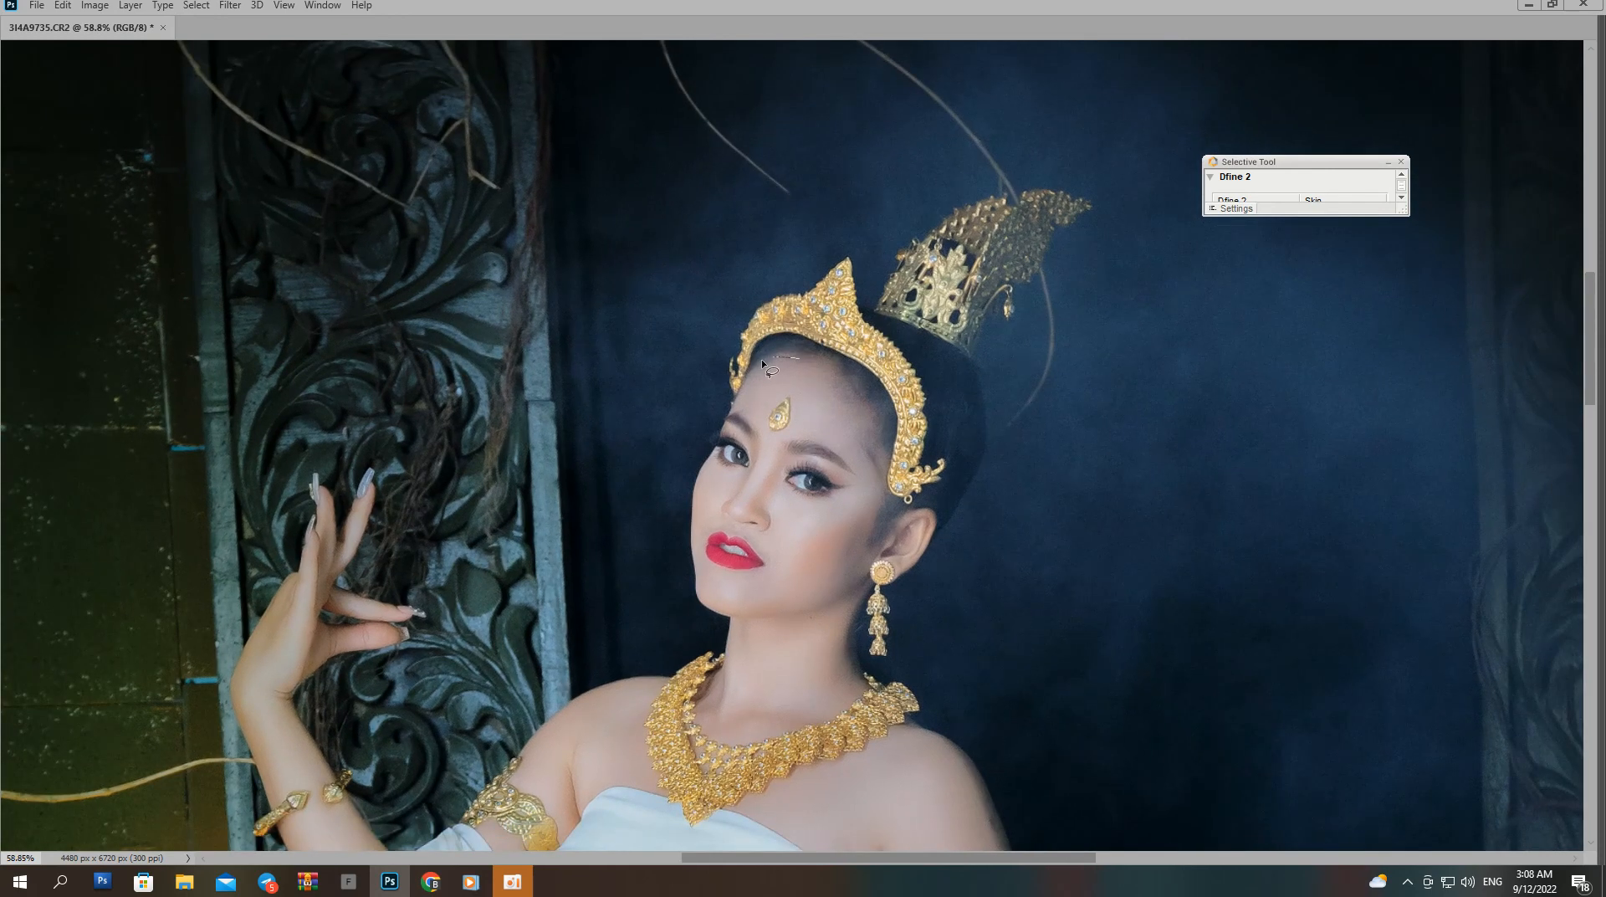
drag(860, 463, 862, 465)
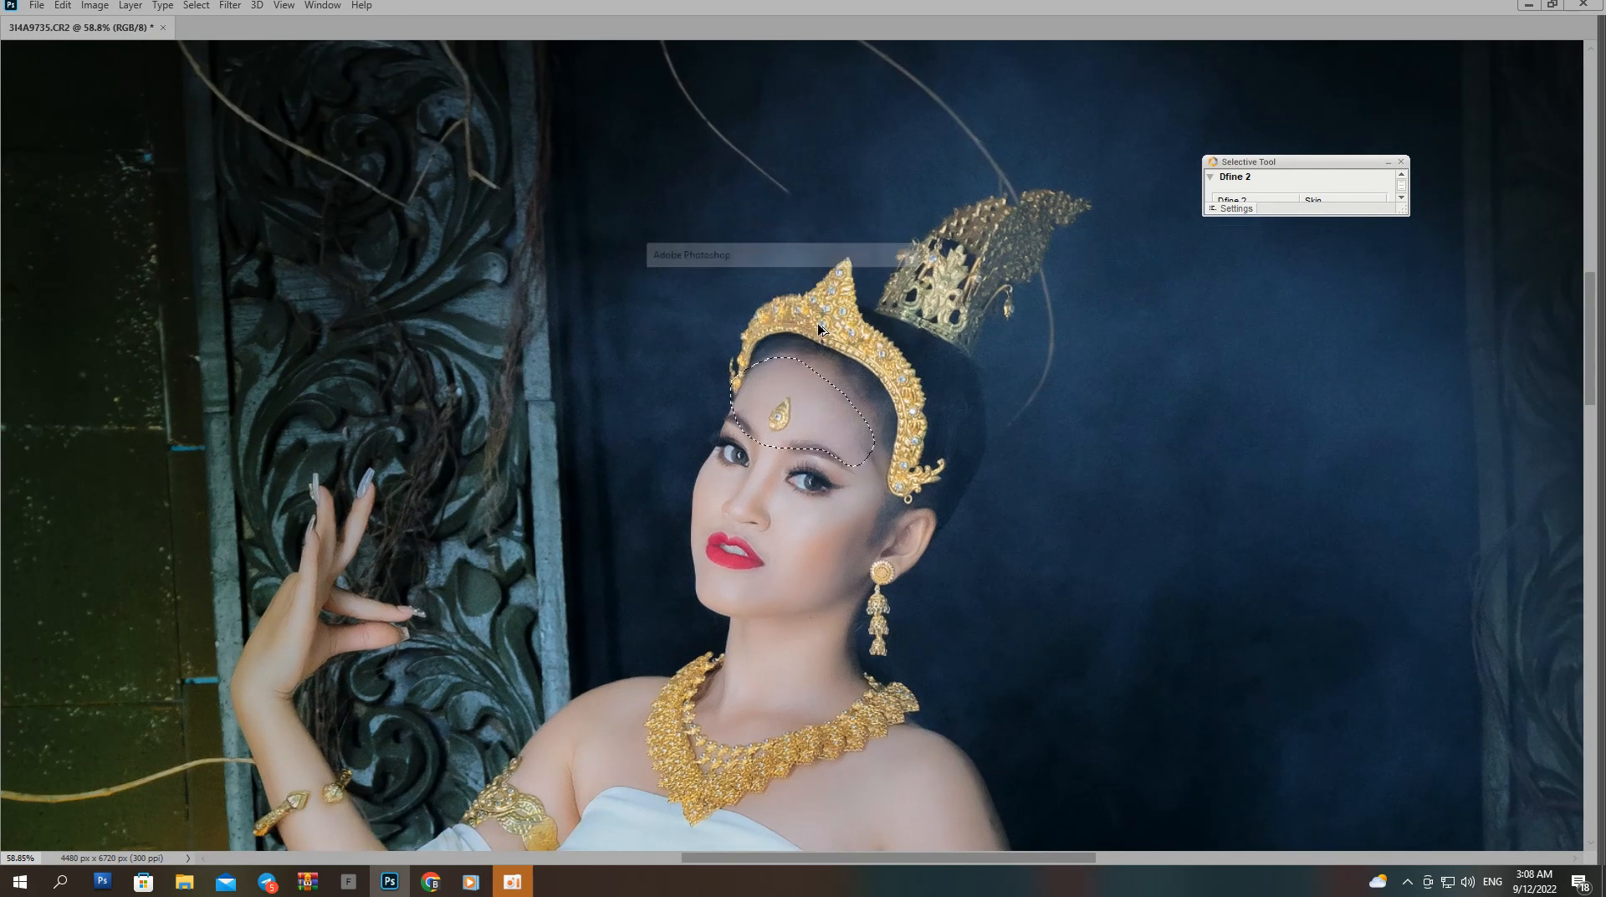
click(817, 326)
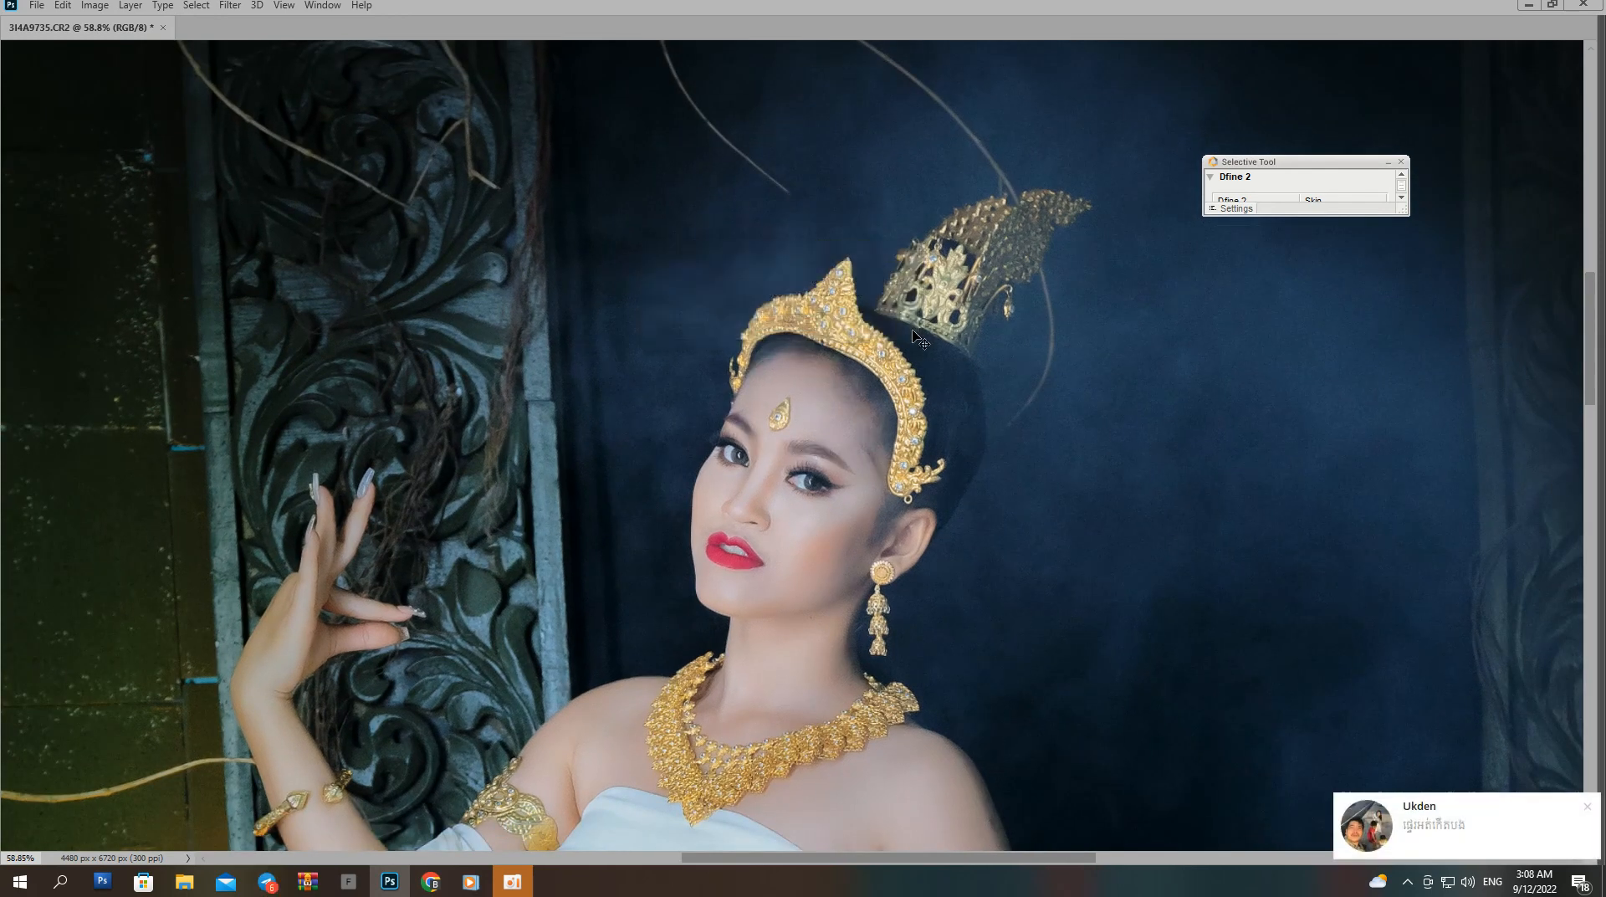
Warm the photo's midtones with Color Balance, setting Cyan-Red to +13 and Yellow-Blue to -9.
key(ctrl+b)
drag(1370, 724, 1383, 693)
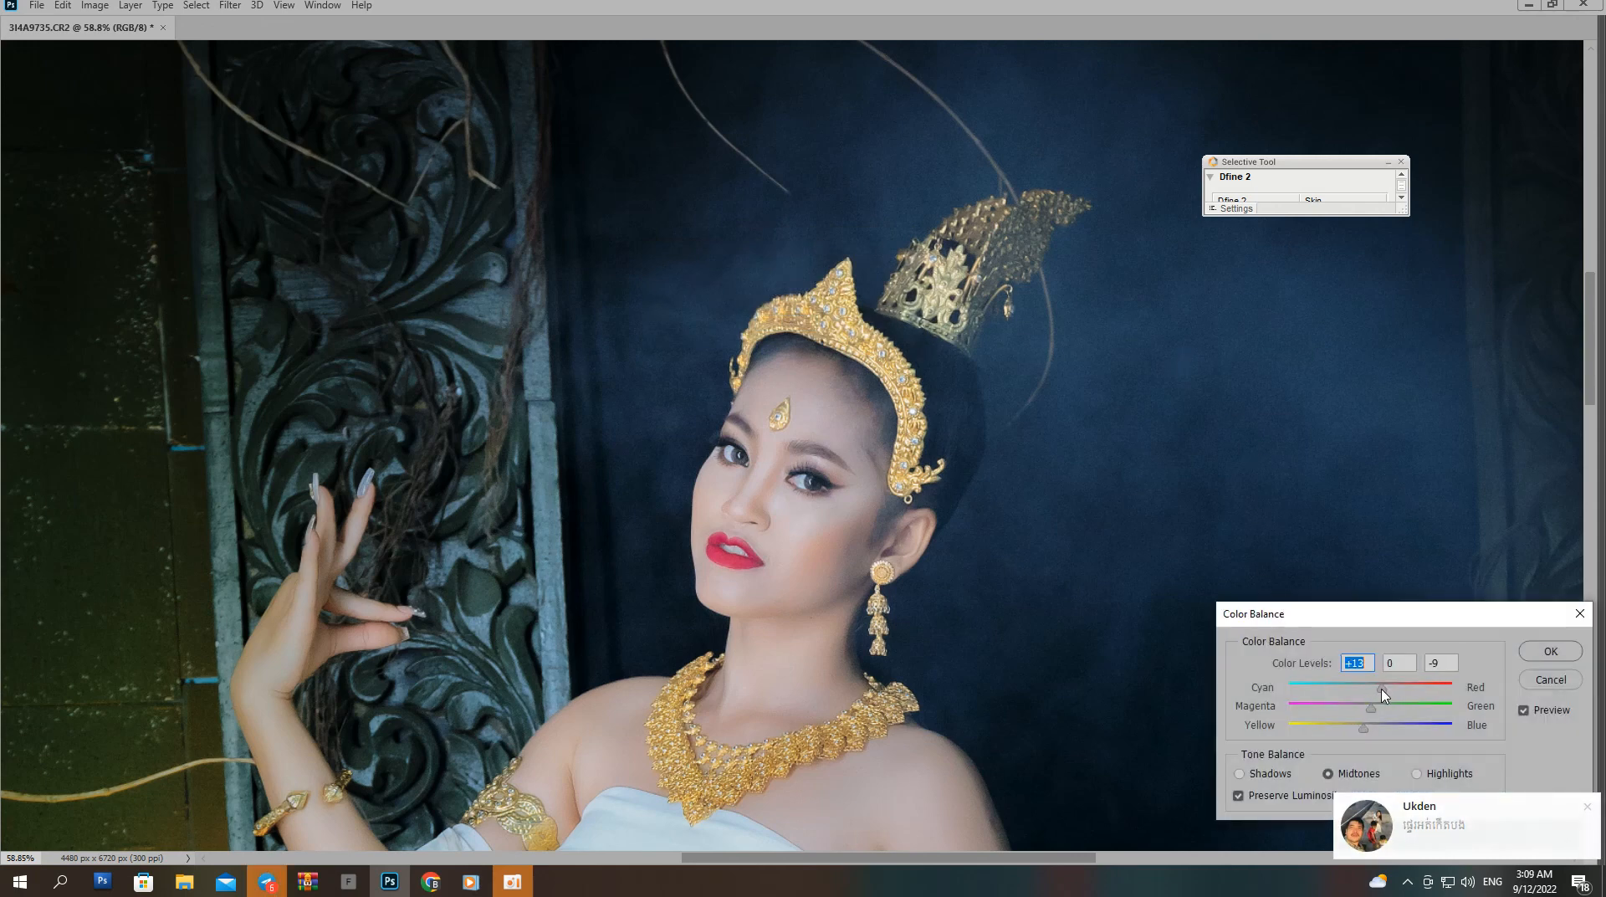
key(Return)
Examine the graded portrait as a whole and the woman's upper body up close.
scroll(1299, 491, down, 5)
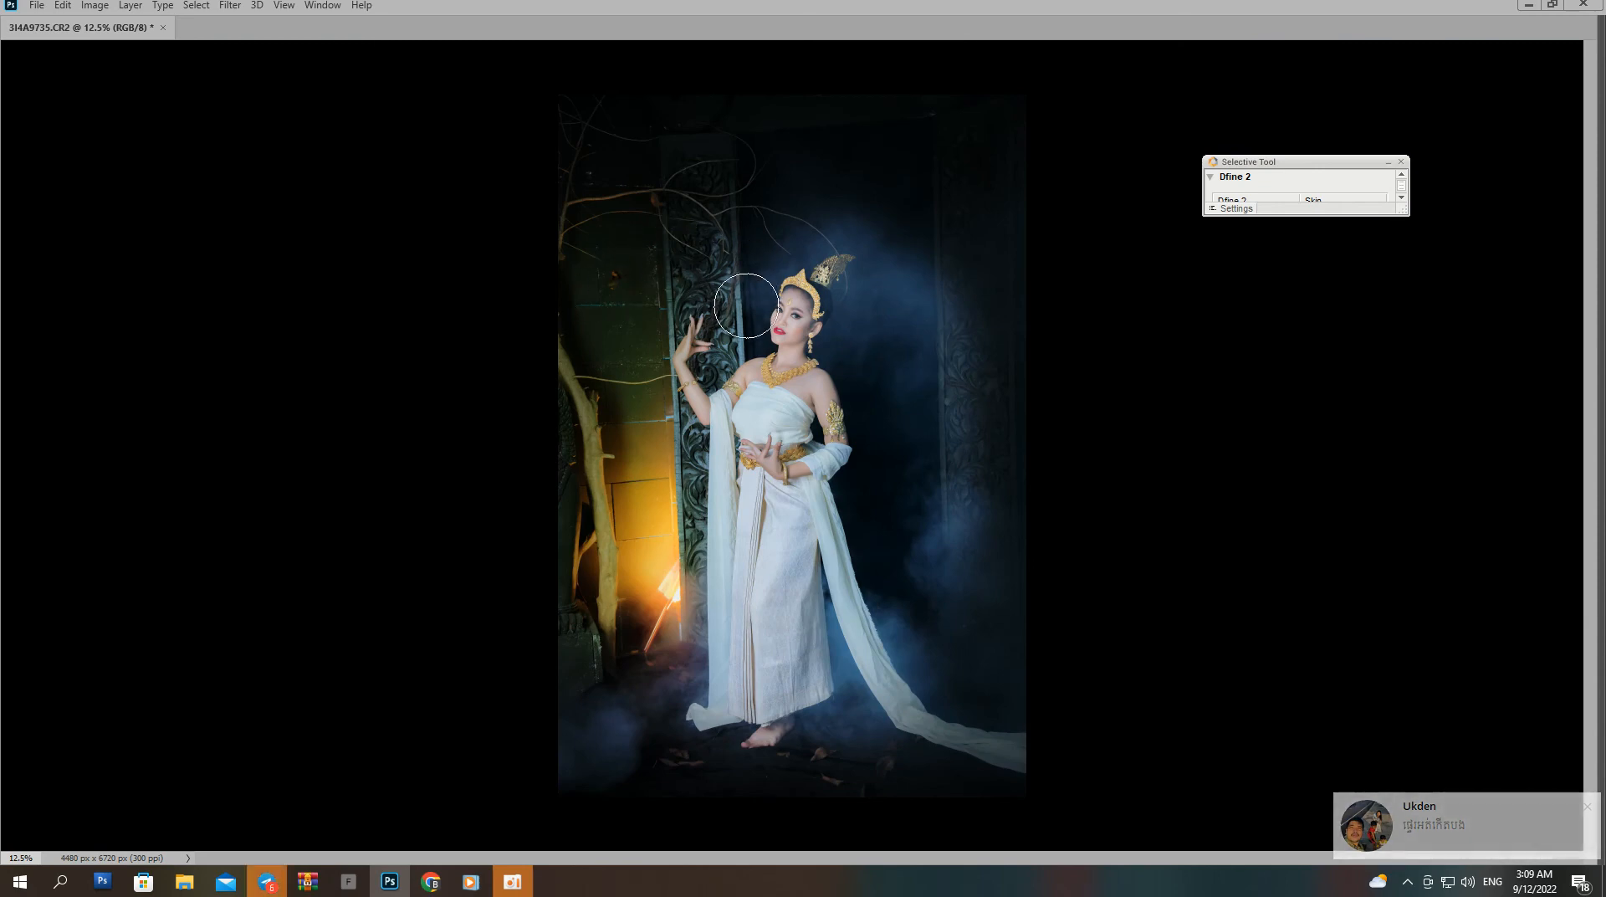
key(v)
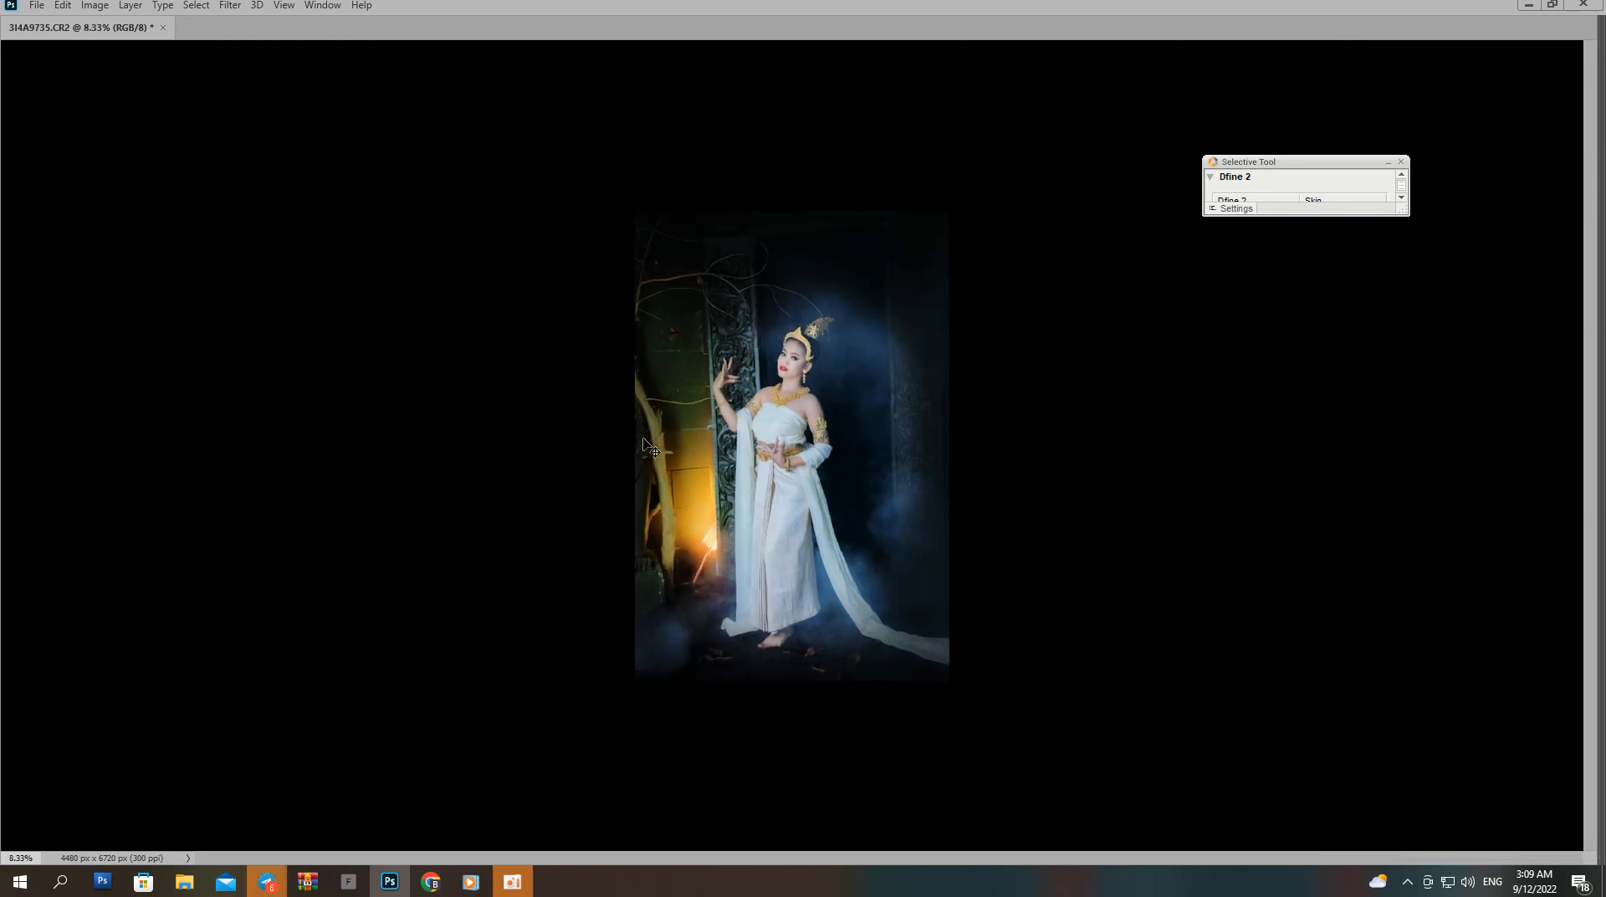
scroll(696, 487, up, 5)
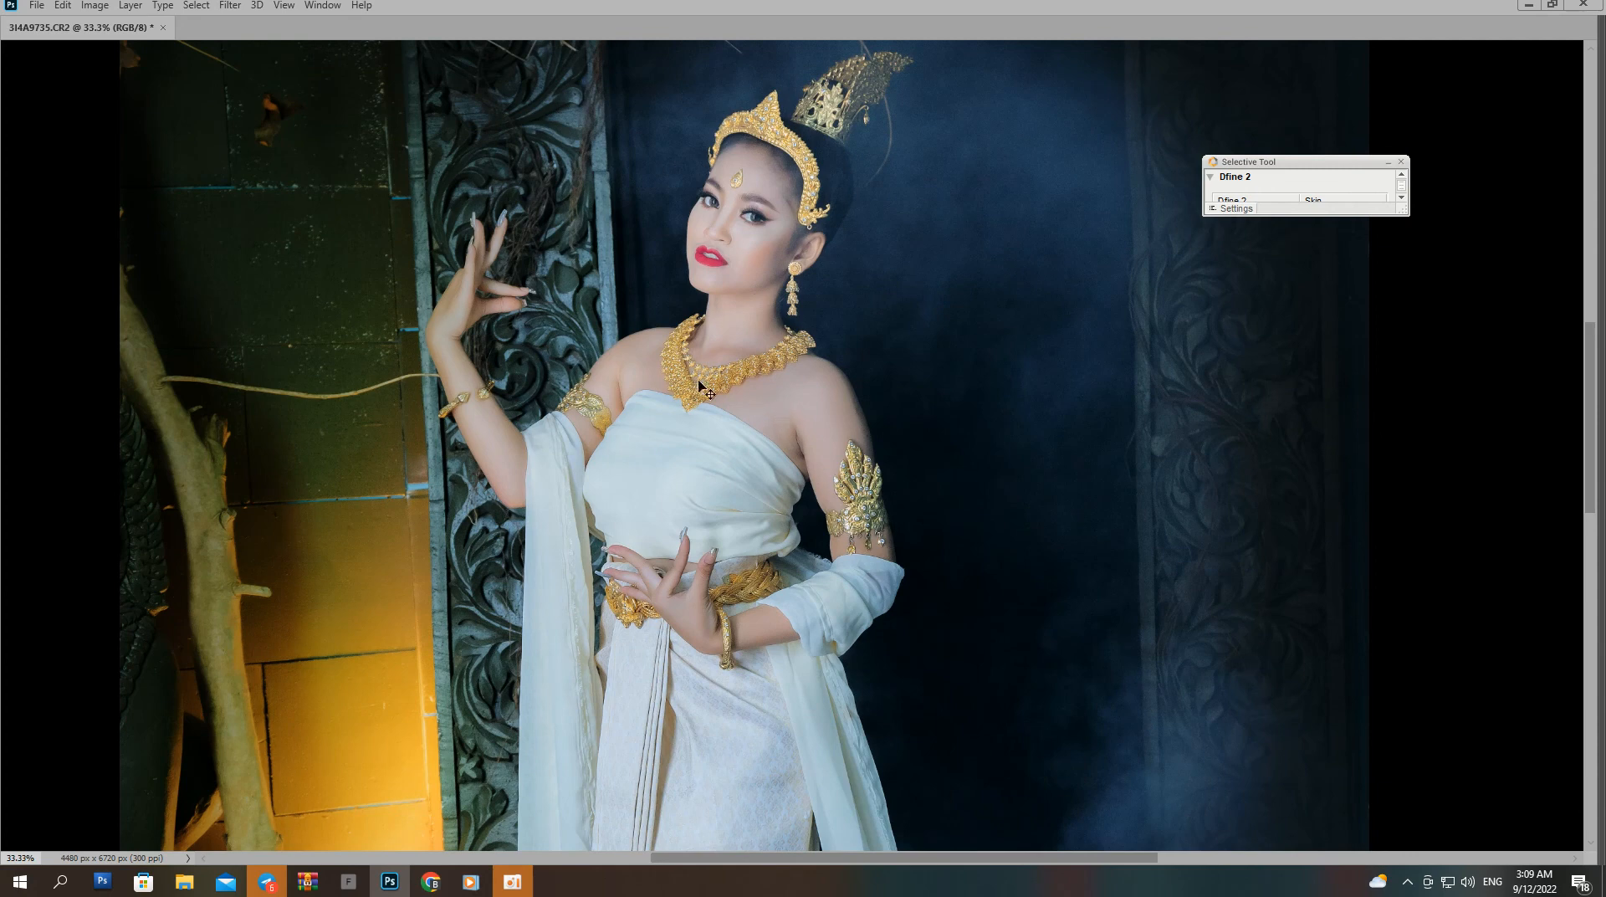
scroll(701, 385, down, 5)
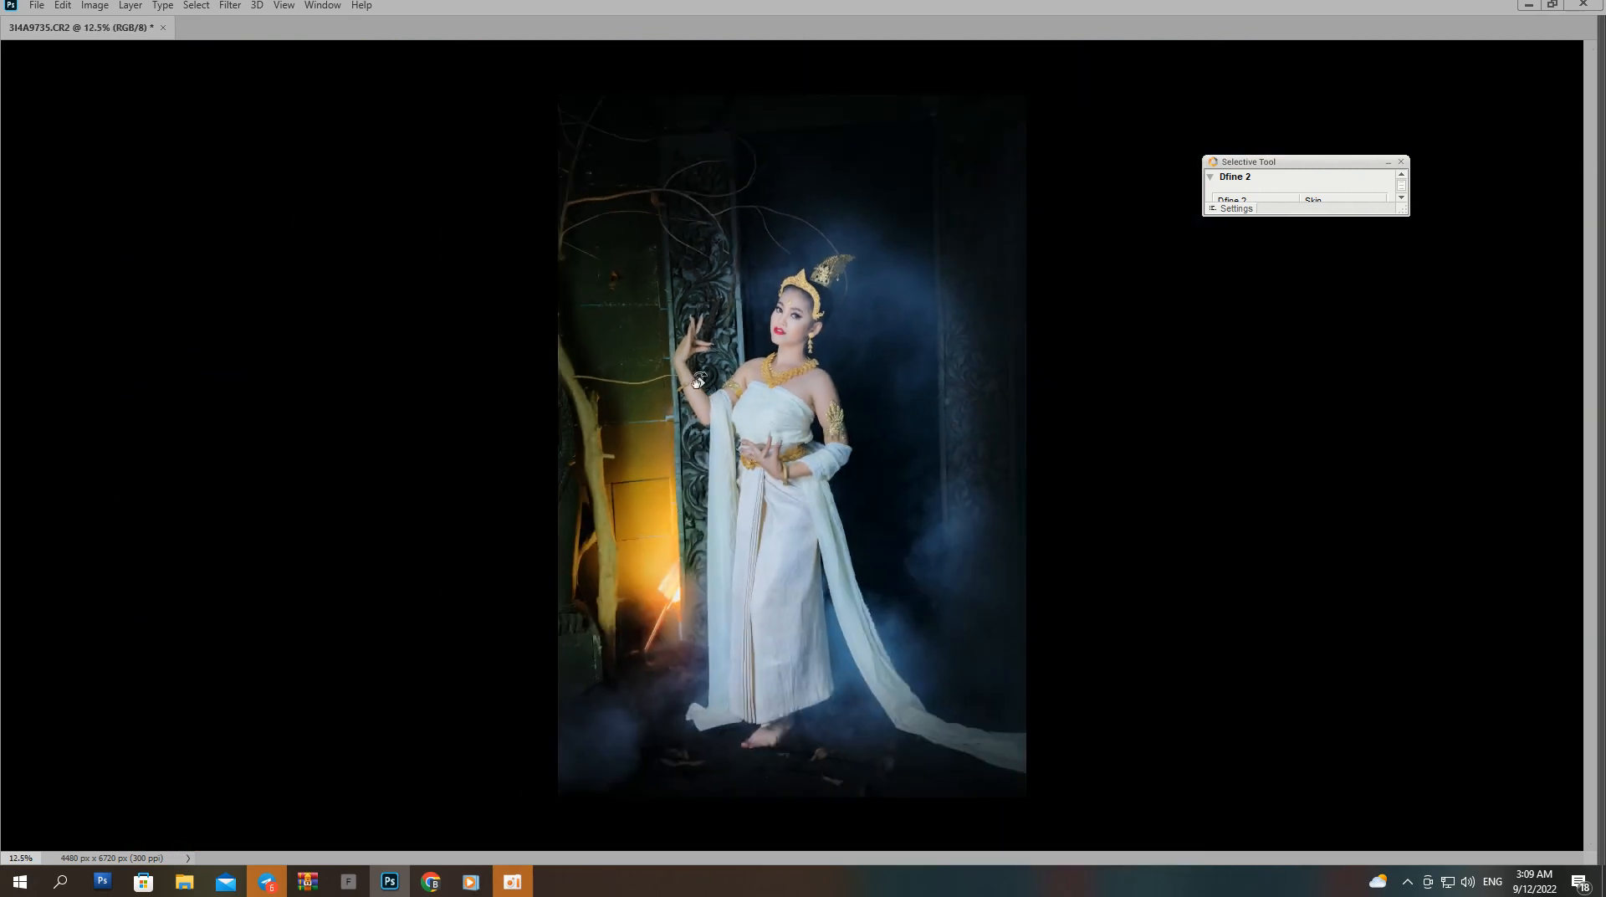
scroll(738, 317, up, 2)
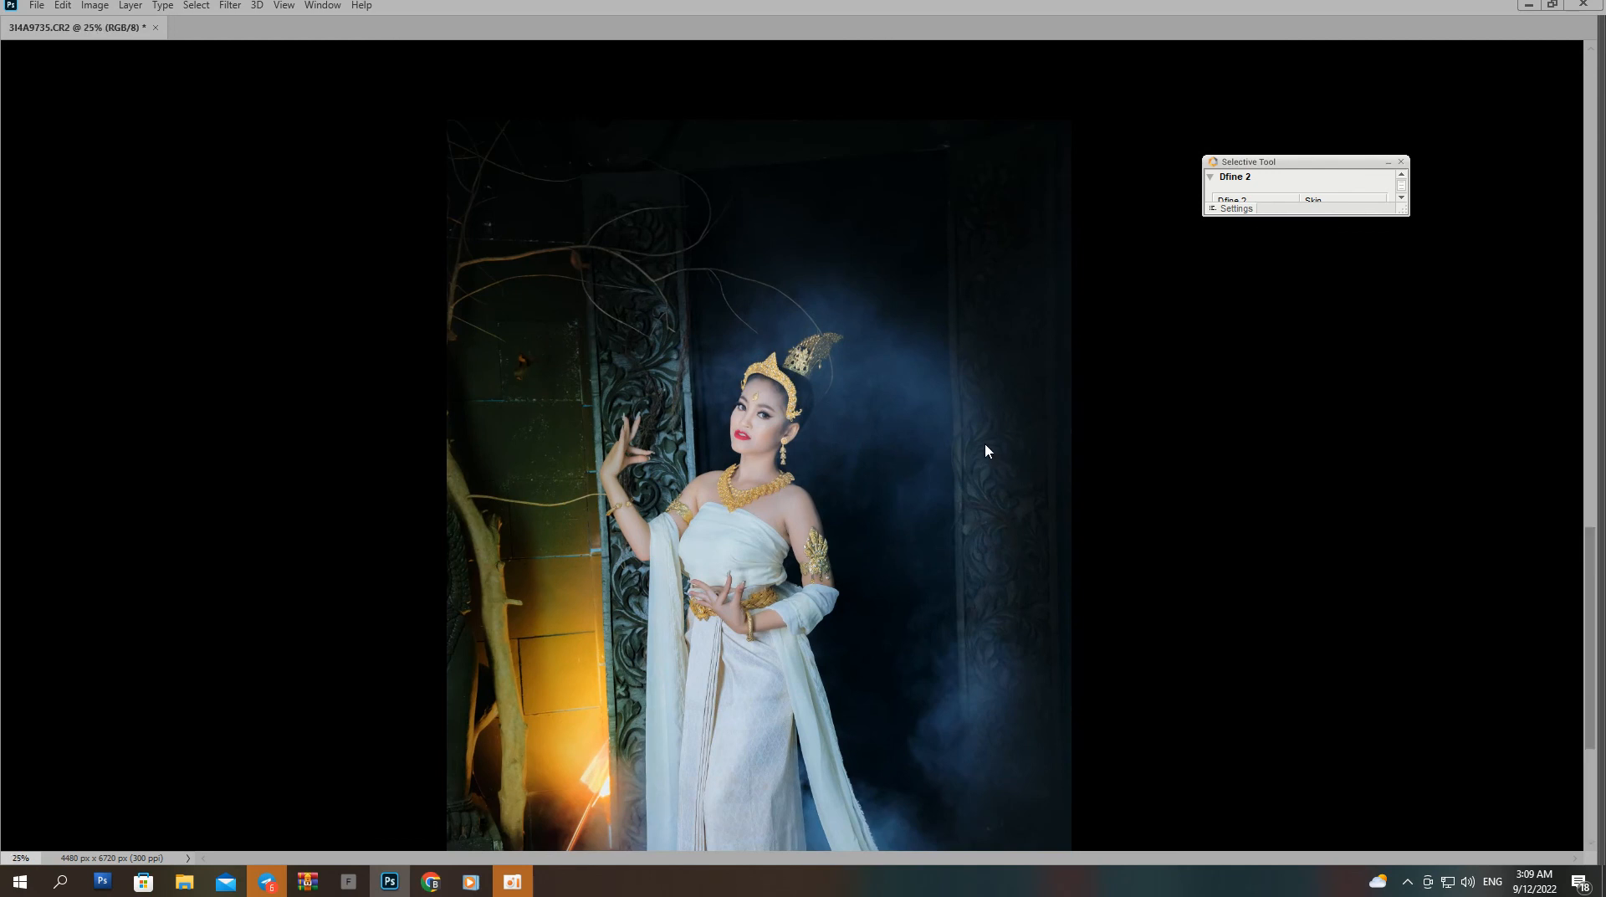
scroll(988, 451, down, 1)
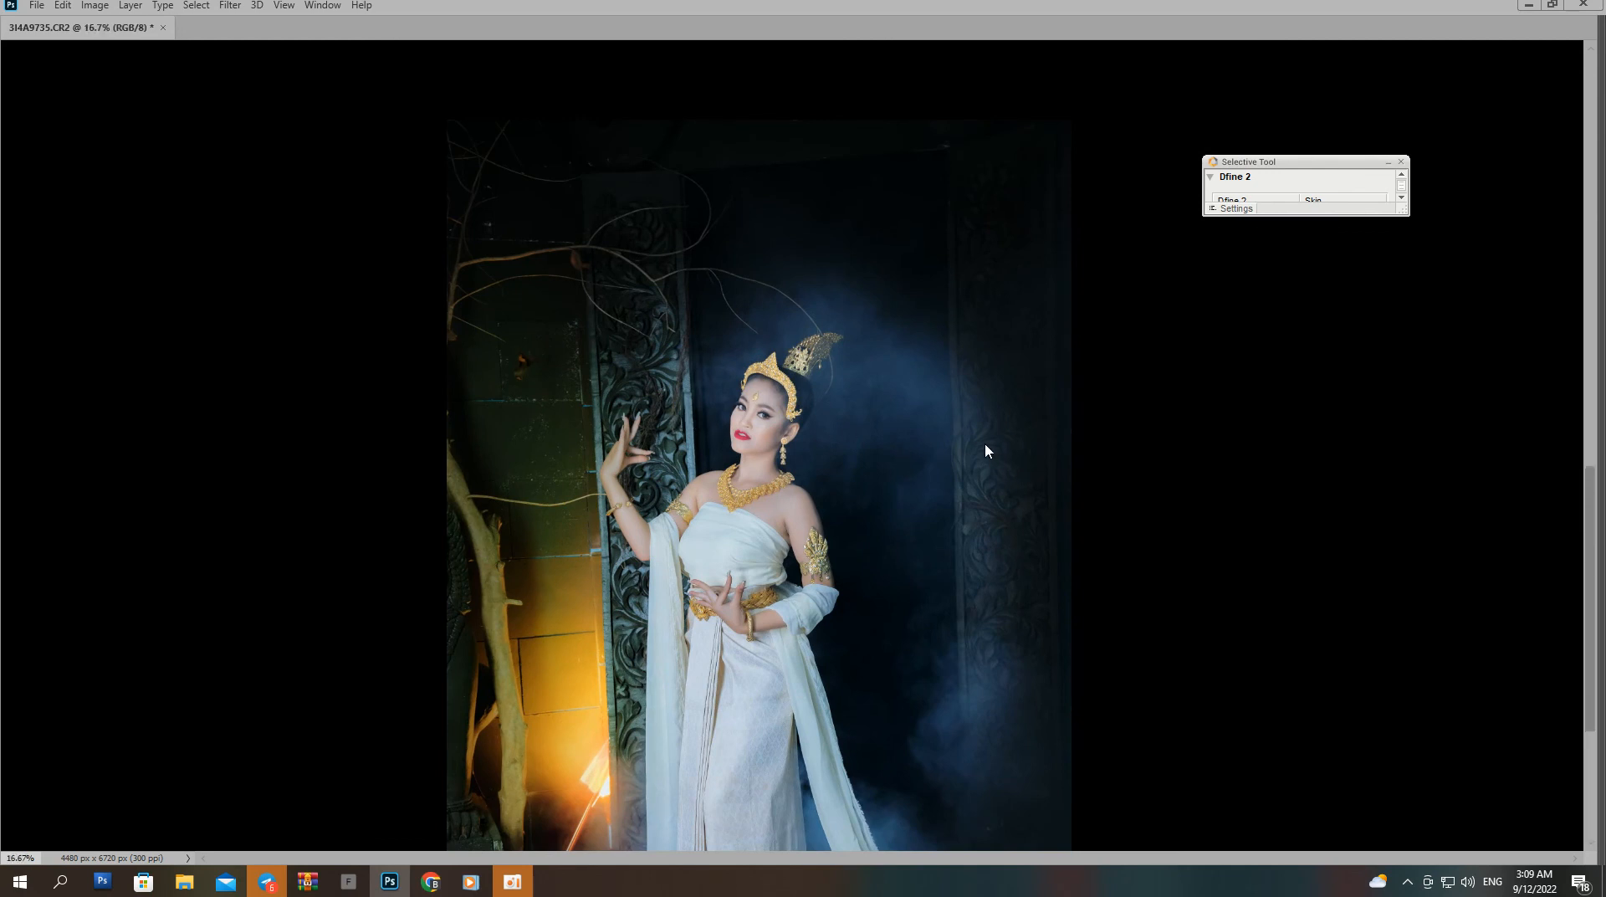